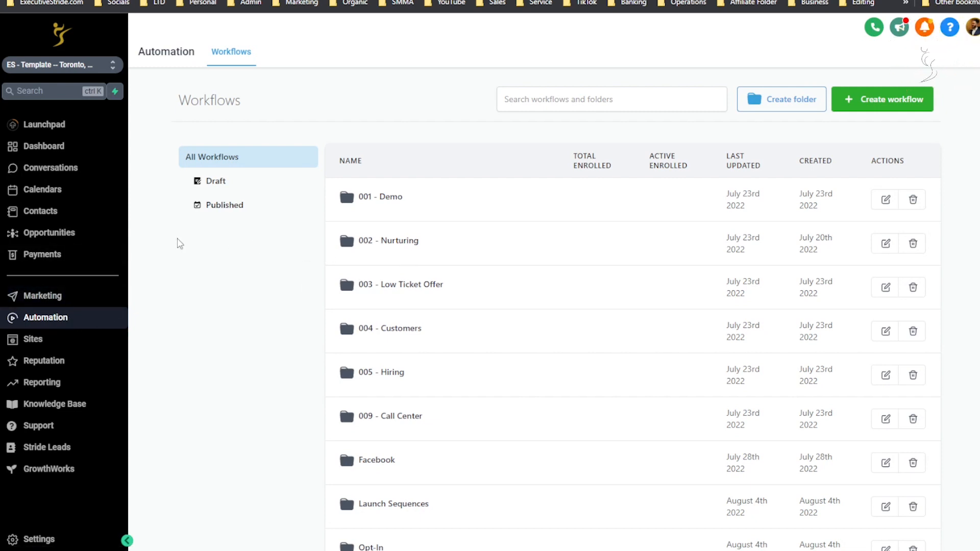
Look through the Marketing, Sites and Automation sections and open the template selection for a new workflow
{"action": "left_click", "coordinate": [97, 297]}
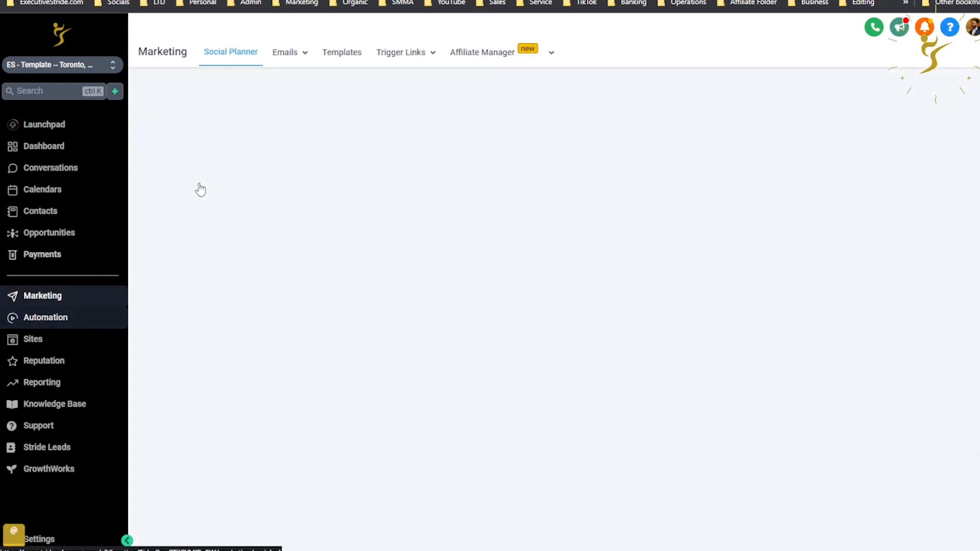
{"action": "left_click", "coordinate": [46, 339]}
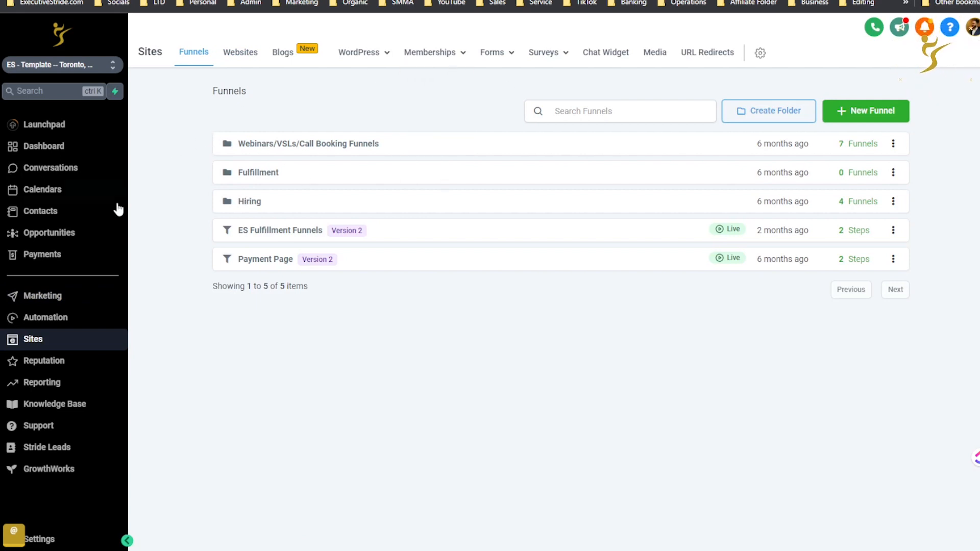
{"action": "left_click", "coordinate": [62, 320]}
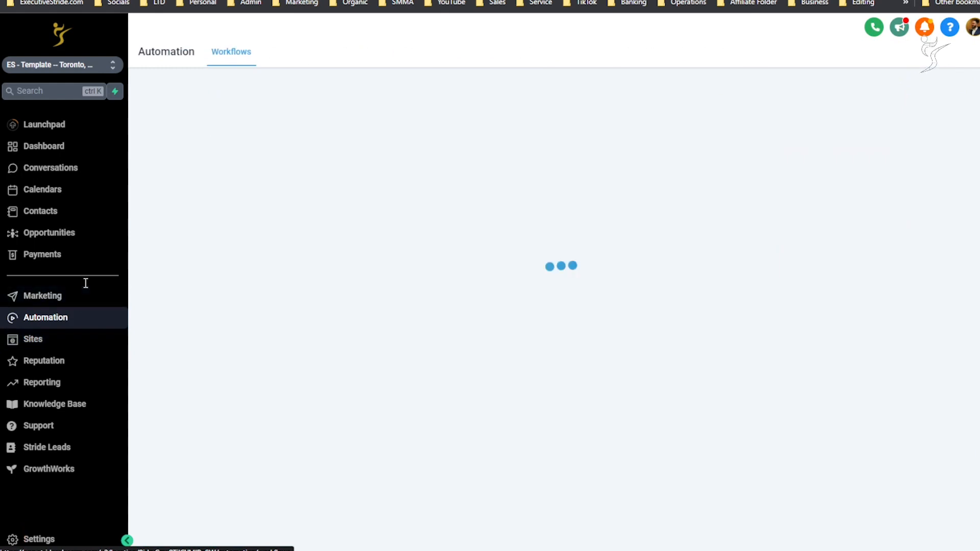
{"action": "left_click", "coordinate": [80, 301]}
{"action": "mouse_move", "coordinate": [284, 62]}
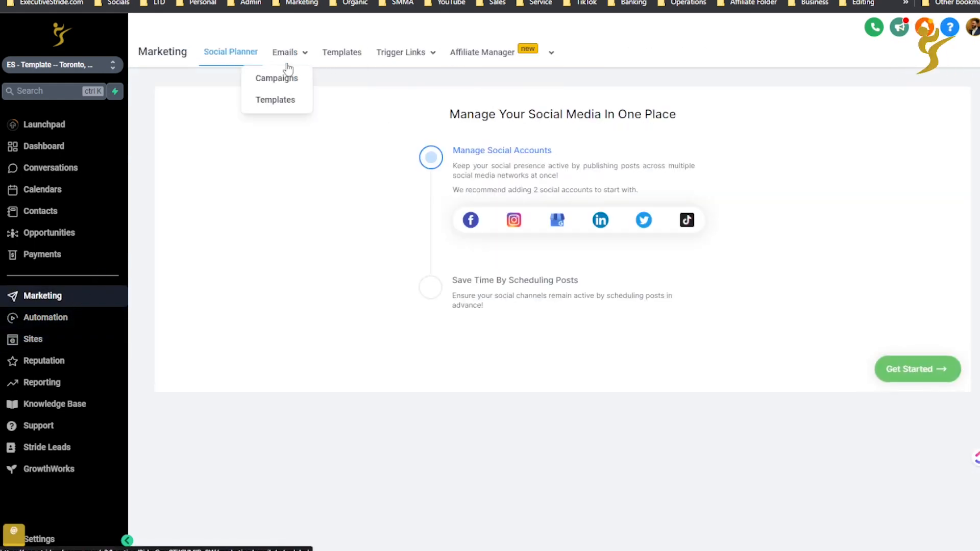
{"action": "left_click", "coordinate": [39, 323]}
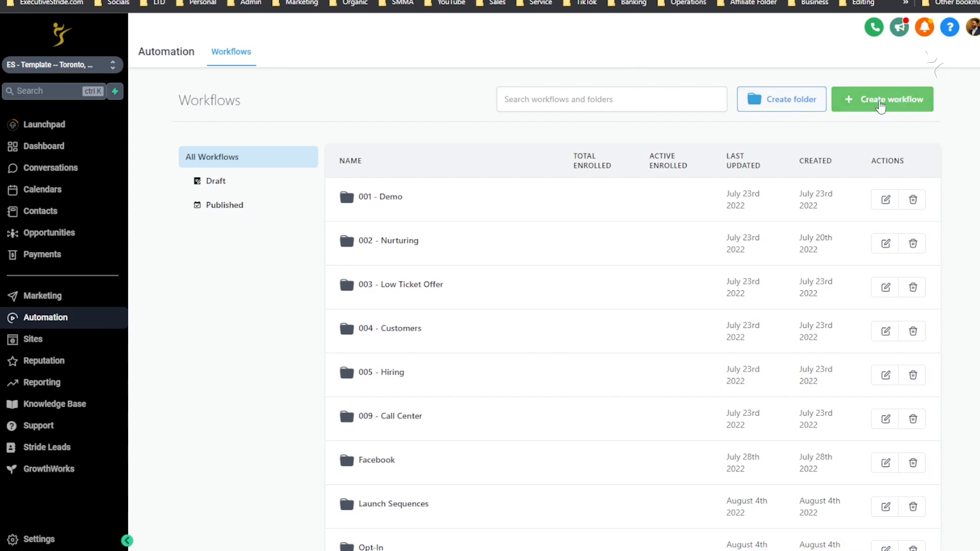
{"action": "left_click", "coordinate": [880, 103]}
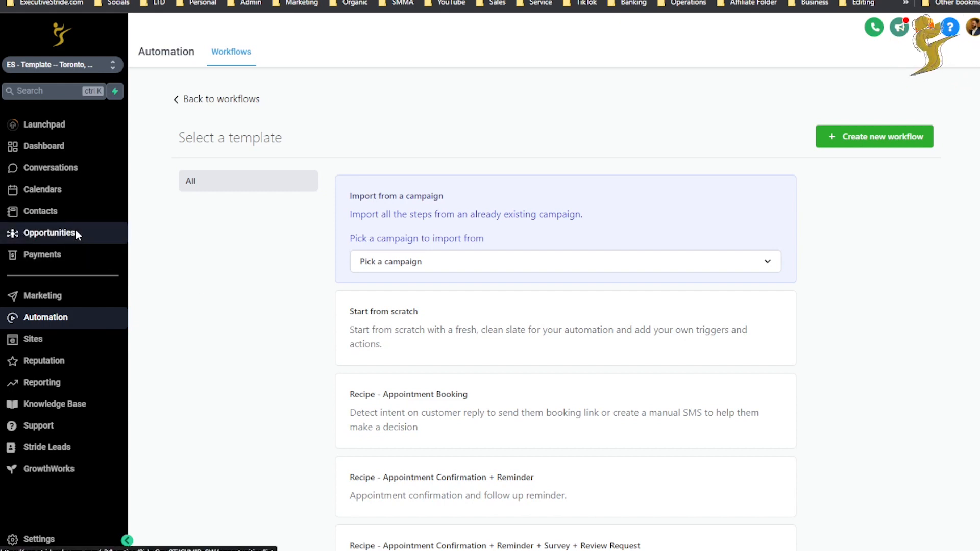
Open the Opportunities board and examine the stages of the 1. Sales Pipeline from Lost to Demo Won CC
{"action": "left_click", "coordinate": [96, 232]}
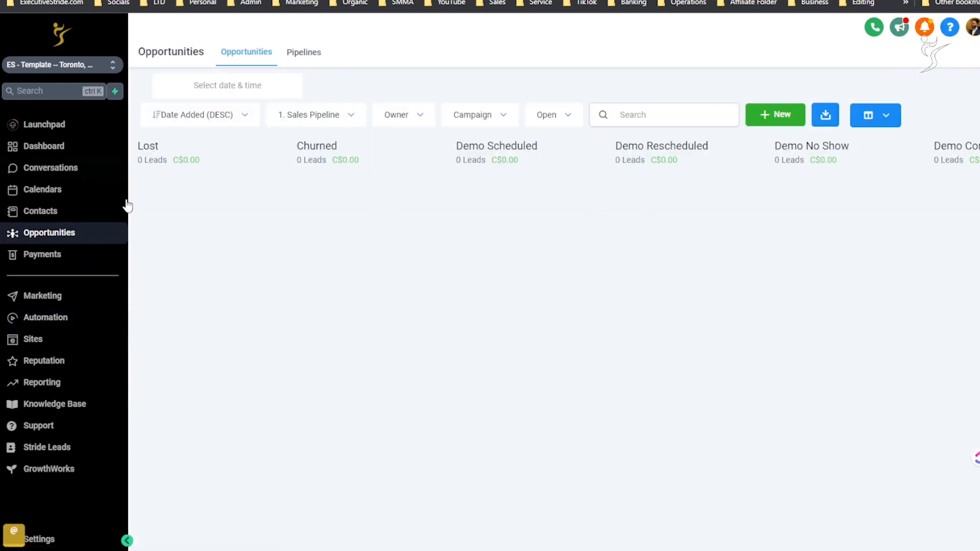
{"action": "scroll", "coordinate": [429, 266], "scroll_direction": "right", "scroll_amount": 8}
{"action": "scroll", "coordinate": [334, 266], "scroll_direction": "left", "scroll_amount": 3}
{"action": "scroll", "coordinate": [307, 267], "scroll_direction": "right", "scroll_amount": 6}
{"action": "scroll", "coordinate": [311, 265], "scroll_direction": "left", "scroll_amount": 4}
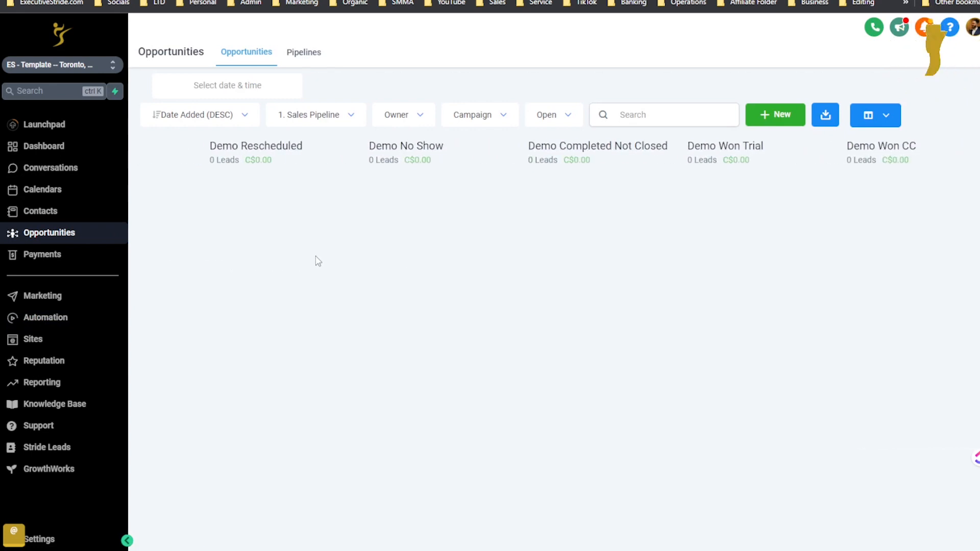
{"action": "scroll", "coordinate": [320, 280], "scroll_direction": "left", "scroll_amount": 6}
{"action": "scroll", "coordinate": [319, 281], "scroll_direction": "right", "scroll_amount": 3}
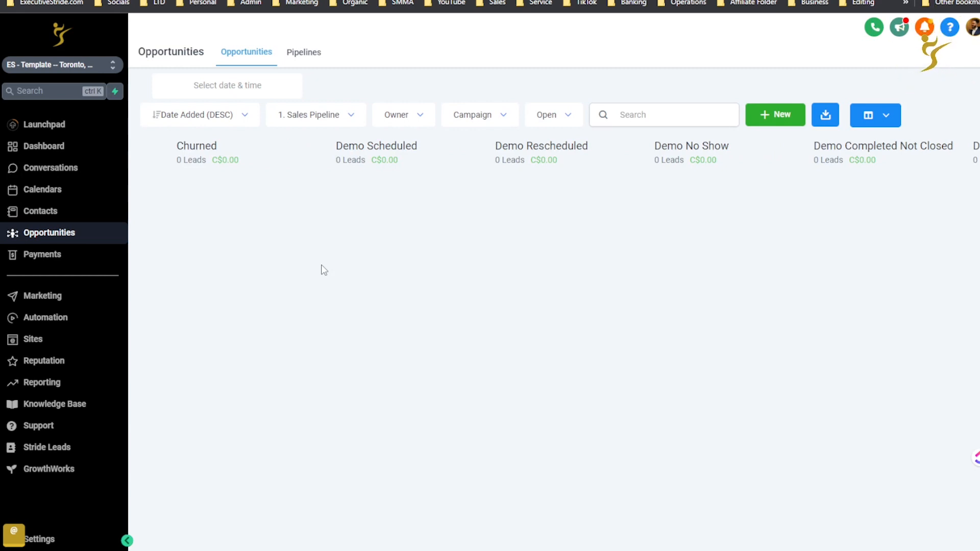
View the pipelines available on the Opportunities board and open the pipeline management list
{"action": "left_click", "coordinate": [343, 122]}
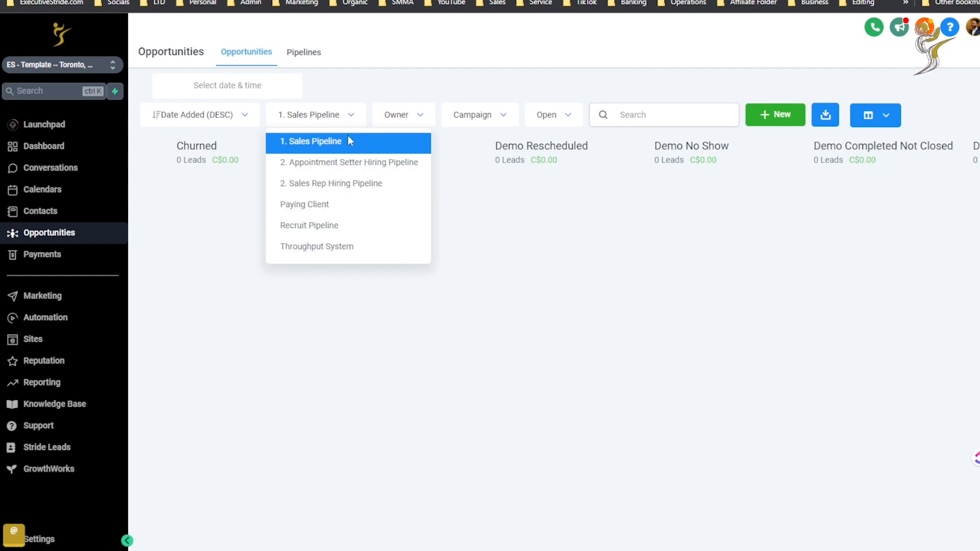
{"action": "left_click", "coordinate": [551, 201]}
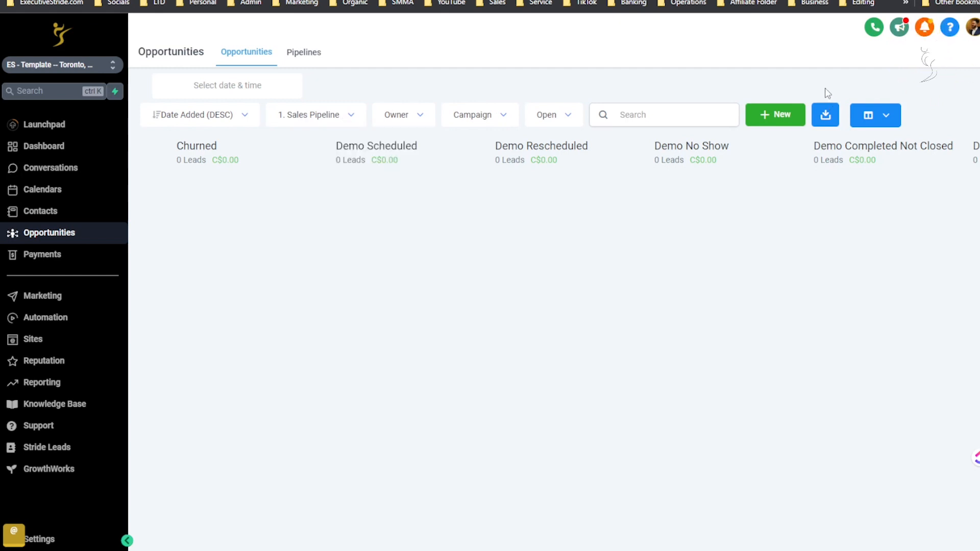
{"action": "left_click", "coordinate": [298, 53]}
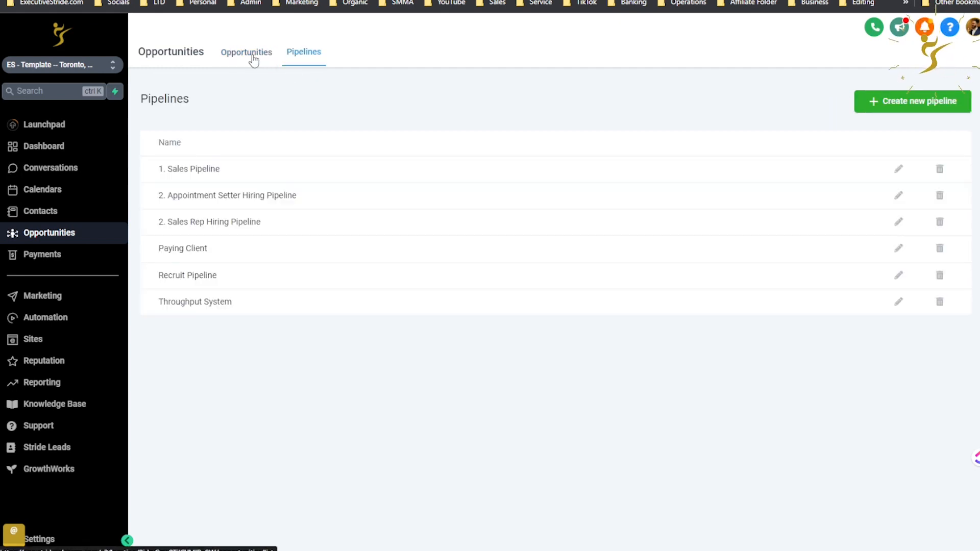
{"action": "left_click", "coordinate": [252, 57]}
{"action": "left_click", "coordinate": [292, 56]}
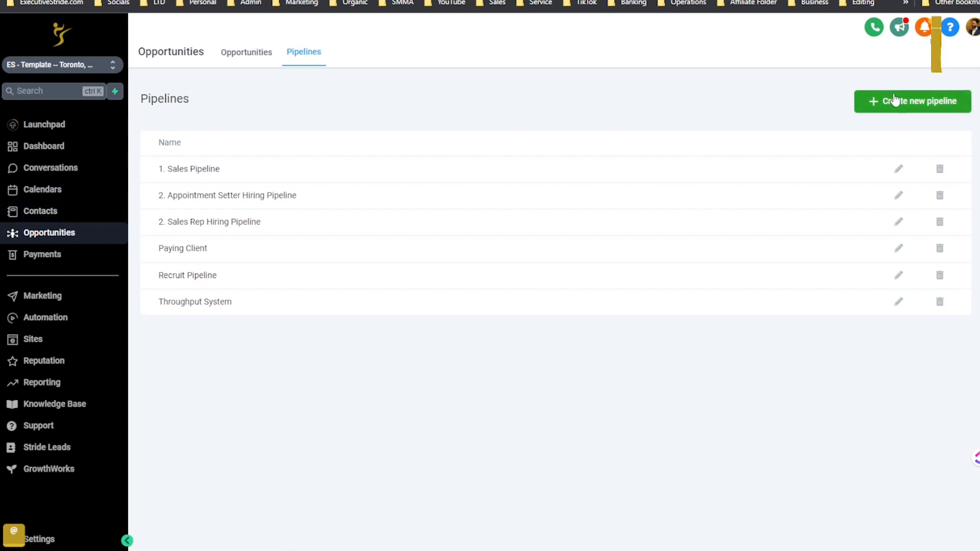
{"action": "left_click", "coordinate": [893, 101]}
{"action": "left_click", "coordinate": [393, 105]}
{"action": "type", "text": "Sales"}
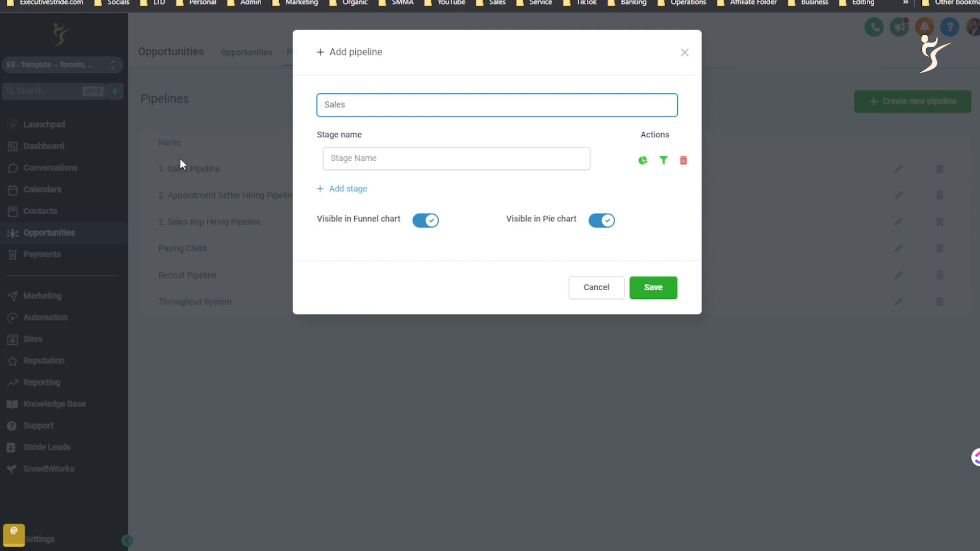
{"action": "key", "text": "BackSpace"}
{"action": "key", "text": "BackSpace"}
{"action": "key", "text": "BackSpace"}
{"action": "key", "text": "BackSpace"}
{"action": "key", "text": "BackSpace"}
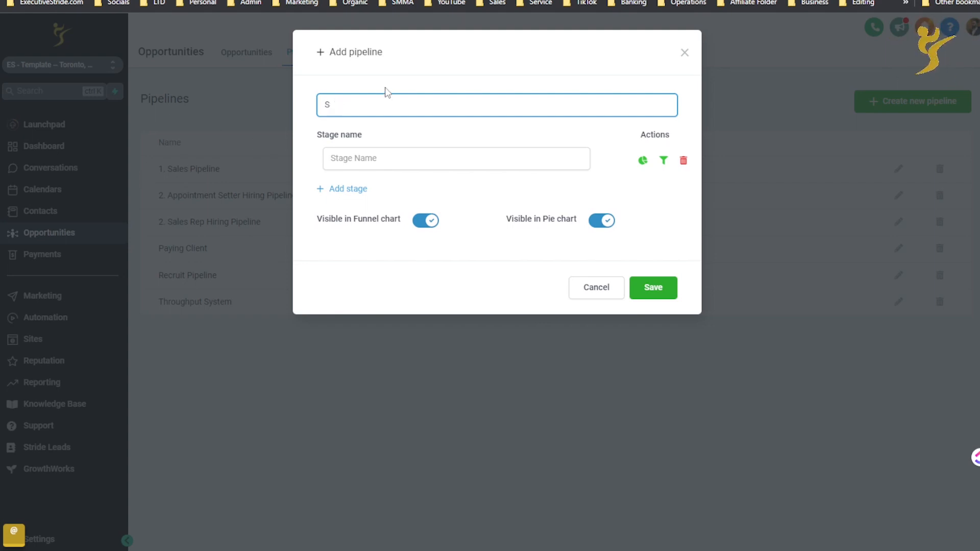
{"action": "type", "text": "Hir"}
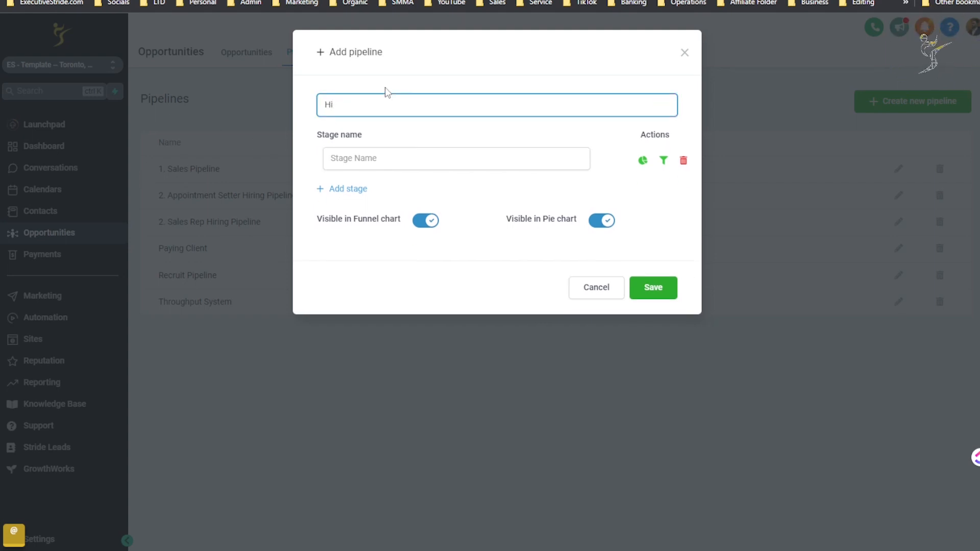
{"action": "key", "text": "BackSpace"}
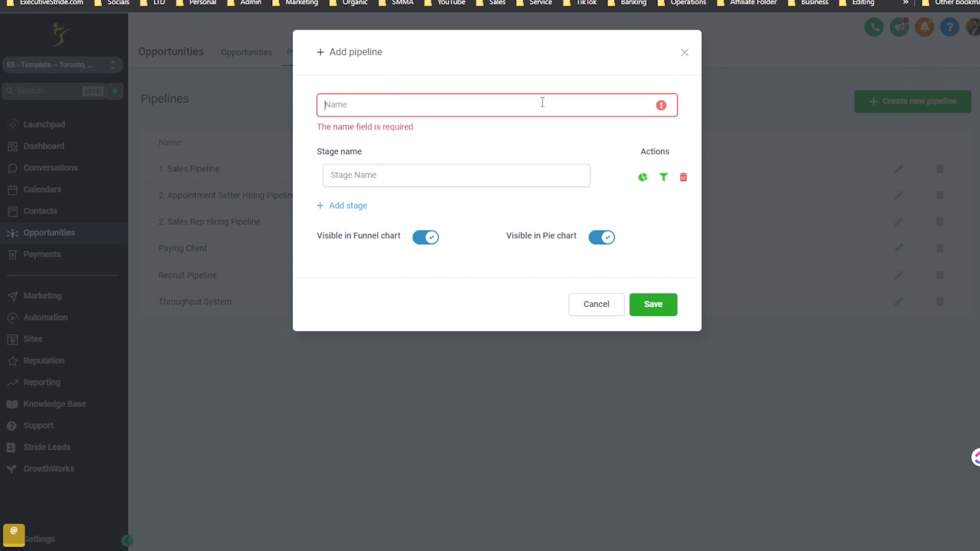
{"action": "left_click", "coordinate": [684, 51]}
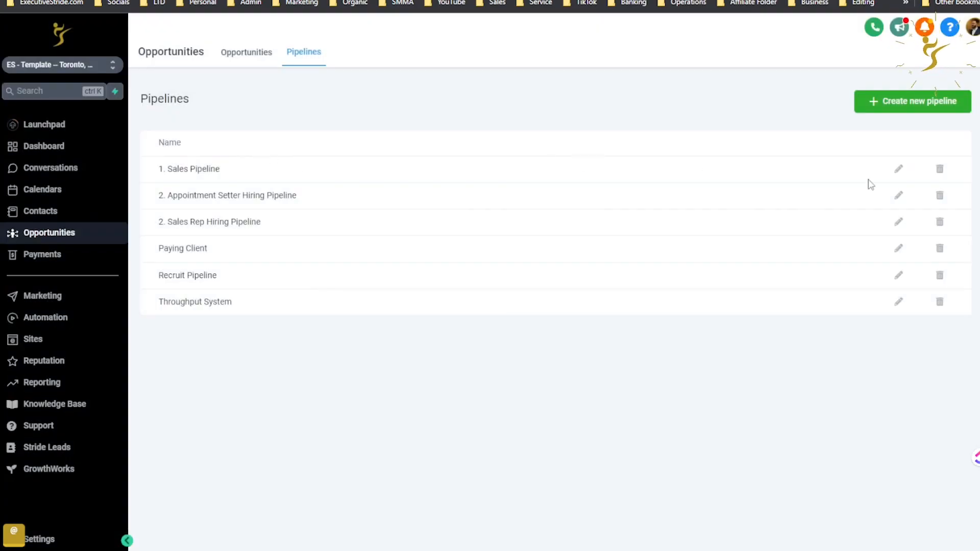
Open the 1. Sales Pipeline for editing and examine its name and the Lost stage
{"action": "left_click", "coordinate": [898, 174]}
{"action": "left_click_drag", "start_coordinate": [338, 104], "coordinate": [416, 111]}
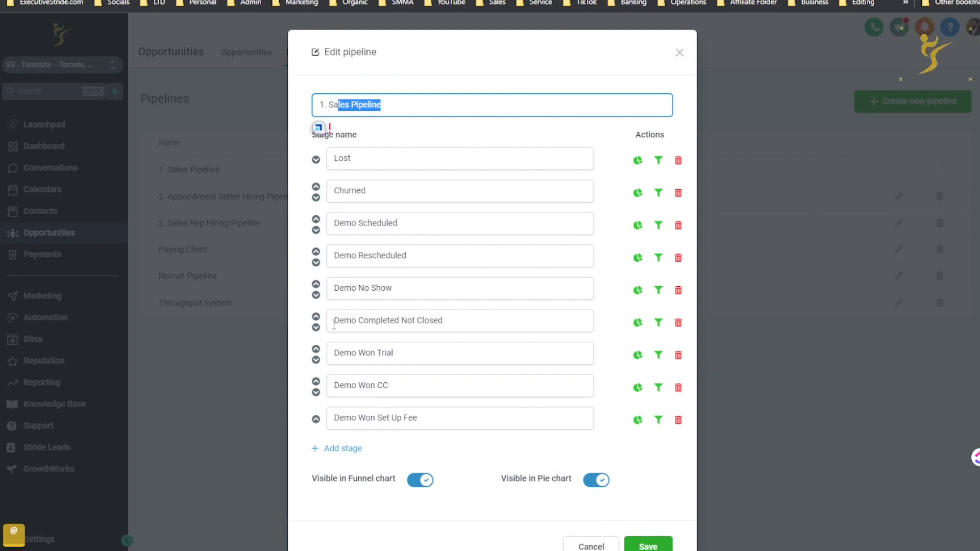
{"action": "left_click", "coordinate": [426, 105]}
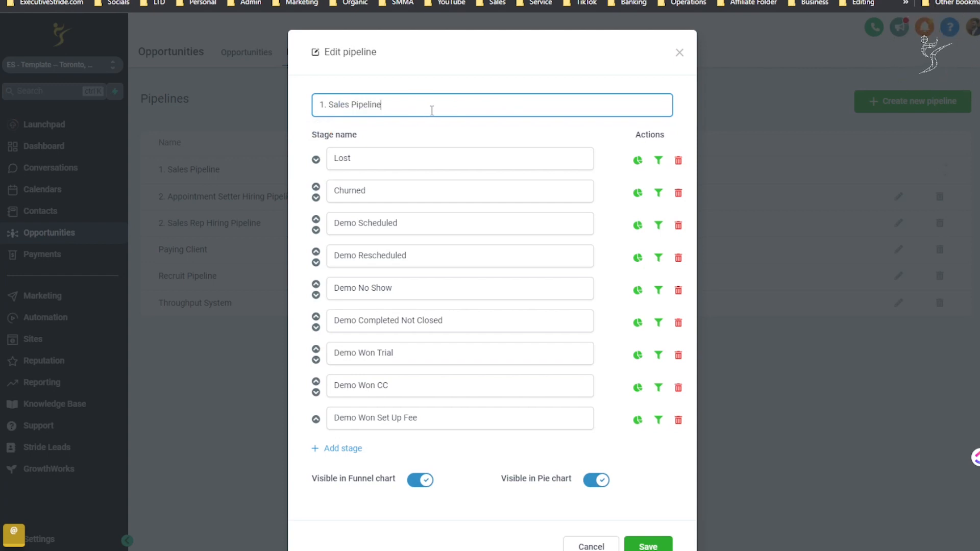
{"action": "left_click_drag", "start_coordinate": [388, 104], "coordinate": [317, 106]}
{"action": "left_click", "coordinate": [340, 152]}
{"action": "left_click_drag", "start_coordinate": [339, 152], "coordinate": [360, 154]}
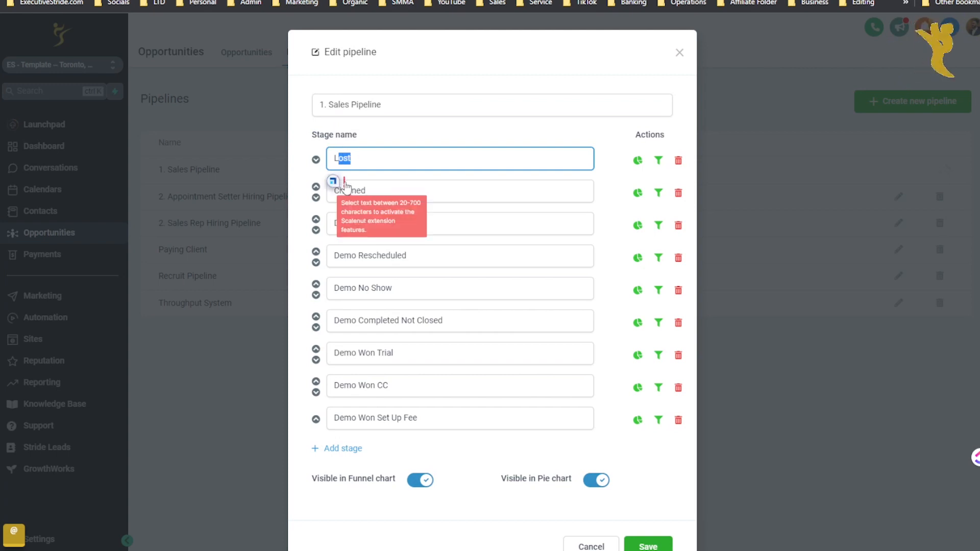
{"action": "left_click", "coordinate": [332, 144]}
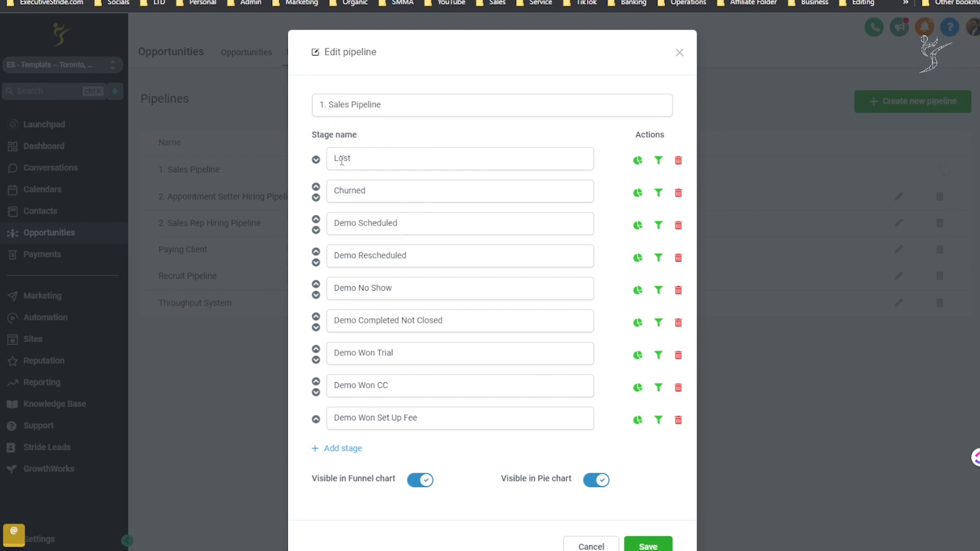
Try moving the Lost stage down one place and back up in the stage order
{"action": "left_click", "coordinate": [316, 160]}
{"action": "left_click", "coordinate": [316, 186]}
{"action": "left_click", "coordinate": [339, 159]}
{"action": "double_click", "coordinate": [342, 158]}
Review the Sales Pipeline's remaining stage names from Churned through Demo Won Set Up Fee
{"action": "left_click_drag", "start_coordinate": [357, 191], "coordinate": [371, 191]}
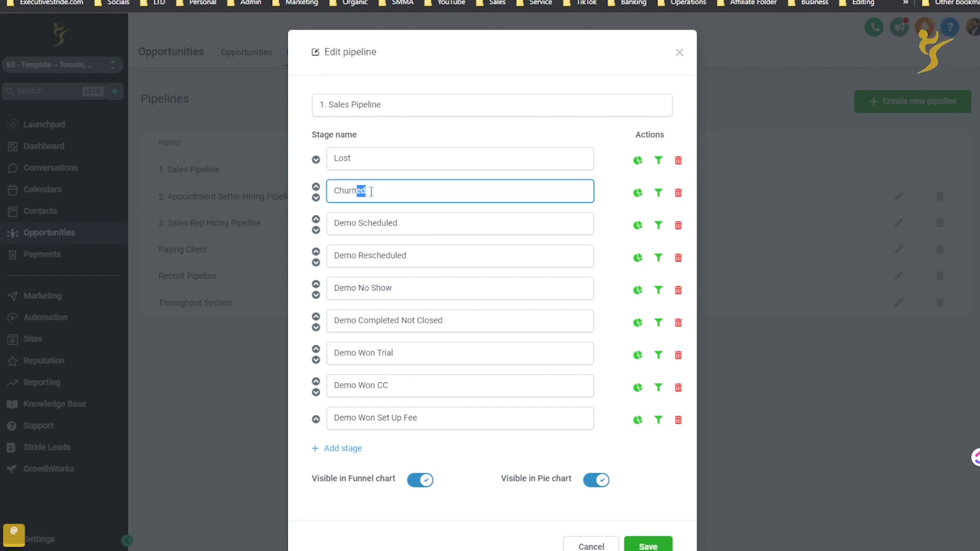
{"action": "left_click", "coordinate": [343, 223]}
{"action": "left_click", "coordinate": [409, 255]}
{"action": "left_click", "coordinate": [389, 289]}
{"action": "left_click", "coordinate": [426, 320]}
{"action": "left_click", "coordinate": [428, 350]}
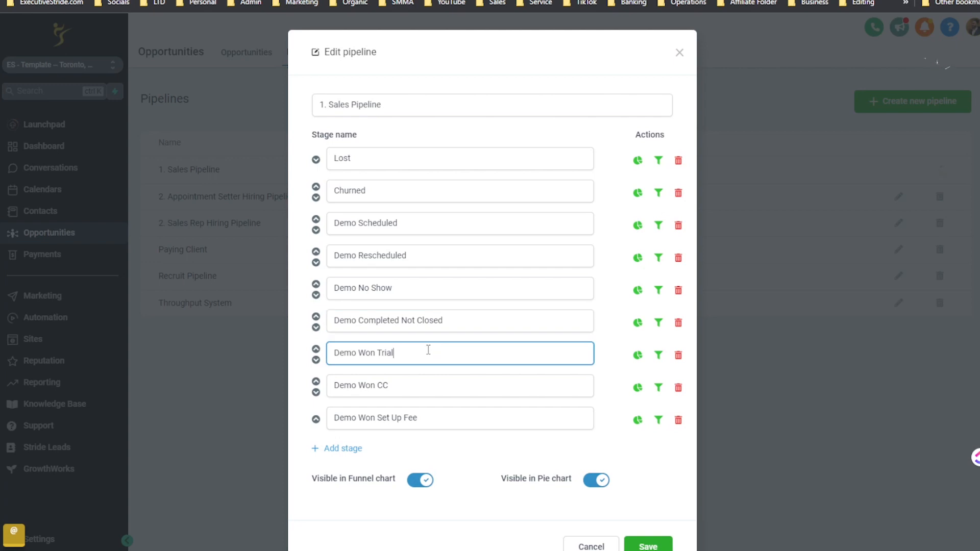
{"action": "left_click", "coordinate": [424, 385]}
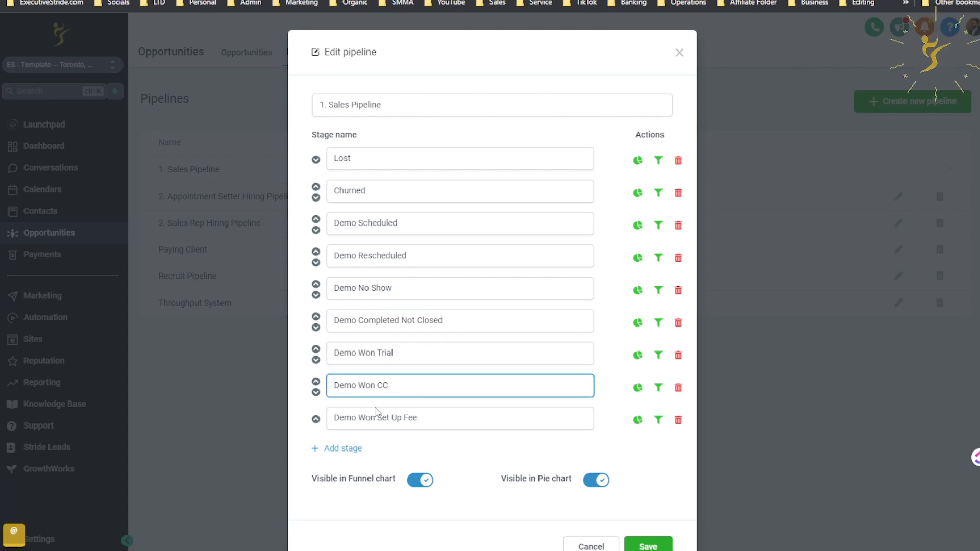
{"action": "left_click_drag", "start_coordinate": [376, 418], "coordinate": [462, 423]}
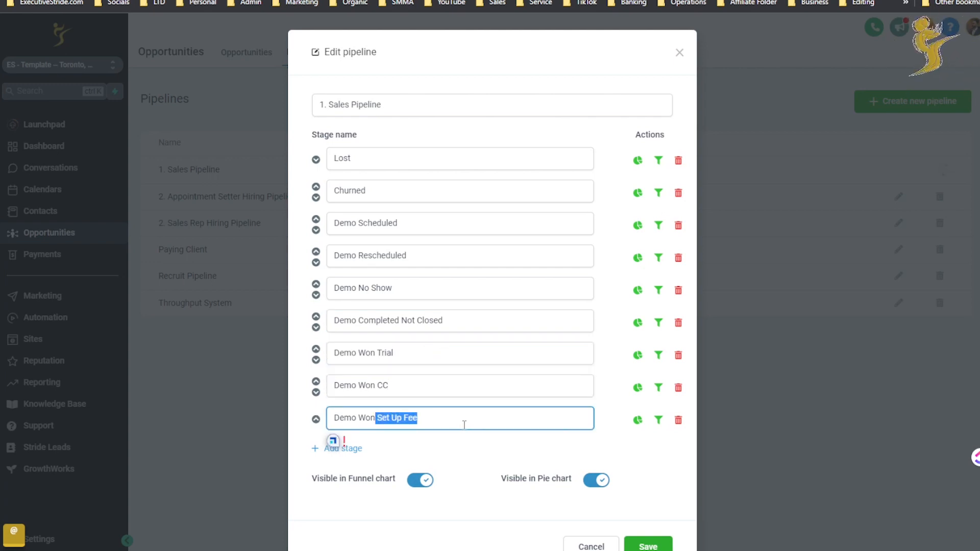
{"action": "left_click", "coordinate": [408, 463]}
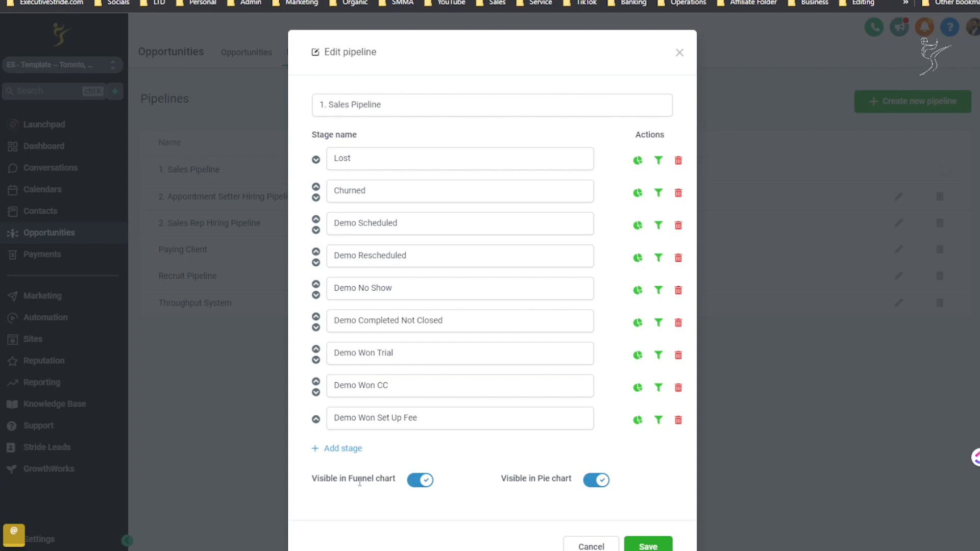
Try the chart visibility switches, hiding Lost, Churned and Demo Scheduled from the pie chart and Lost and Churned from the funnel chart
{"action": "left_click", "coordinate": [420, 483]}
{"action": "left_click", "coordinate": [429, 484]}
{"action": "left_click", "coordinate": [592, 486]}
{"action": "left_click", "coordinate": [639, 163]}
{"action": "left_click", "coordinate": [639, 194]}
{"action": "left_click", "coordinate": [639, 226]}
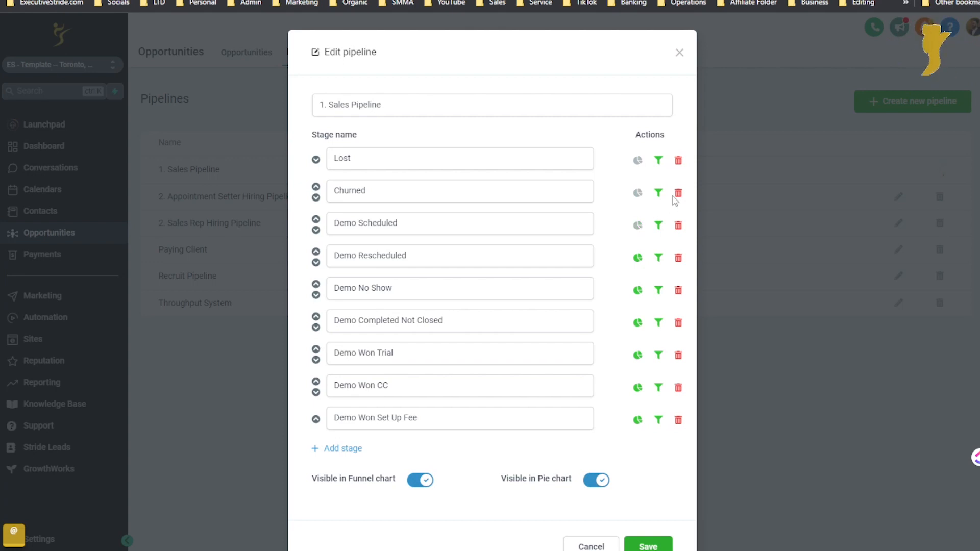
{"action": "left_click", "coordinate": [659, 162]}
{"action": "left_click", "coordinate": [659, 194]}
Restore the pie and funnel chart visibility of the Demo Scheduled, Churned and Lost stages and save the pipeline
{"action": "left_click", "coordinate": [638, 225]}
{"action": "left_click", "coordinate": [659, 225]}
{"action": "left_click", "coordinate": [638, 193]}
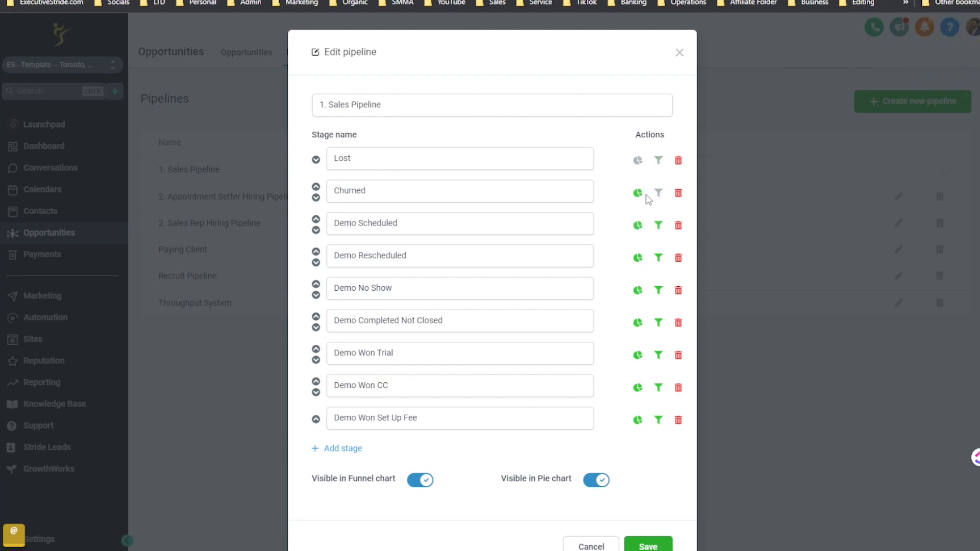
{"action": "left_click", "coordinate": [660, 194]}
{"action": "left_click", "coordinate": [638, 161]}
{"action": "left_click", "coordinate": [659, 161]}
{"action": "left_click", "coordinate": [648, 546]}
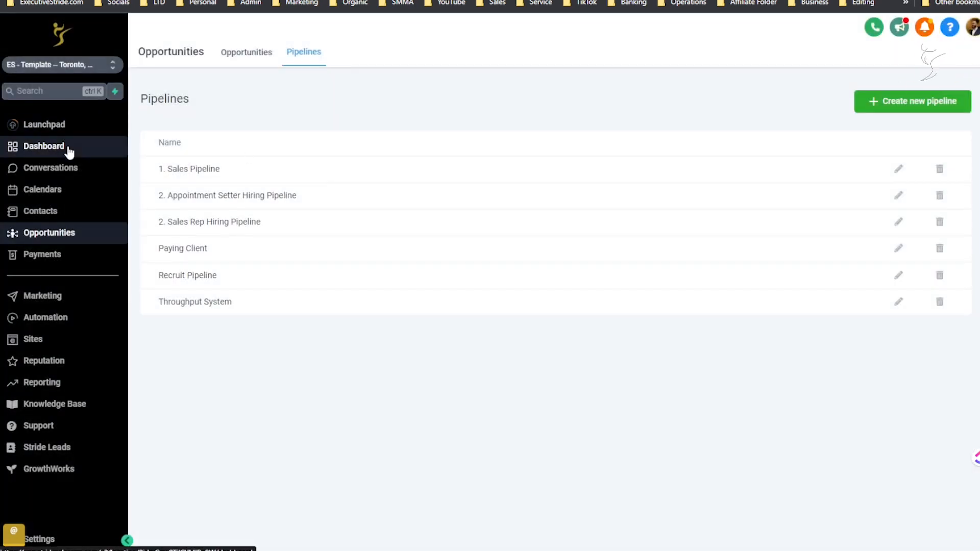
Open the dashboard and examine the Opportunities, Pipeline Value and Conversion Rate cards and the Funnel card's pipeline choices
{"action": "left_click", "coordinate": [81, 154]}
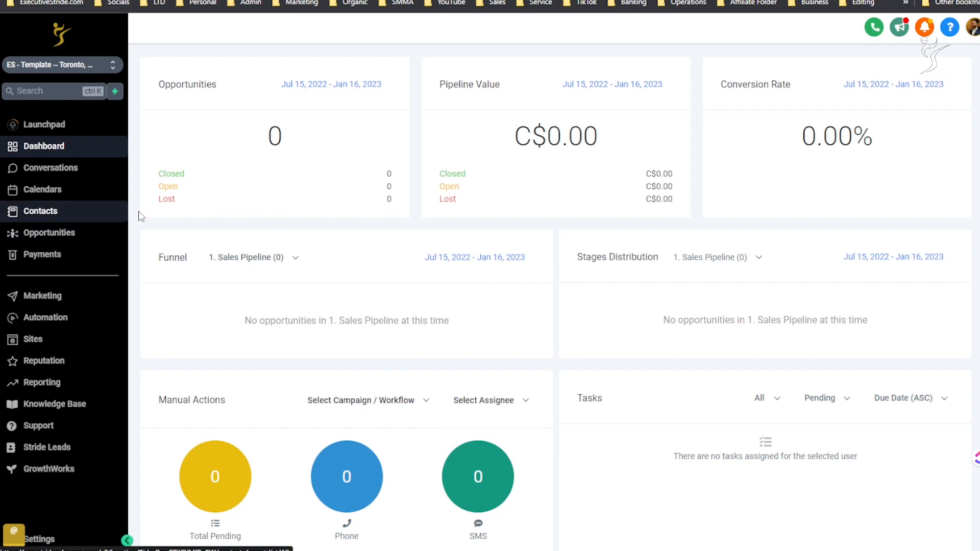
{"action": "scroll", "coordinate": [405, 225], "scroll_direction": "down", "scroll_amount": 2}
{"action": "scroll", "coordinate": [407, 263], "scroll_direction": "up", "scroll_amount": 2}
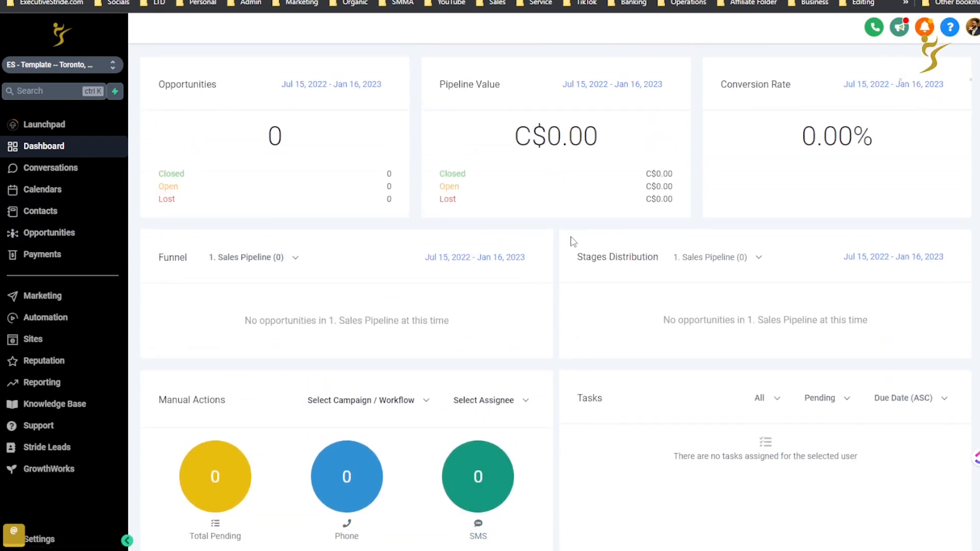
{"action": "mouse_move", "coordinate": [286, 103]}
{"action": "left_mouse_down"}
{"action": "mouse_move", "coordinate": [358, 114]}
{"action": "mouse_move", "coordinate": [299, 109]}
{"action": "left_mouse_up"}
{"action": "left_click", "coordinate": [286, 110]}
{"action": "left_click_drag", "start_coordinate": [562, 105], "coordinate": [638, 110]}
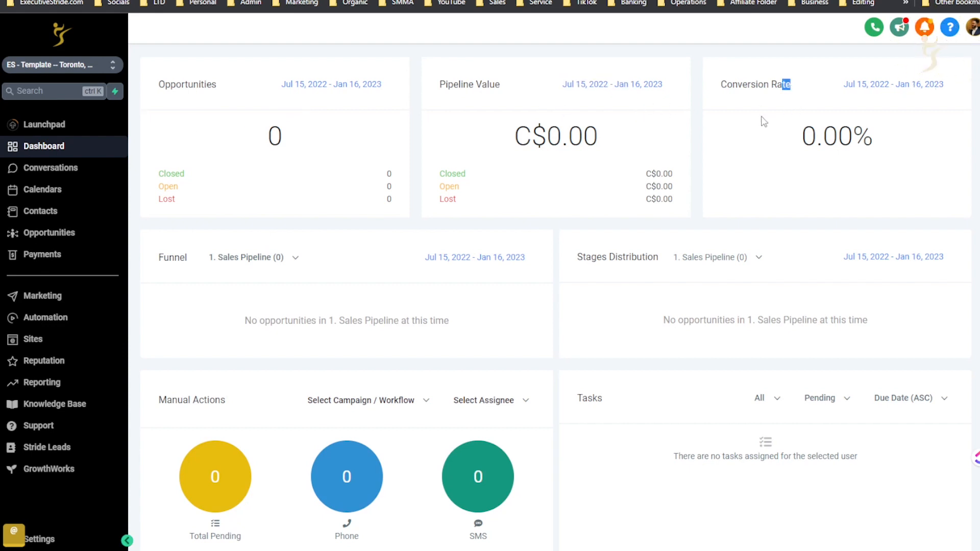
{"action": "left_click", "coordinate": [228, 257]}
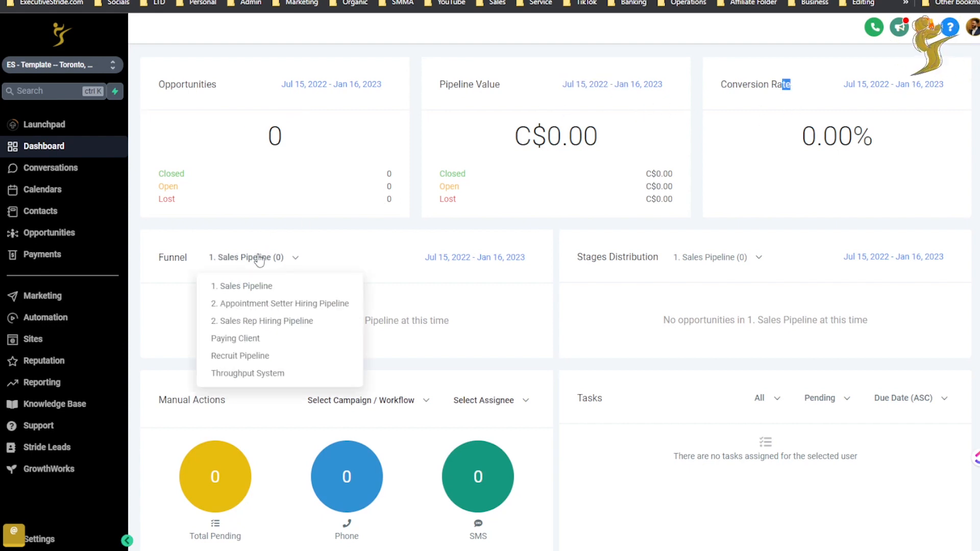
{"action": "left_click", "coordinate": [188, 258]}
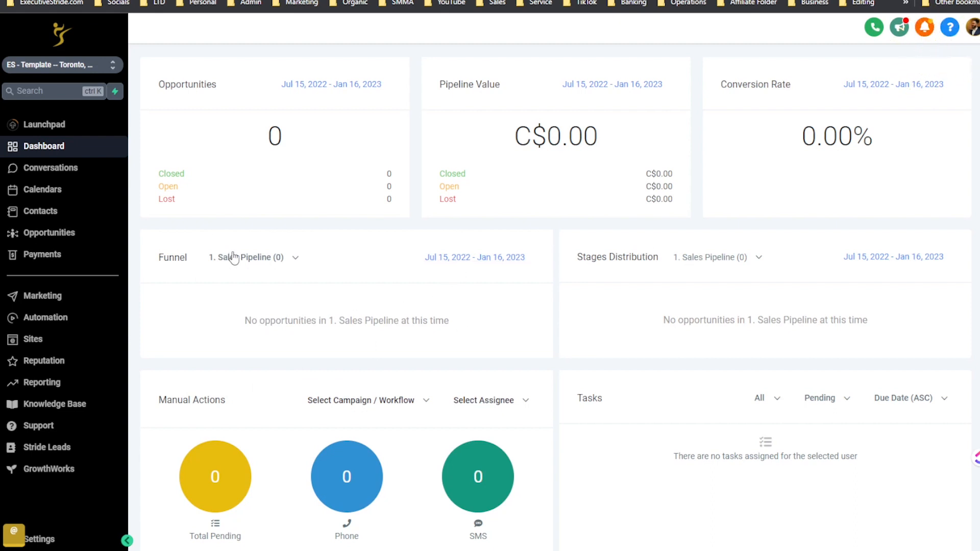
Open the opportunities board and look over the Sales Pipeline's stage columns and the list of available pipelines
{"action": "left_click", "coordinate": [50, 235]}
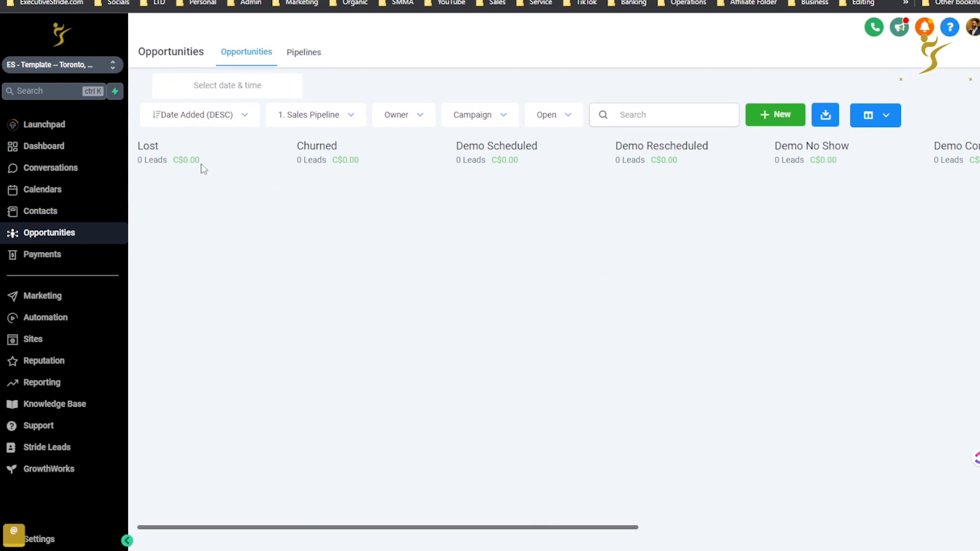
{"action": "scroll", "coordinate": [743, 204], "scroll_direction": "right", "scroll_amount": 10}
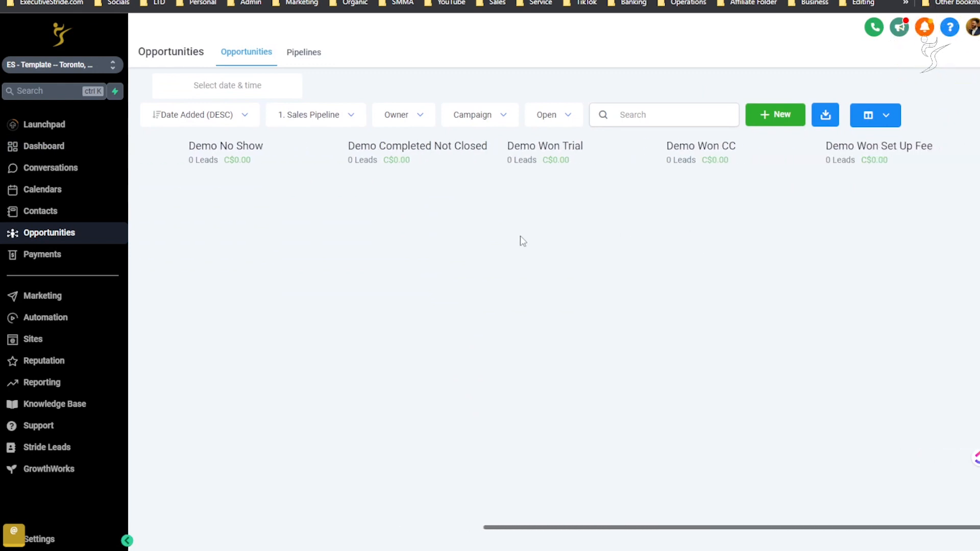
{"action": "scroll", "coordinate": [531, 243], "scroll_direction": "left", "scroll_amount": 5}
{"action": "left_click", "coordinate": [329, 122]}
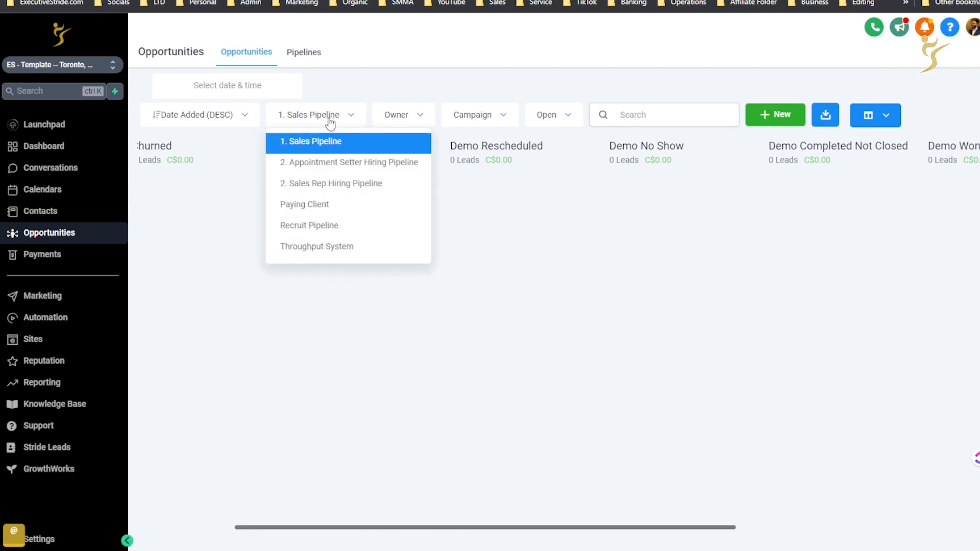
{"action": "left_click", "coordinate": [530, 223]}
{"action": "scroll", "coordinate": [506, 256], "scroll_direction": "left", "scroll_amount": 1}
{"action": "scroll", "coordinate": [414, 269], "scroll_direction": "right", "scroll_amount": 5}
{"action": "scroll", "coordinate": [416, 272], "scroll_direction": "left", "scroll_amount": 8}
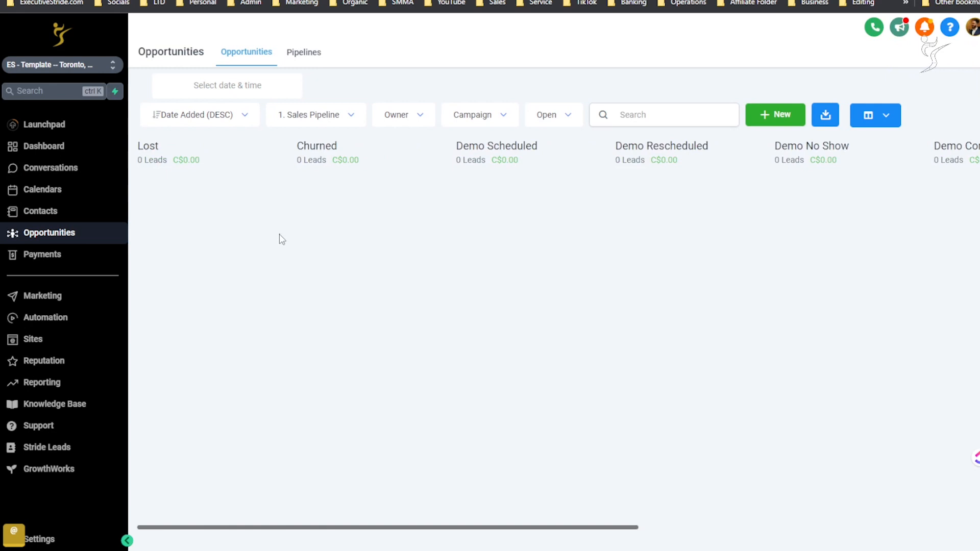
Examine the Sales Pipeline board's stage columns from Lost through Demo Won Set Up Fee
{"action": "scroll", "coordinate": [442, 298], "scroll_direction": "right", "scroll_amount": 3}
{"action": "scroll", "coordinate": [437, 300], "scroll_direction": "left", "scroll_amount": 3}
{"action": "scroll", "coordinate": [614, 254], "scroll_direction": "right", "scroll_amount": 10}
{"action": "scroll", "coordinate": [495, 234], "scroll_direction": "left", "scroll_amount": 9}
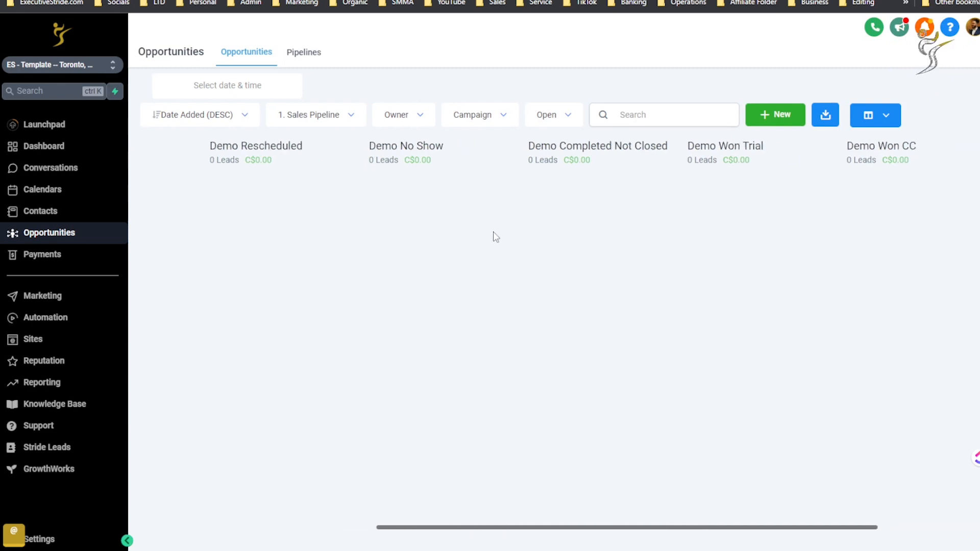
{"action": "scroll", "coordinate": [678, 269], "scroll_direction": "right", "scroll_amount": 10}
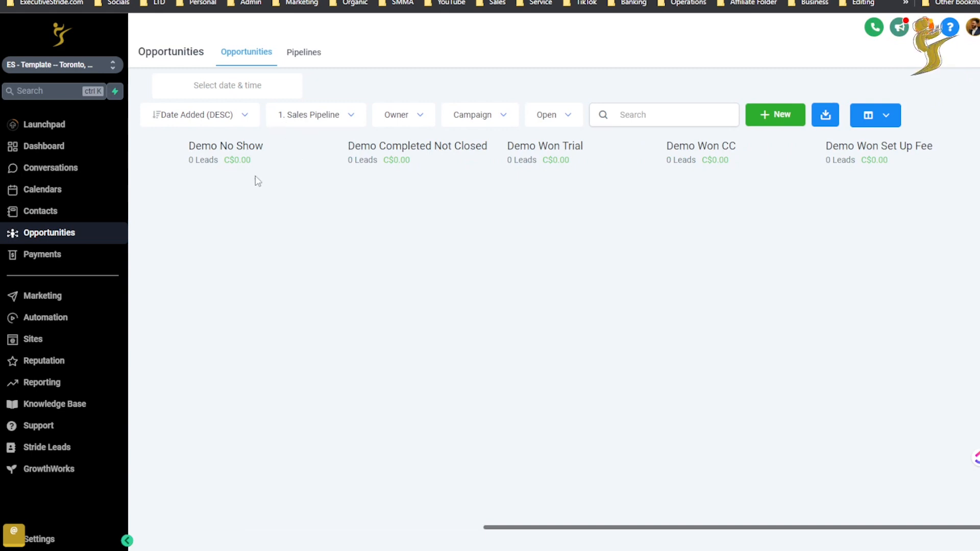
{"action": "scroll", "coordinate": [240, 199], "scroll_direction": "left", "scroll_amount": 6}
{"action": "scroll", "coordinate": [251, 245], "scroll_direction": "right", "scroll_amount": 4}
{"action": "scroll", "coordinate": [278, 295], "scroll_direction": "left", "scroll_amount": 10}
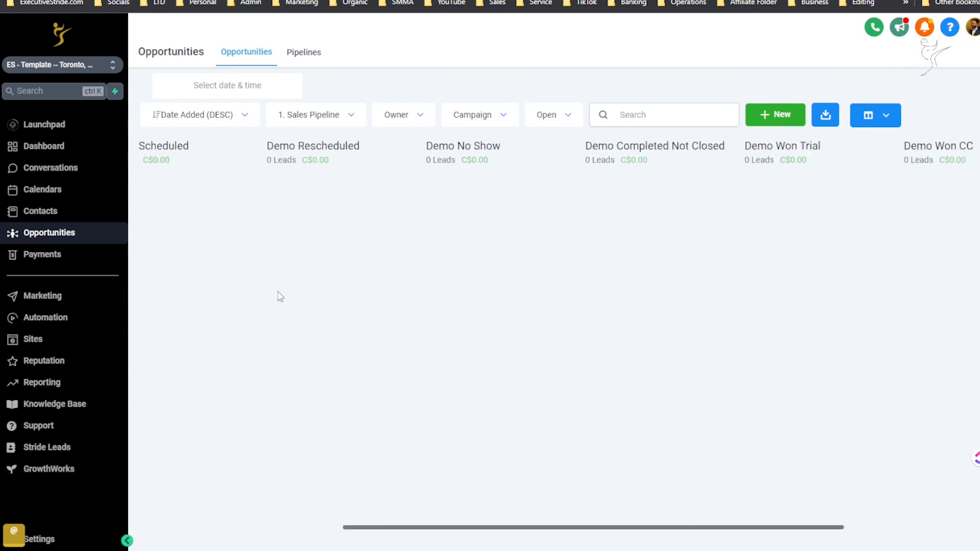
Check the board's pipeline choices, keep the Sales Pipeline selected, and view its first stage columns
{"action": "left_click", "coordinate": [345, 120]}
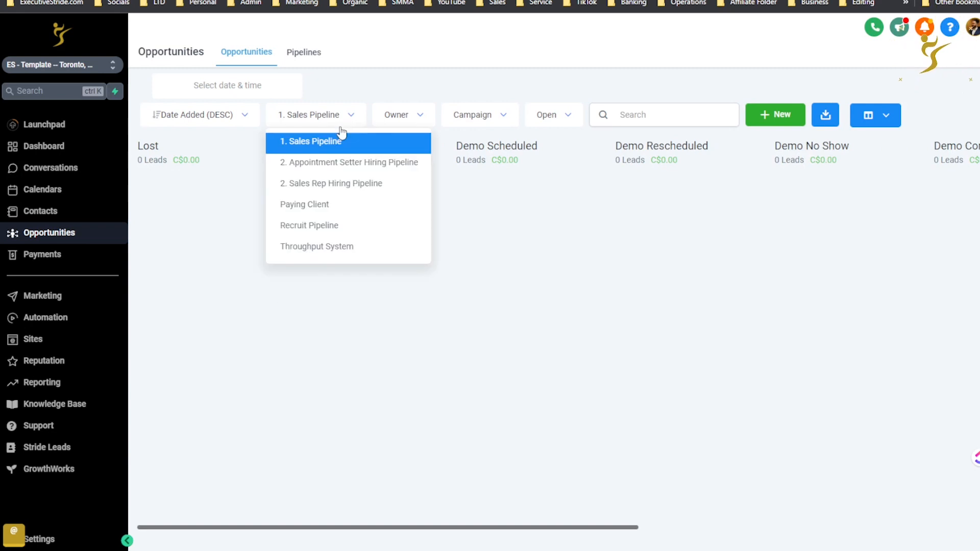
{"action": "left_click", "coordinate": [513, 200]}
{"action": "scroll", "coordinate": [461, 241], "scroll_direction": "right", "scroll_amount": 5}
{"action": "scroll", "coordinate": [449, 237], "scroll_direction": "left", "scroll_amount": 5}
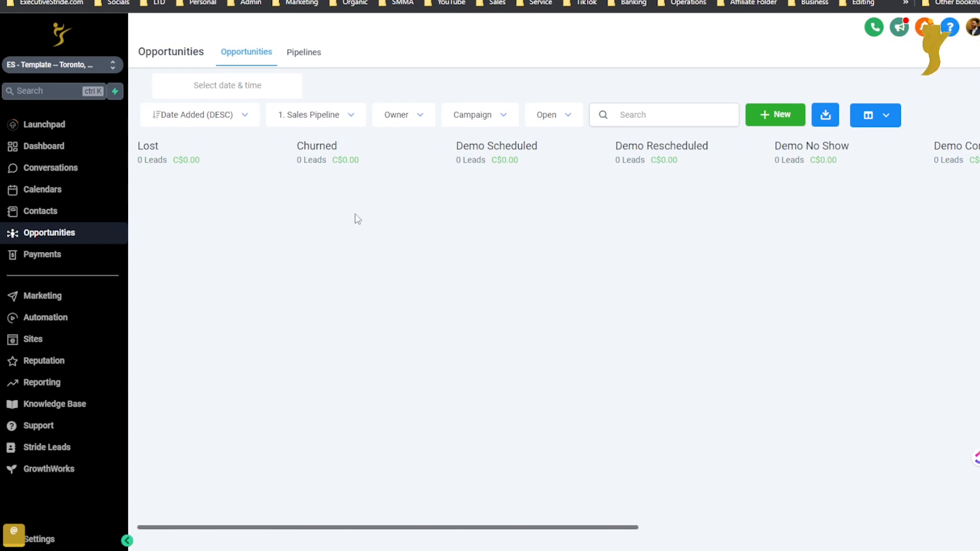
{"action": "scroll", "coordinate": [419, 173], "scroll_direction": "right", "scroll_amount": 2}
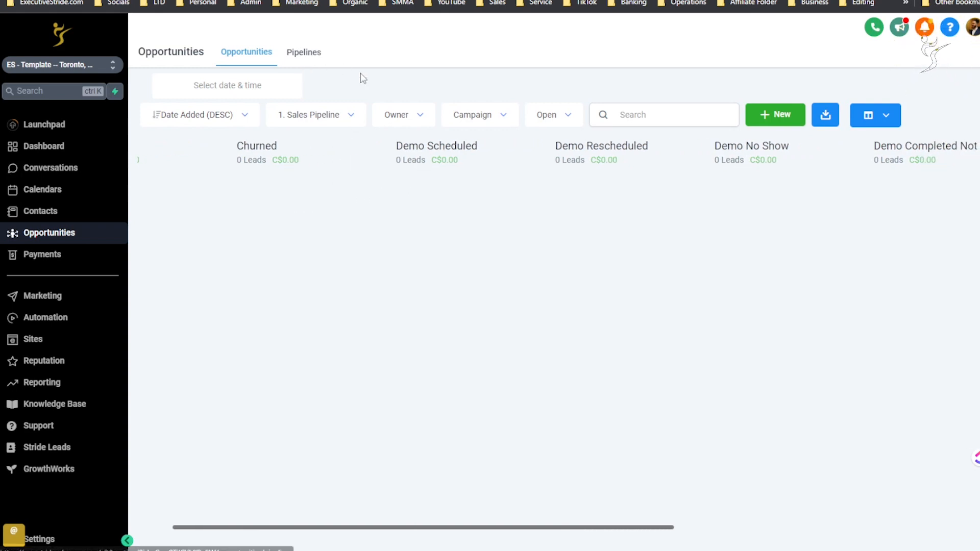
{"action": "scroll", "coordinate": [280, 179], "scroll_direction": "left", "scroll_amount": 2}
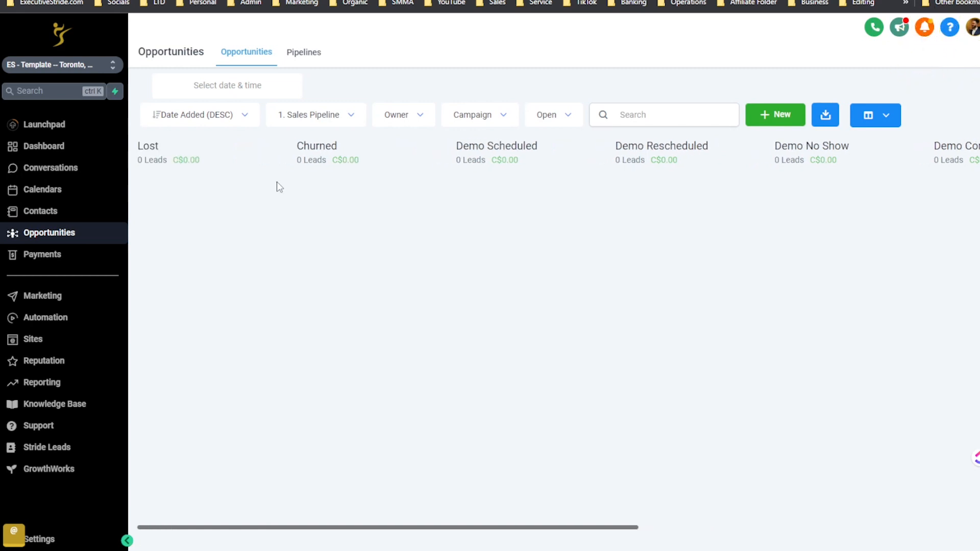
Examine the Churned column's heading and the demo stages that follow it on the Sales Pipeline board
{"action": "left_click_drag", "start_coordinate": [211, 227], "coordinate": [400, 215]}
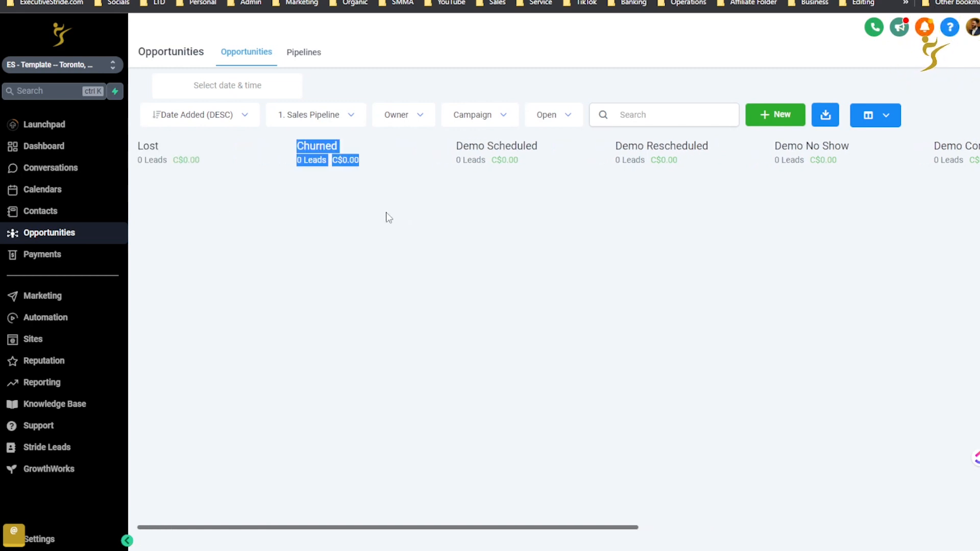
{"action": "scroll", "coordinate": [388, 326], "scroll_direction": "right", "scroll_amount": 2}
{"action": "left_click", "coordinate": [309, 180]}
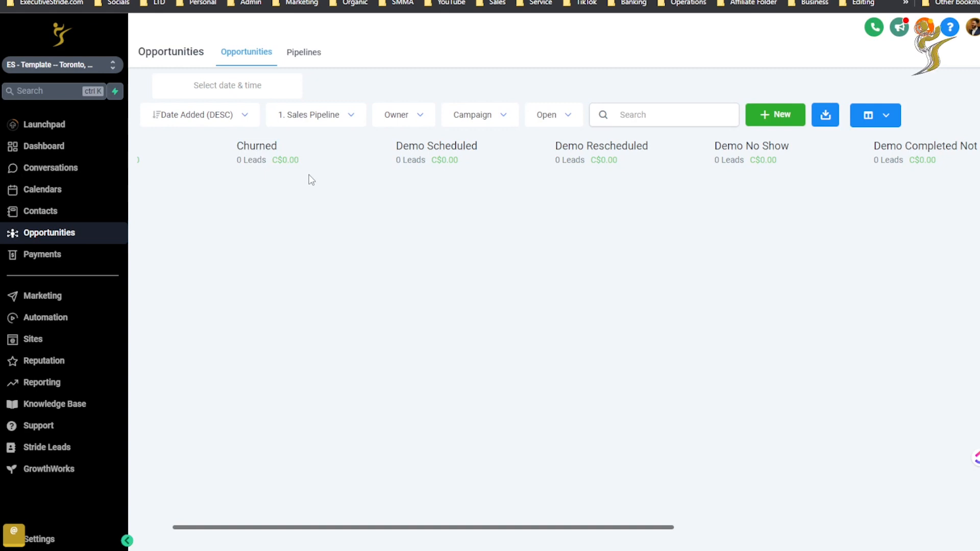
{"action": "scroll", "coordinate": [319, 219], "scroll_direction": "right", "scroll_amount": 2}
{"action": "scroll", "coordinate": [319, 222], "scroll_direction": "right", "scroll_amount": 2}
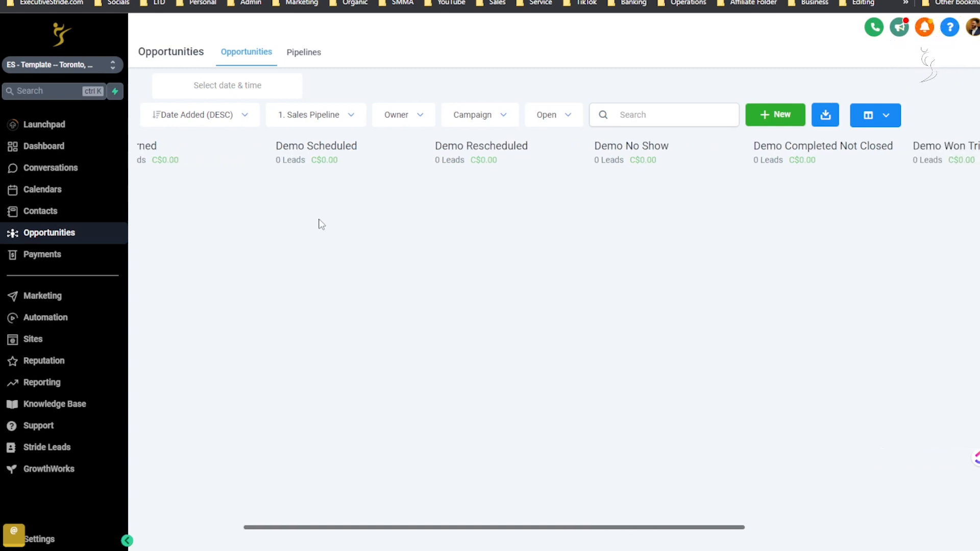
{"action": "scroll", "coordinate": [366, 249], "scroll_direction": "right", "scroll_amount": 3}
{"action": "scroll", "coordinate": [363, 247], "scroll_direction": "left", "scroll_amount": 9}
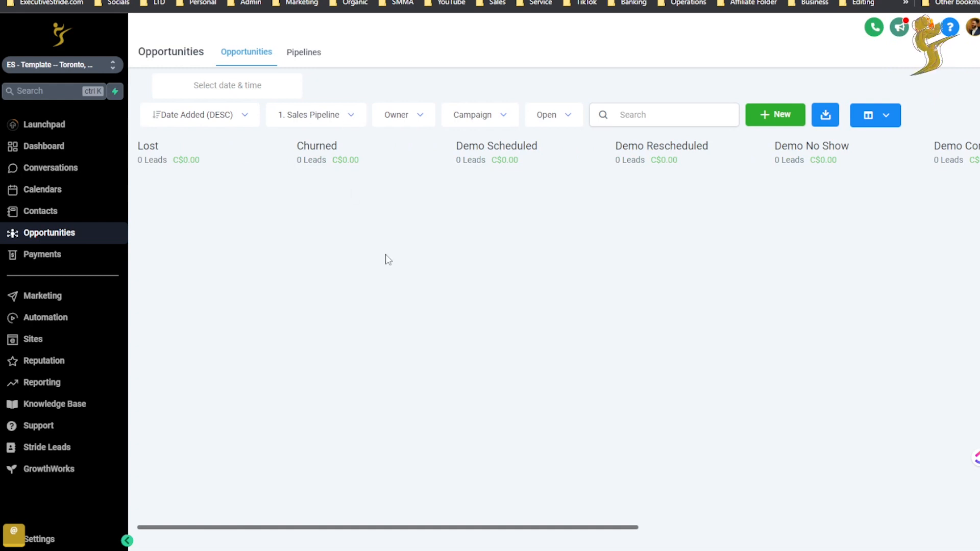
{"action": "scroll", "coordinate": [374, 246], "scroll_direction": "right", "scroll_amount": 4}
{"action": "scroll", "coordinate": [357, 240], "scroll_direction": "right", "scroll_amount": 6}
{"action": "scroll", "coordinate": [171, 241], "scroll_direction": "left", "scroll_amount": 2}
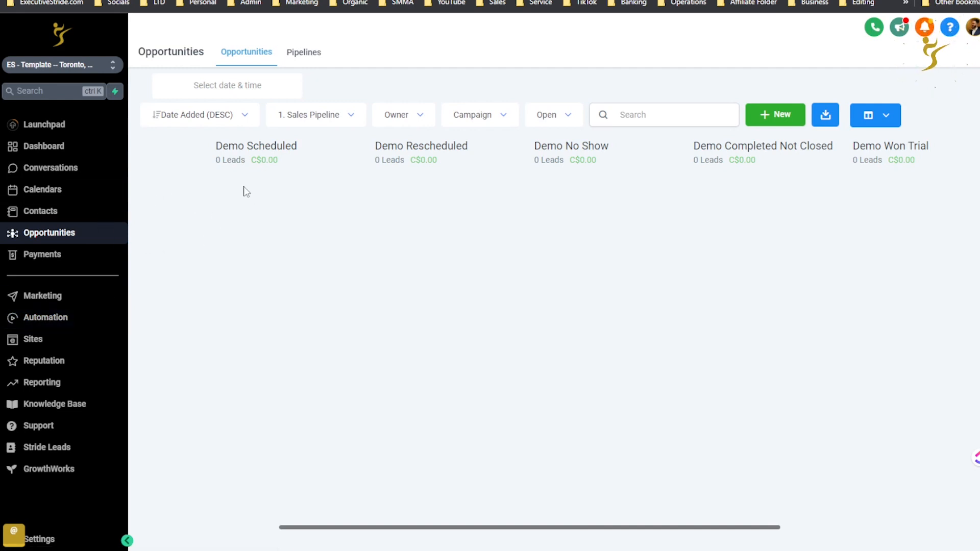
Highlight the Demo Scheduled column's name and its total lead value for inspection
{"action": "left_click_drag", "start_coordinate": [240, 153], "coordinate": [276, 160]}
{"action": "left_click", "coordinate": [285, 193]}
{"action": "left_click_drag", "start_coordinate": [216, 153], "coordinate": [292, 148]}
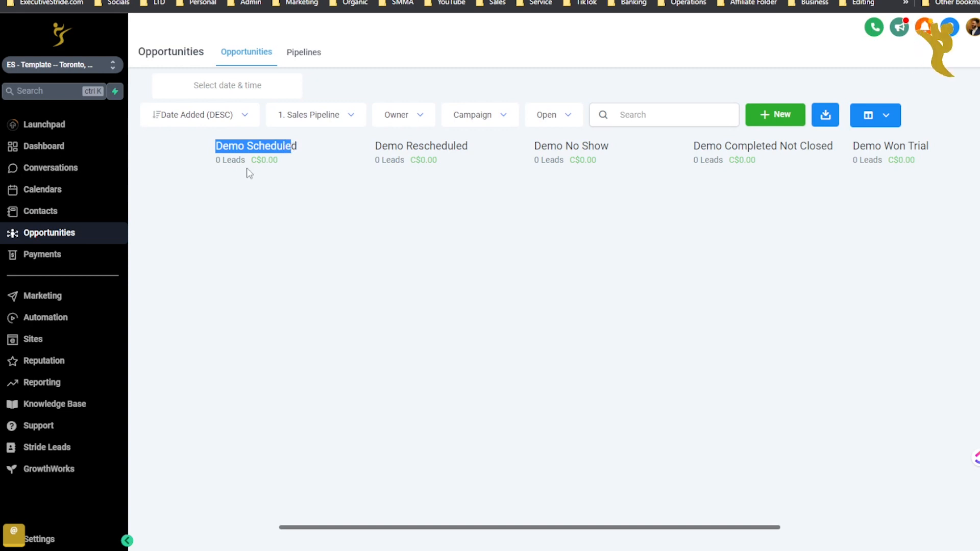
{"action": "left_click_drag", "start_coordinate": [257, 160], "coordinate": [280, 162]}
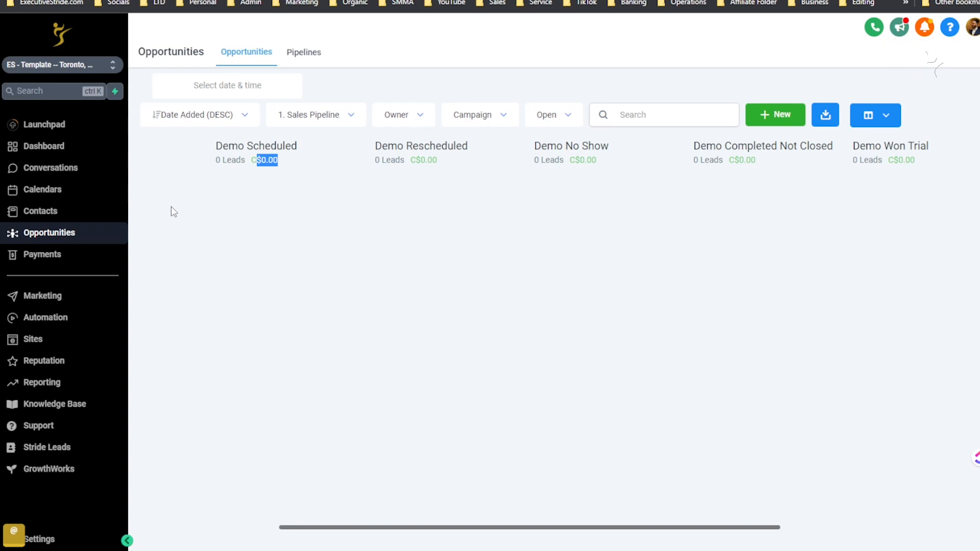
{"action": "left_click_drag", "start_coordinate": [250, 160], "coordinate": [291, 148]}
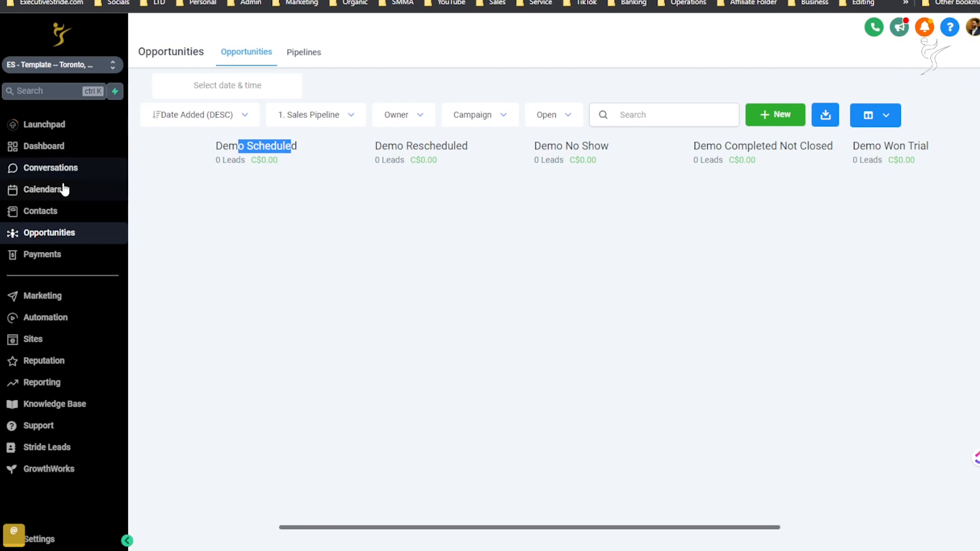
Open the dashboard and examine the Pipeline Value card's Closed and Open amounts
{"action": "left_click", "coordinate": [63, 148]}
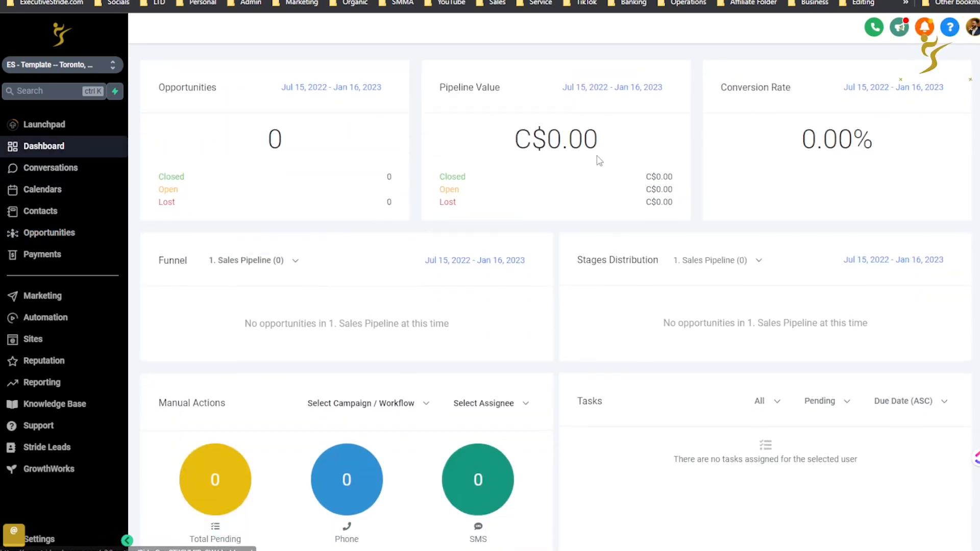
{"action": "left_click_drag", "start_coordinate": [459, 86], "coordinate": [539, 123]}
{"action": "left_click", "coordinate": [365, 190]}
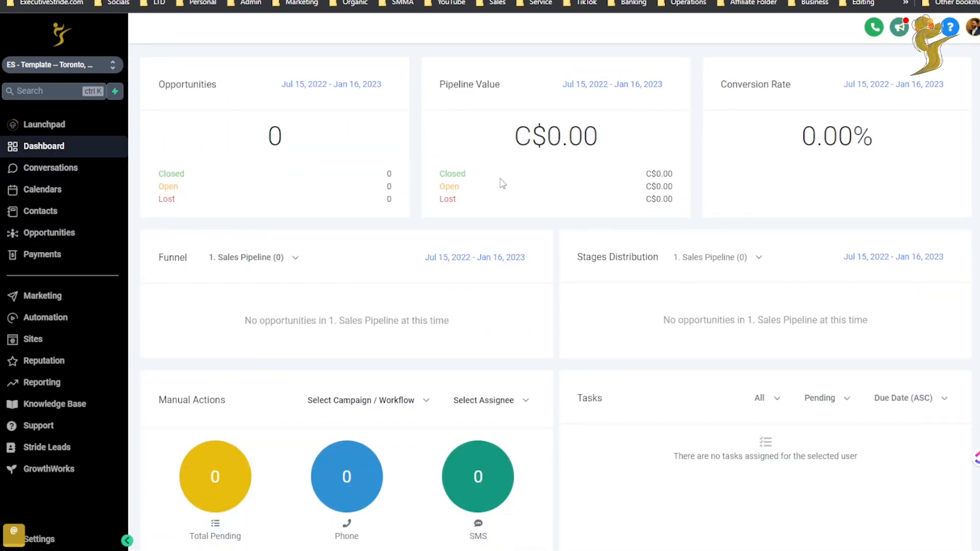
{"action": "mouse_move", "coordinate": [448, 175]}
{"action": "left_mouse_down"}
{"action": "mouse_move", "coordinate": [462, 176]}
{"action": "mouse_move", "coordinate": [460, 185]}
{"action": "left_mouse_up"}
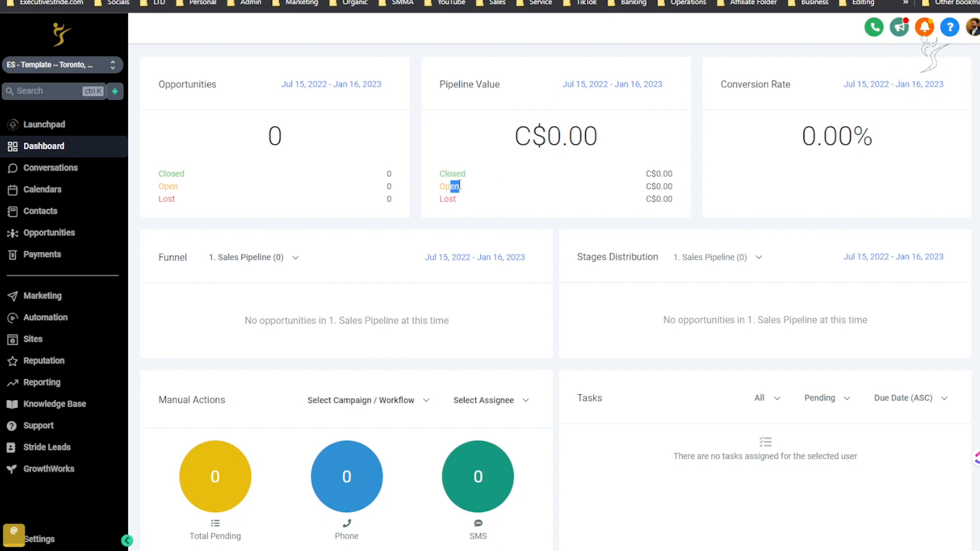
{"action": "left_click_drag", "start_coordinate": [641, 193], "coordinate": [521, 197]}
{"action": "left_click", "coordinate": [511, 197]}
{"action": "mouse_move", "coordinate": [457, 174]}
{"action": "left_mouse_down"}
{"action": "mouse_move", "coordinate": [467, 175]}
{"action": "mouse_move", "coordinate": [461, 189]}
{"action": "left_mouse_up"}
{"action": "left_click", "coordinate": [600, 182]}
{"action": "left_click_drag", "start_coordinate": [656, 189], "coordinate": [686, 176]}
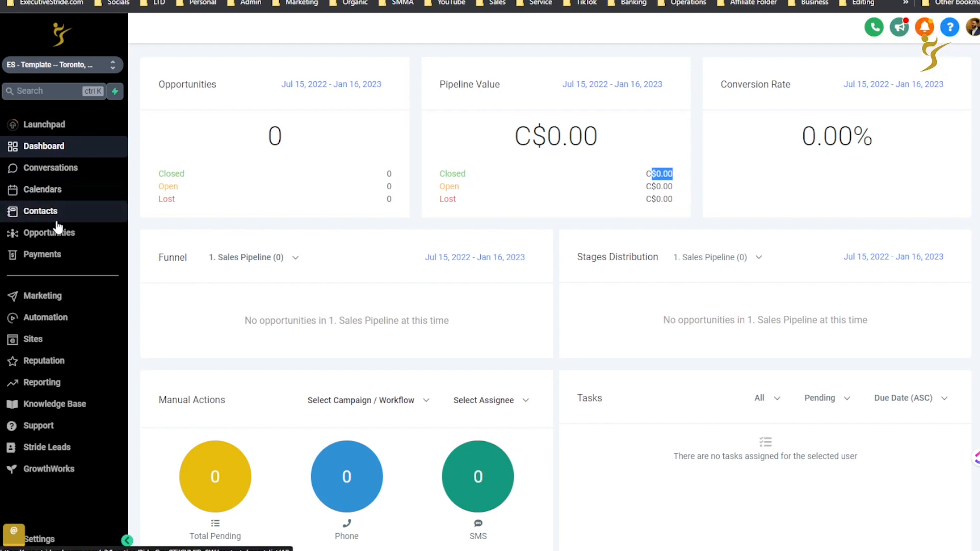
Return to the opportunities board and examine the Demo Rescheduled column and its neighbouring stages
{"action": "left_click", "coordinate": [63, 237]}
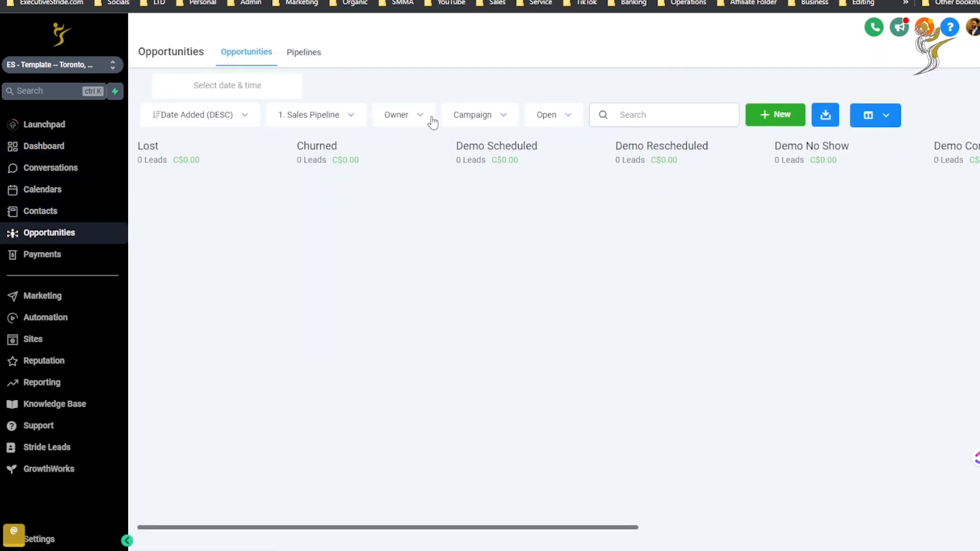
{"action": "scroll", "coordinate": [709, 303], "scroll_direction": "right", "scroll_amount": 3}
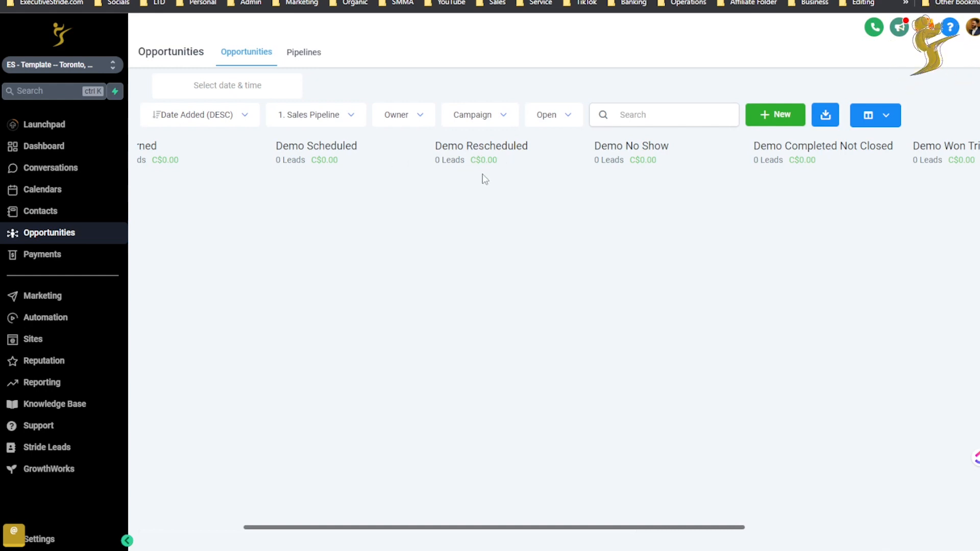
{"action": "left_click_drag", "start_coordinate": [406, 168], "coordinate": [493, 184]}
{"action": "scroll", "coordinate": [389, 280], "scroll_direction": "right", "scroll_amount": 4}
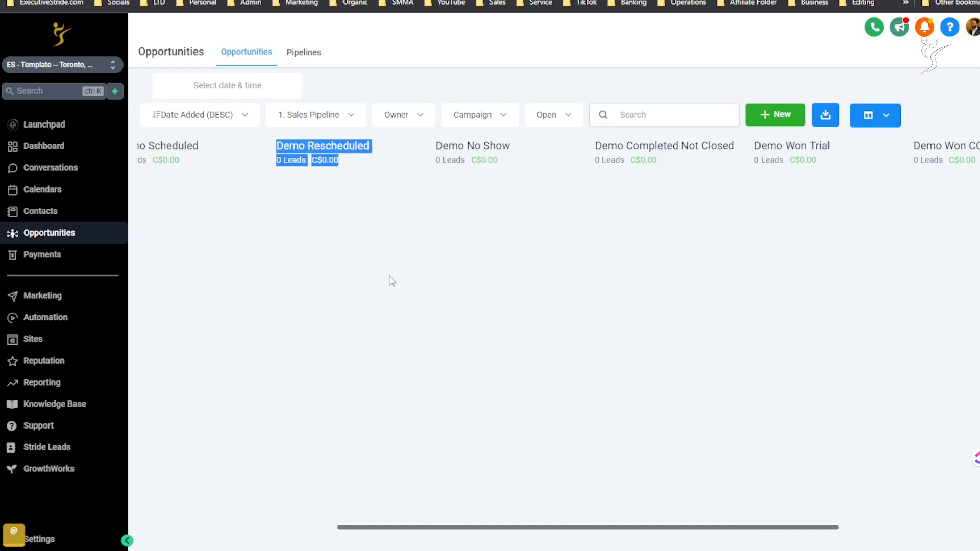
{"action": "scroll", "coordinate": [323, 235], "scroll_direction": "right", "scroll_amount": 3}
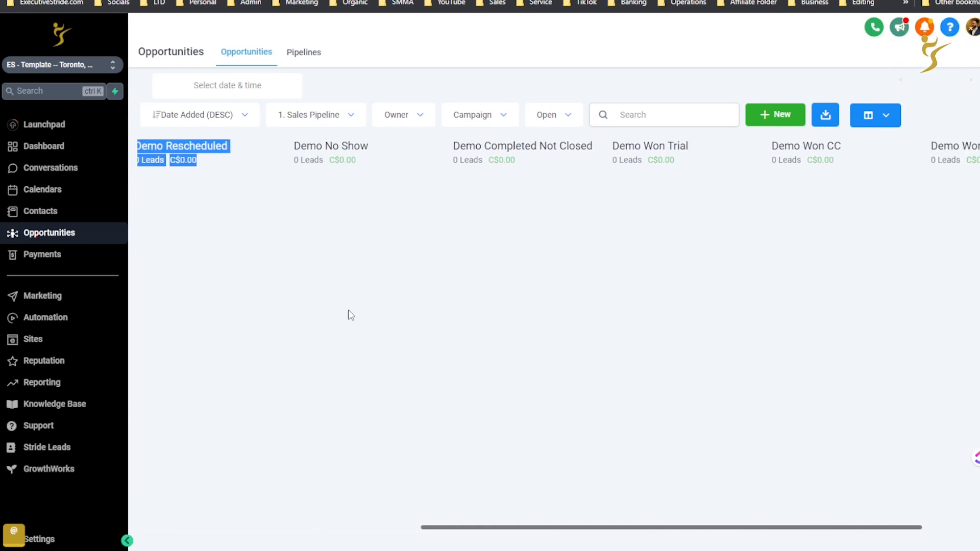
{"action": "scroll", "coordinate": [351, 200], "scroll_direction": "left", "scroll_amount": 5}
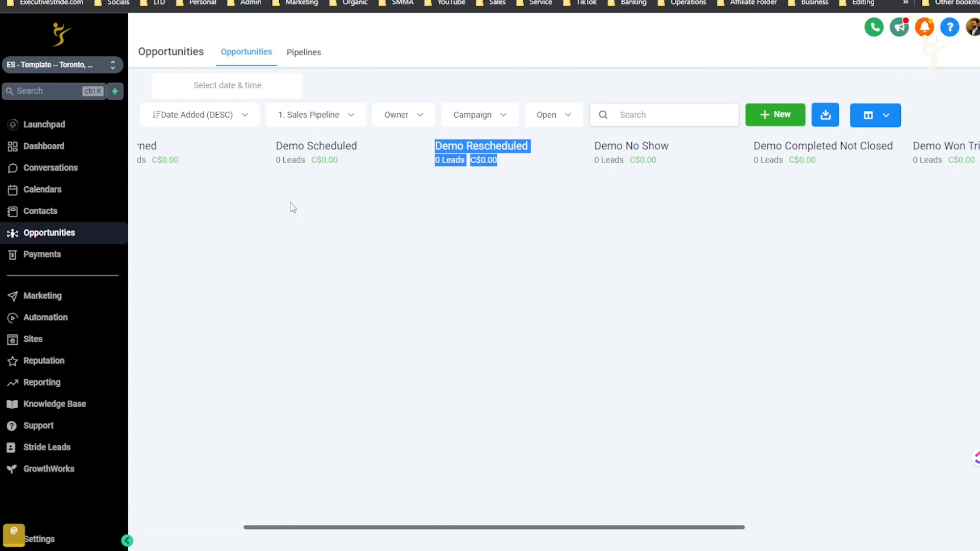
Highlight the Demo Scheduled, Demo Rescheduled and Demo No Show columns and compare them with the stages after them
{"action": "left_click_drag", "start_coordinate": [275, 197], "coordinate": [599, 206]}
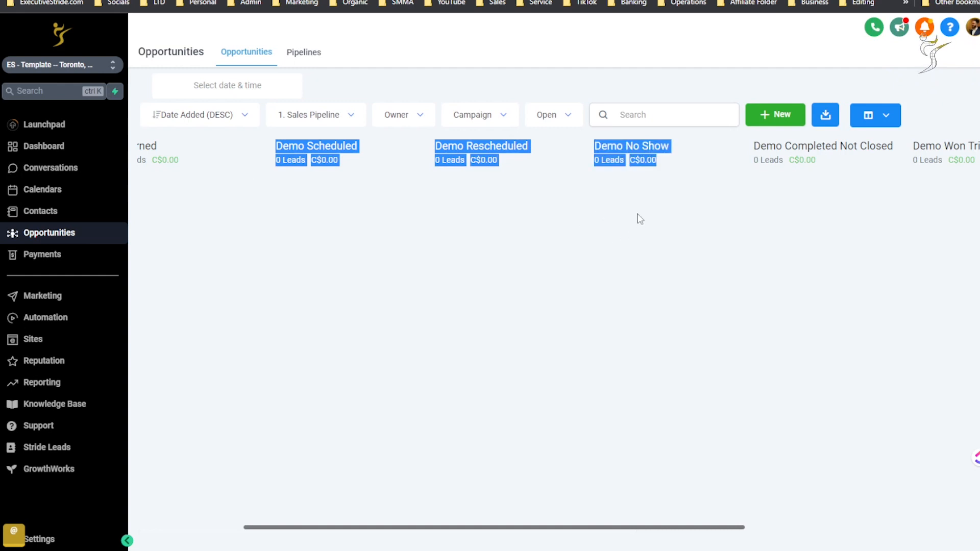
{"action": "scroll", "coordinate": [636, 197], "scroll_direction": "right", "scroll_amount": 3}
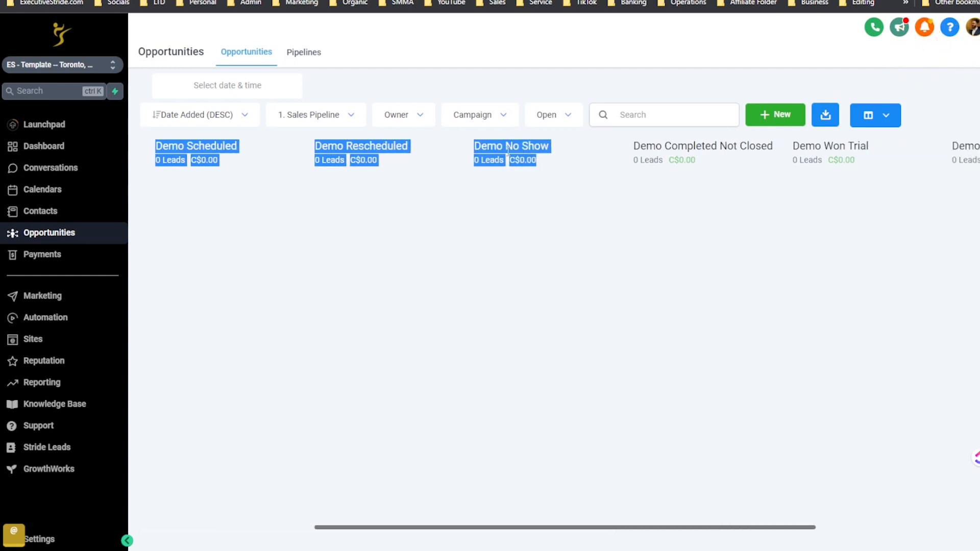
{"action": "left_click", "coordinate": [509, 147]}
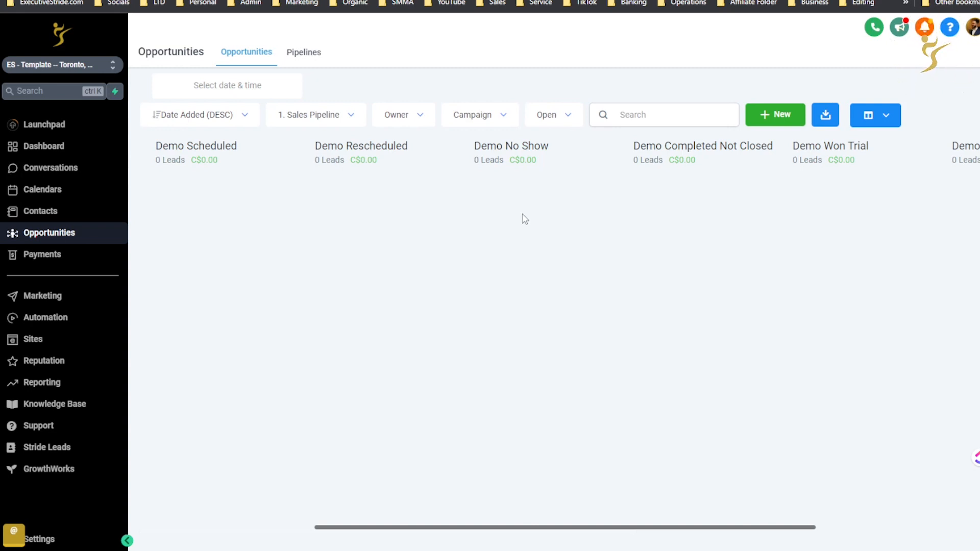
{"action": "scroll", "coordinate": [495, 246], "scroll_direction": "right", "scroll_amount": 1}
{"action": "scroll", "coordinate": [493, 245], "scroll_direction": "right", "scroll_amount": 3}
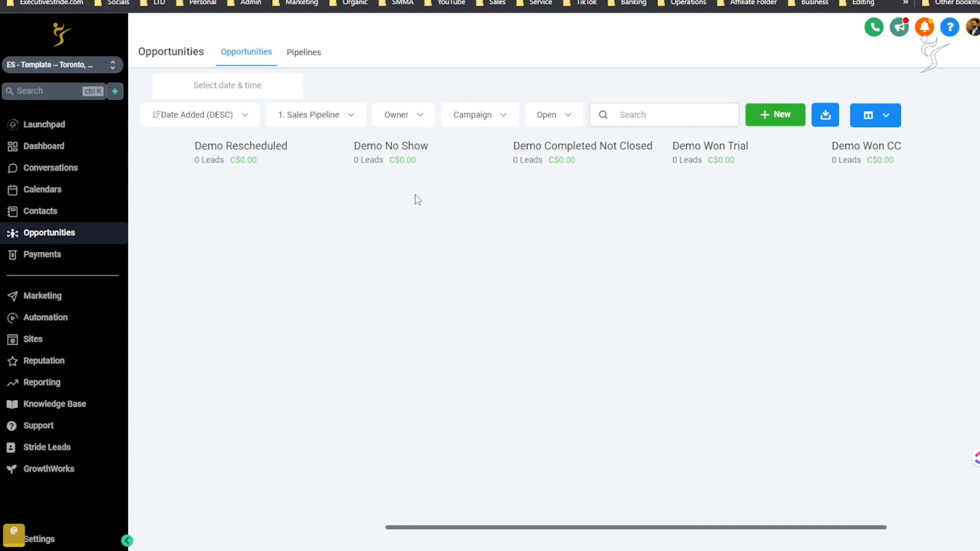
{"action": "scroll", "coordinate": [394, 237], "scroll_direction": "left", "scroll_amount": 3}
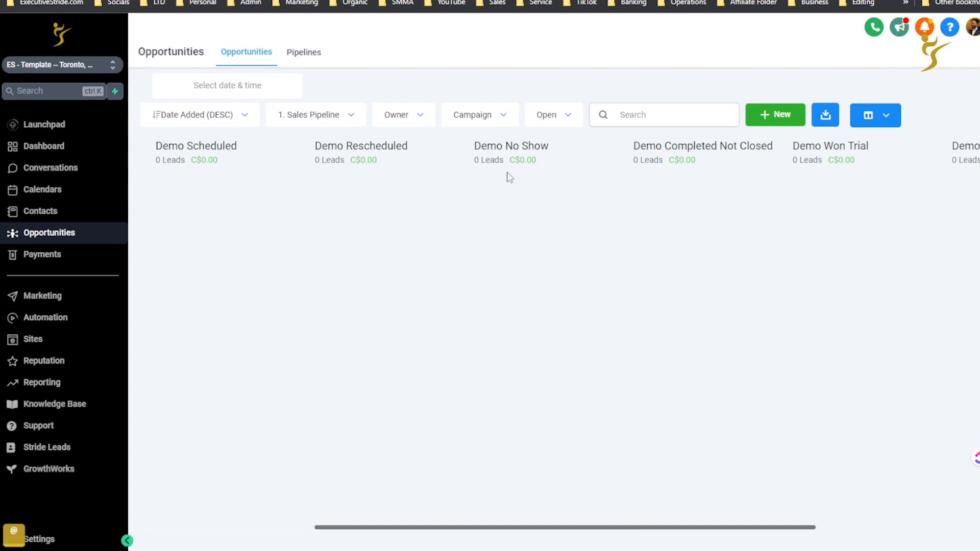
Highlight the Demo No Show heading and examine that stage alongside Demo Completed Not Closed and Demo Won Trial
{"action": "scroll", "coordinate": [490, 184], "scroll_direction": "right", "scroll_amount": 4}
{"action": "left_click_drag", "start_coordinate": [334, 148], "coordinate": [361, 148]}
{"action": "scroll", "coordinate": [358, 163], "scroll_direction": "left", "scroll_amount": 4}
{"action": "scroll", "coordinate": [351, 162], "scroll_direction": "right", "scroll_amount": 3}
{"action": "scroll", "coordinate": [375, 236], "scroll_direction": "left", "scroll_amount": 4}
{"action": "scroll", "coordinate": [373, 245], "scroll_direction": "right", "scroll_amount": 3}
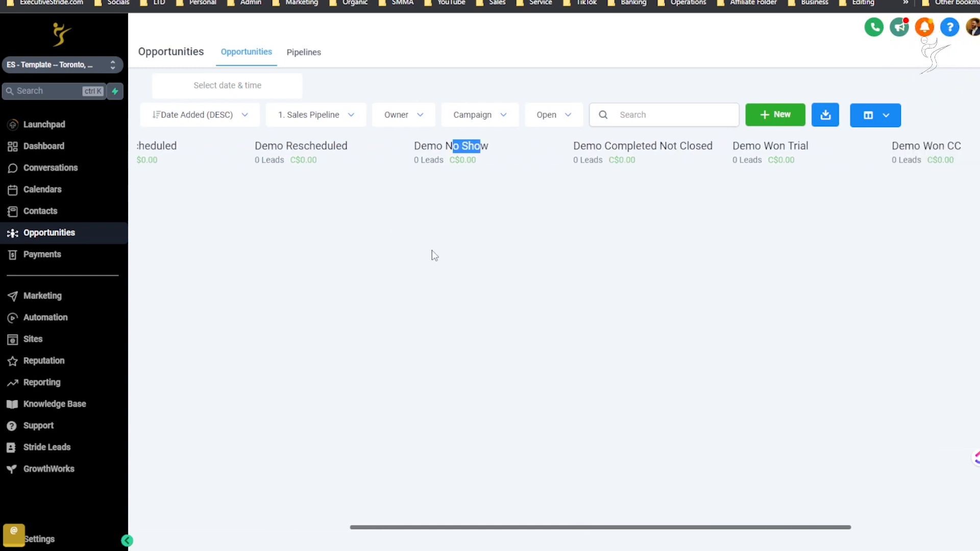
{"action": "scroll", "coordinate": [431, 250], "scroll_direction": "right", "scroll_amount": 3}
{"action": "left_click", "coordinate": [387, 171]}
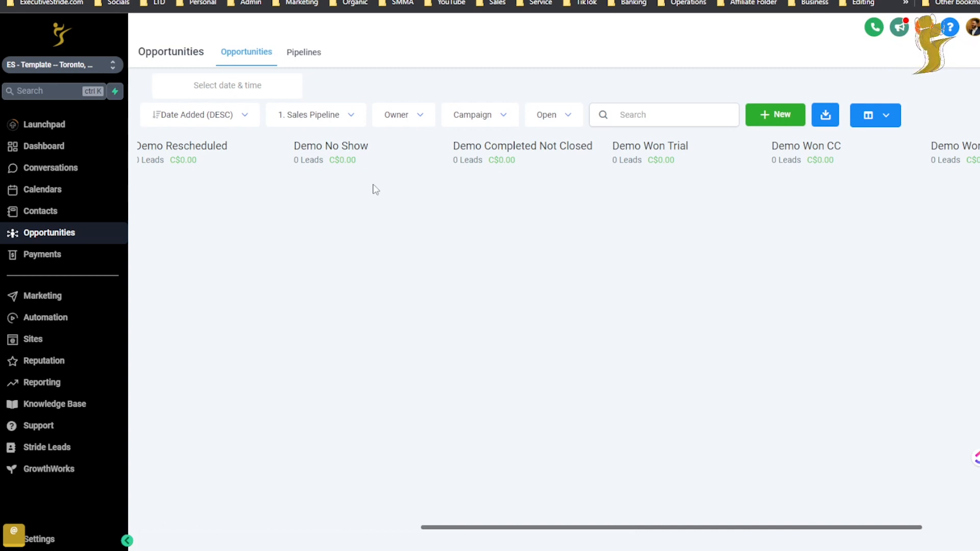
Examine the Sales Pipeline's stages between Demo Scheduled and Demo Won Set Up Fee on the opportunities board
{"action": "scroll", "coordinate": [701, 204], "scroll_direction": "right", "scroll_amount": 3}
{"action": "scroll", "coordinate": [705, 217], "scroll_direction": "left", "scroll_amount": 15}
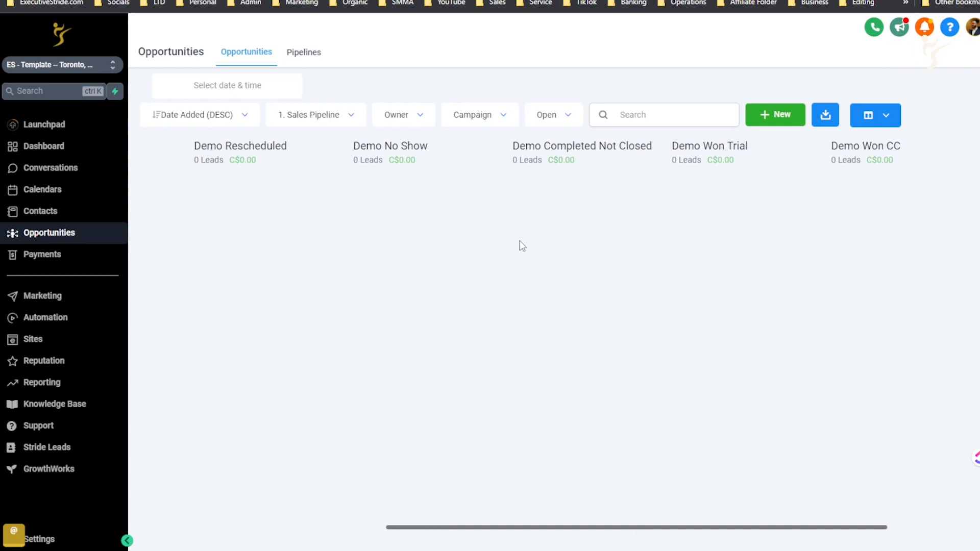
{"action": "scroll", "coordinate": [360, 221], "scroll_direction": "right", "scroll_amount": 12}
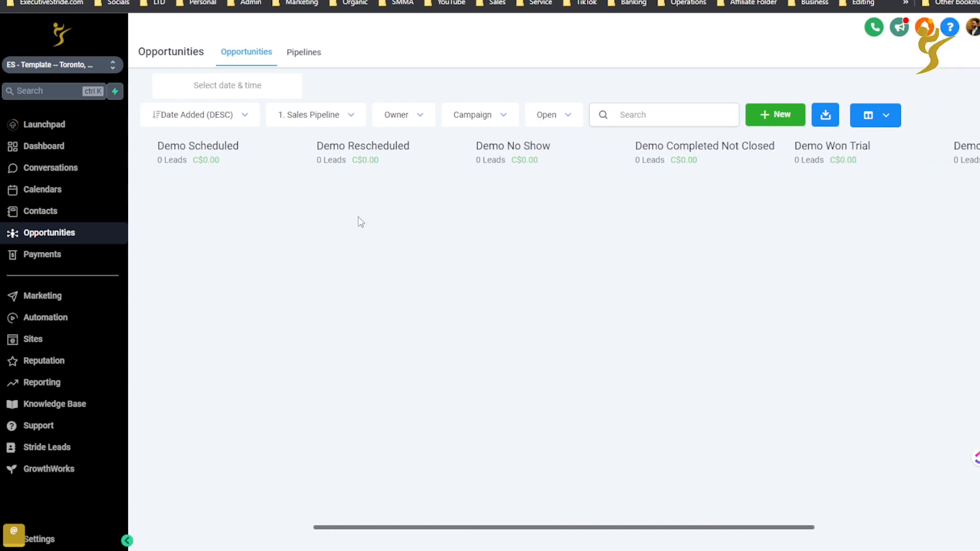
{"action": "scroll", "coordinate": [816, 189], "scroll_direction": "right", "scroll_amount": 4}
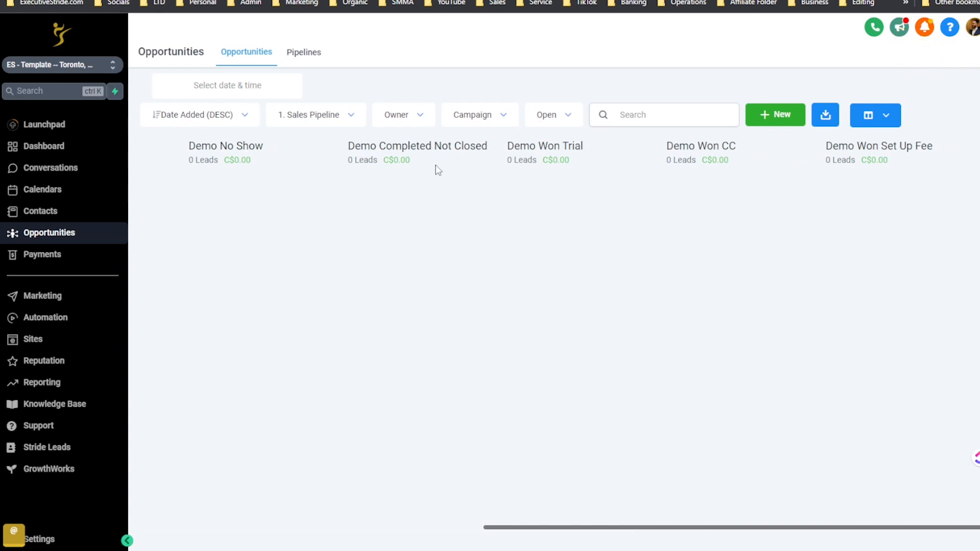
{"action": "scroll", "coordinate": [298, 234], "scroll_direction": "left", "scroll_amount": 2}
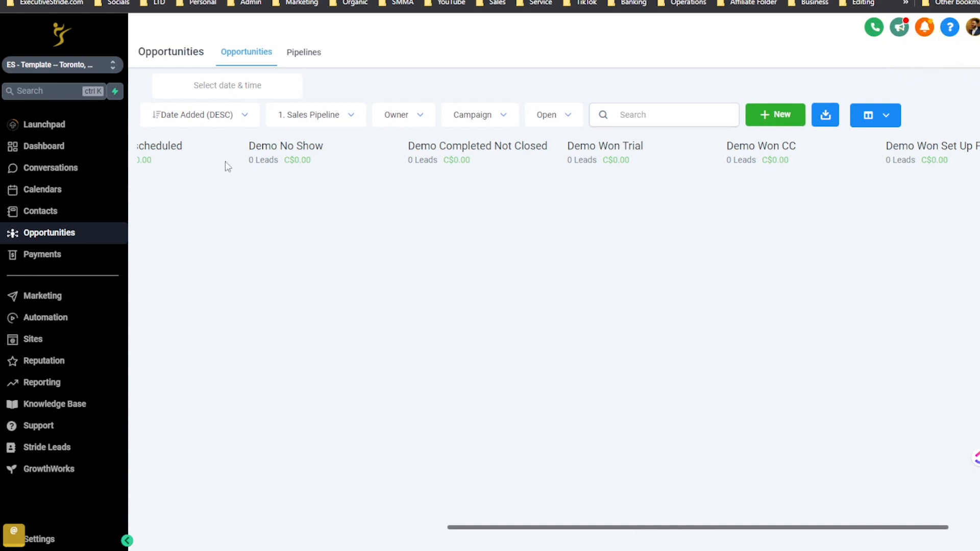
{"action": "scroll", "coordinate": [295, 296], "scroll_direction": "right", "scroll_amount": 2}
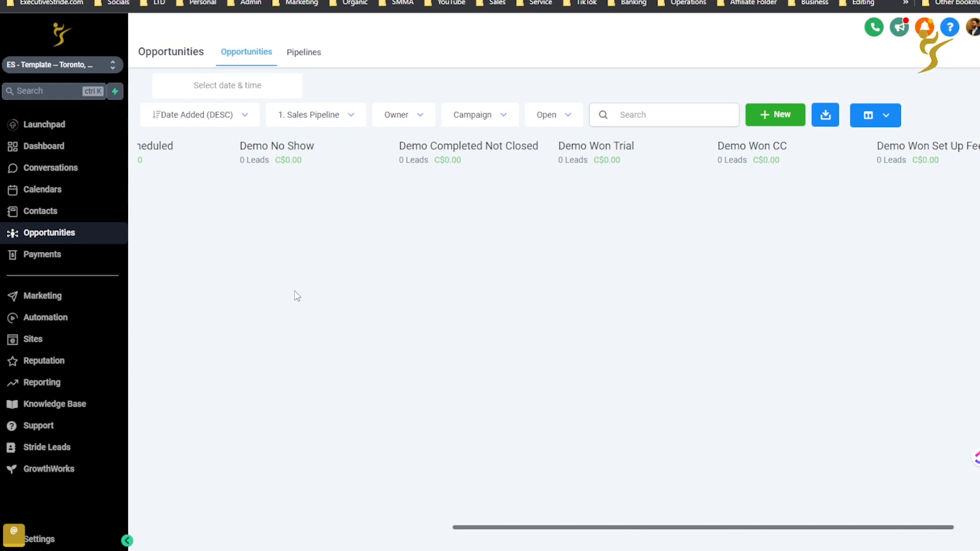
{"action": "scroll", "coordinate": [240, 299], "scroll_direction": "left", "scroll_amount": 4}
{"action": "scroll", "coordinate": [276, 274], "scroll_direction": "left", "scroll_amount": 5}
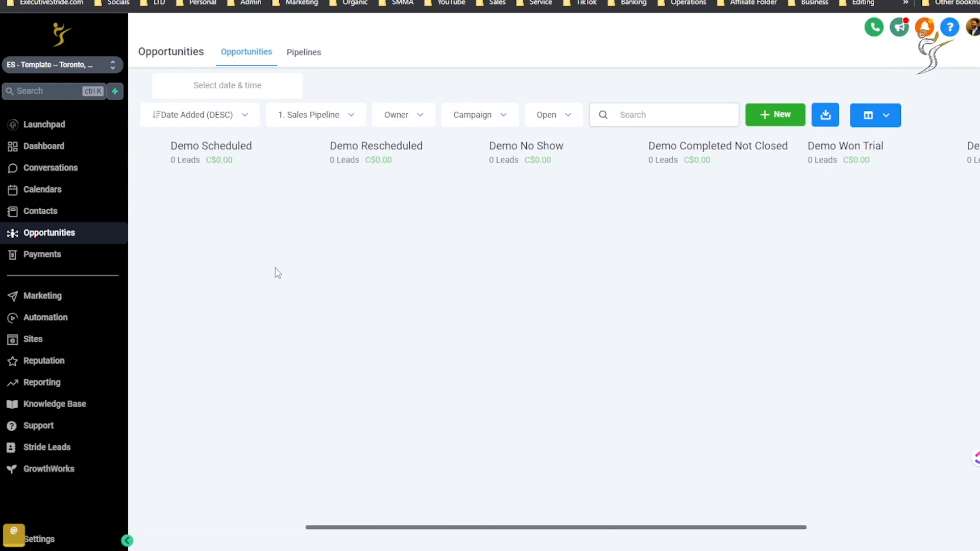
{"action": "scroll", "coordinate": [332, 253], "scroll_direction": "right", "scroll_amount": 4}
{"action": "scroll", "coordinate": [353, 271], "scroll_direction": "right", "scroll_amount": 3}
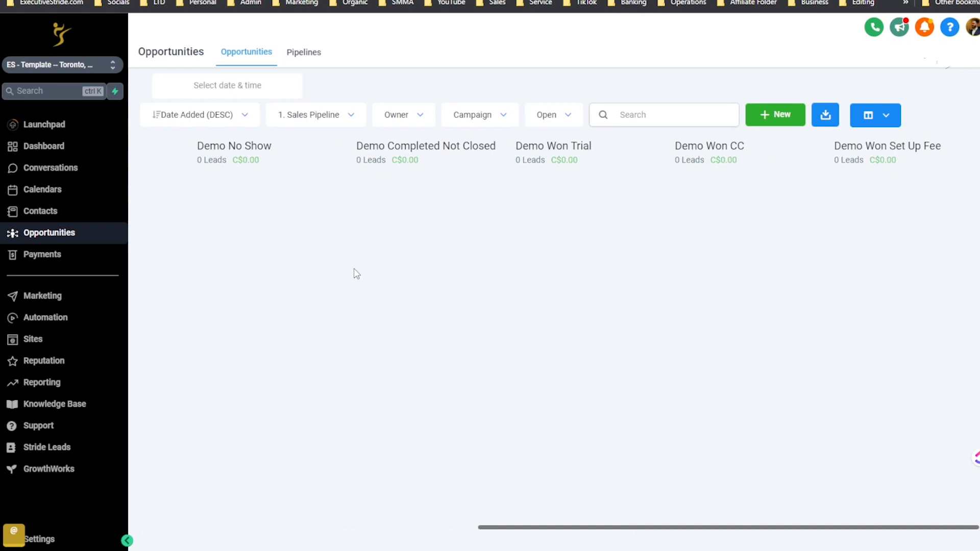
{"action": "scroll", "coordinate": [354, 275], "scroll_direction": "left", "scroll_amount": 6}
{"action": "scroll", "coordinate": [355, 277], "scroll_direction": "right", "scroll_amount": 5}
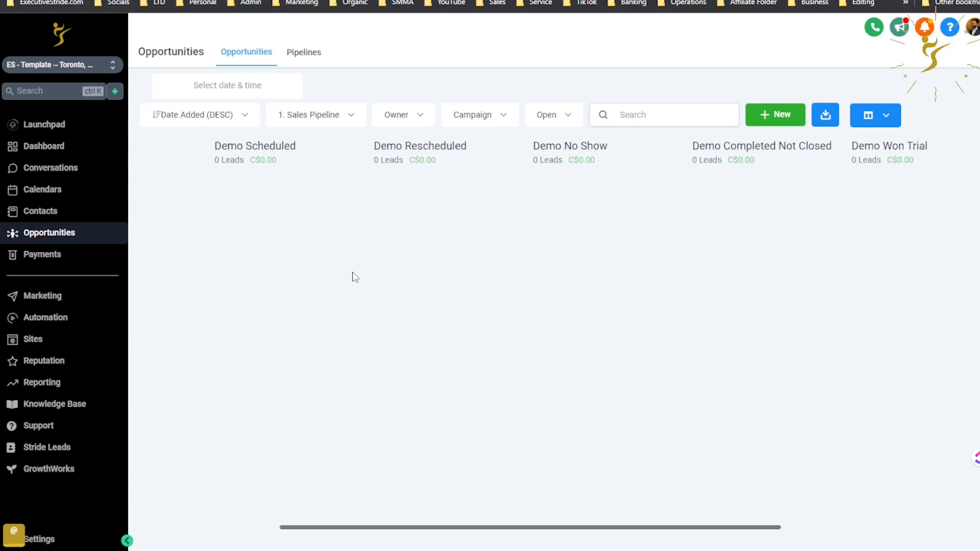
{"action": "scroll", "coordinate": [355, 276], "scroll_direction": "left", "scroll_amount": 1}
{"action": "scroll", "coordinate": [355, 276], "scroll_direction": "right", "scroll_amount": 1}
{"action": "scroll", "coordinate": [356, 276], "scroll_direction": "left", "scroll_amount": 5}
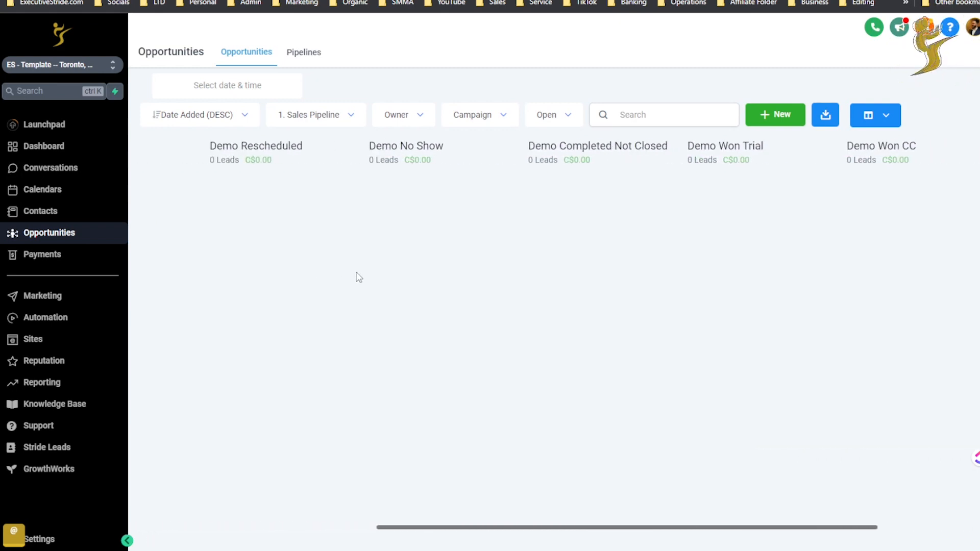
Show the list of available pipelines, and review the Sales Pipeline's stages from Lost and Churned onward
{"action": "left_click", "coordinate": [332, 112]}
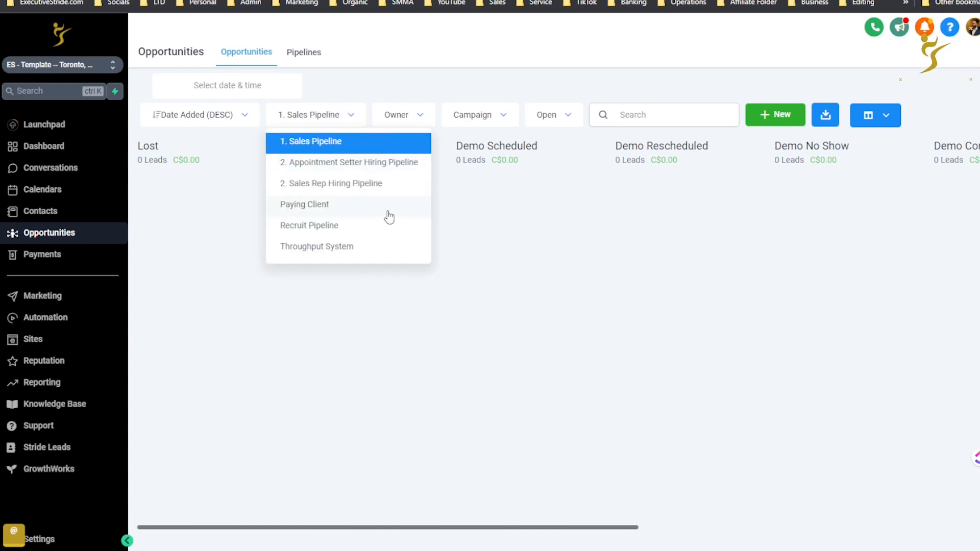
{"action": "scroll", "coordinate": [464, 247], "scroll_direction": "right", "scroll_amount": 4}
{"action": "scroll", "coordinate": [511, 291], "scroll_direction": "left", "scroll_amount": 2}
{"action": "scroll", "coordinate": [555, 301], "scroll_direction": "right", "scroll_amount": 5}
{"action": "scroll", "coordinate": [542, 324], "scroll_direction": "left", "scroll_amount": 6}
{"action": "scroll", "coordinate": [439, 307], "scroll_direction": "right", "scroll_amount": 6}
{"action": "scroll", "coordinate": [439, 307], "scroll_direction": "left", "scroll_amount": 6}
{"action": "scroll", "coordinate": [439, 306], "scroll_direction": "left", "scroll_amount": 2}
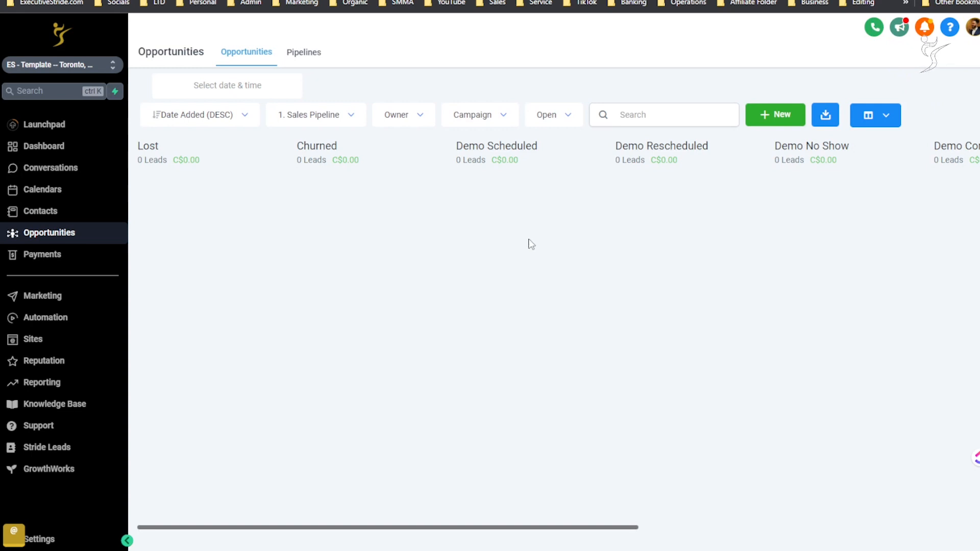
Compare the demo stages along the board and highlight part of the Demo Completed Not Closed heading
{"action": "scroll", "coordinate": [192, 325], "scroll_direction": "right", "scroll_amount": 3}
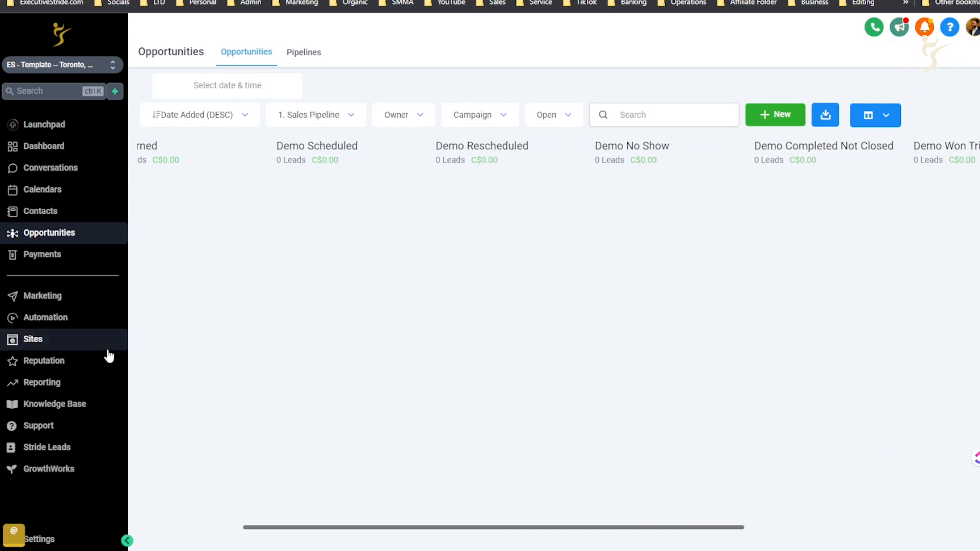
{"action": "scroll", "coordinate": [524, 402], "scroll_direction": "right", "scroll_amount": 6}
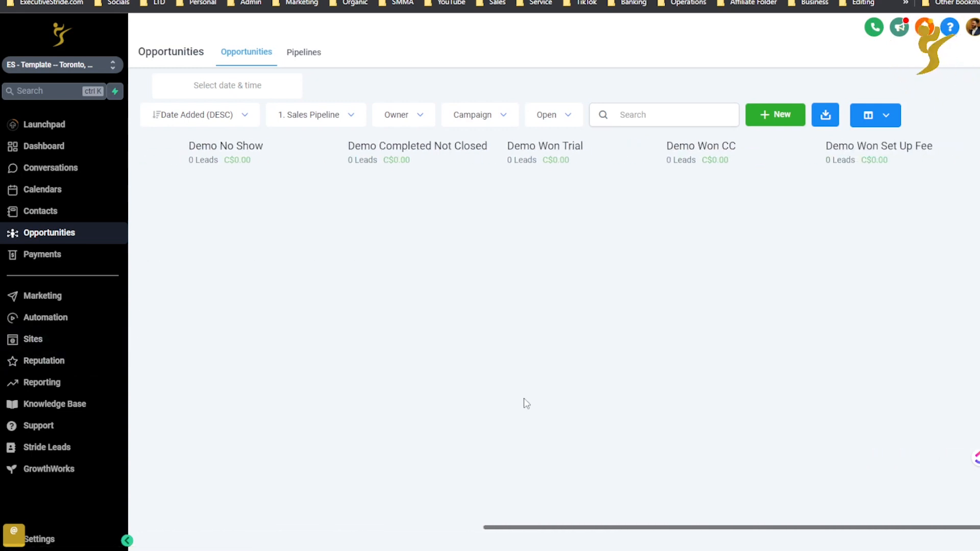
{"action": "scroll", "coordinate": [500, 400], "scroll_direction": "left", "scroll_amount": 8}
{"action": "scroll", "coordinate": [475, 399], "scroll_direction": "right", "scroll_amount": 3}
{"action": "scroll", "coordinate": [476, 393], "scroll_direction": "right", "scroll_amount": 3}
{"action": "scroll", "coordinate": [383, 361], "scroll_direction": "left", "scroll_amount": 5}
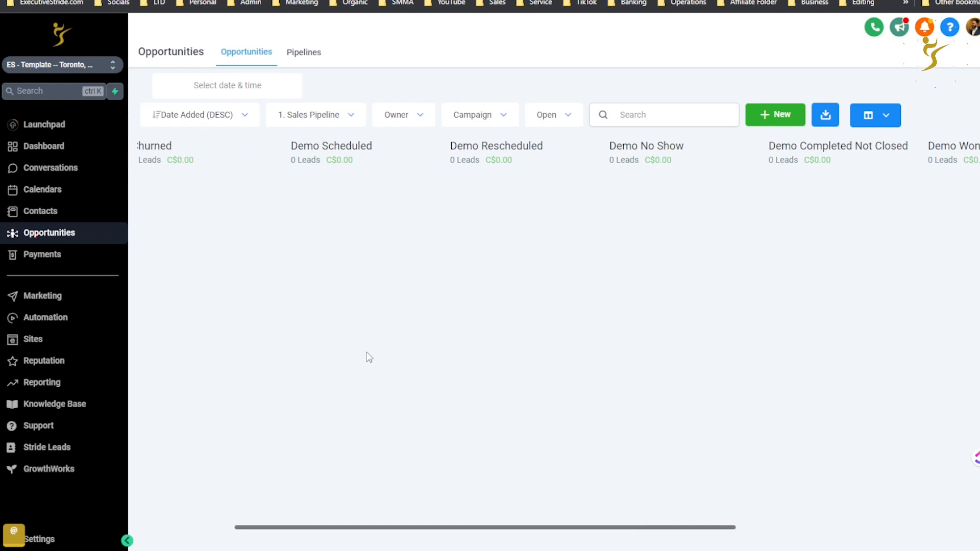
{"action": "scroll", "coordinate": [519, 263], "scroll_direction": "right", "scroll_amount": 2}
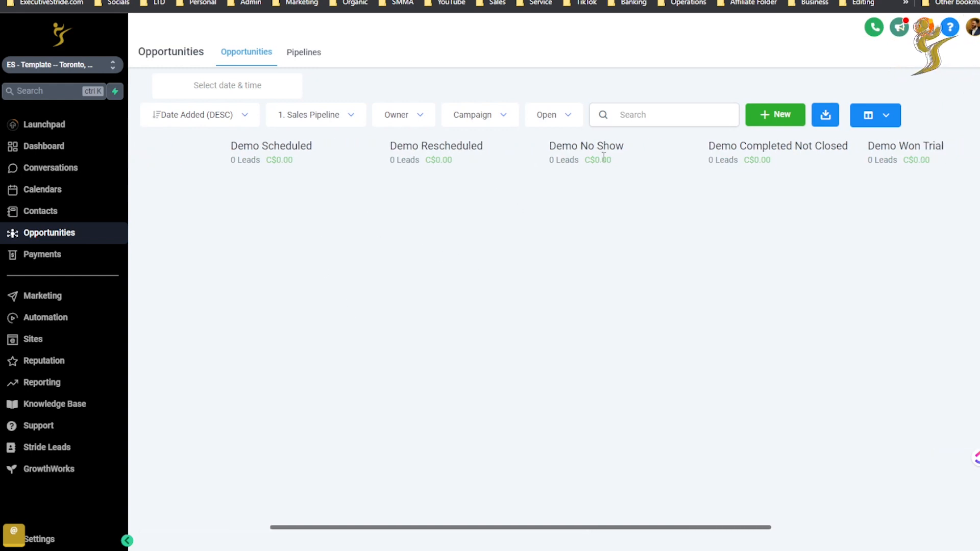
{"action": "scroll", "coordinate": [608, 166], "scroll_direction": "right", "scroll_amount": 6}
{"action": "left_click_drag", "start_coordinate": [583, 148], "coordinate": [631, 146]}
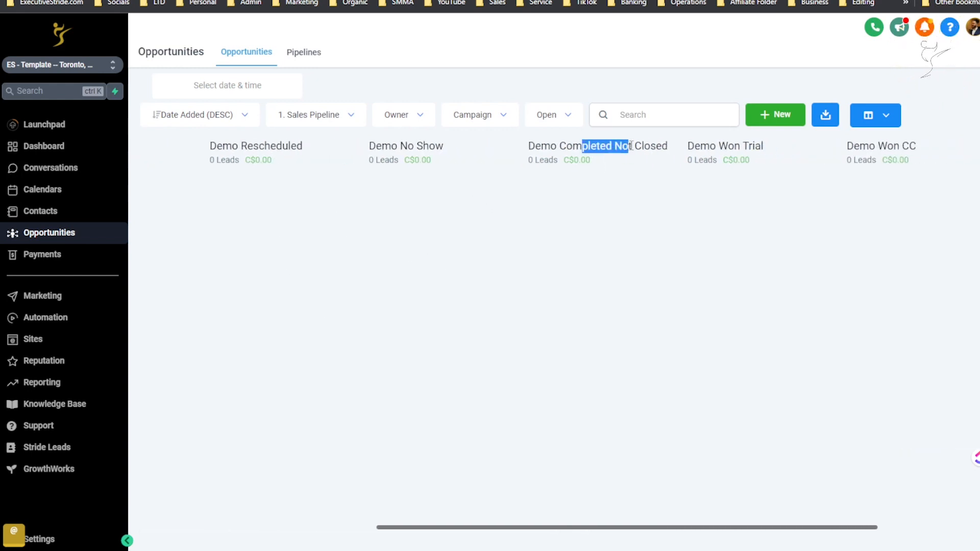
{"action": "left_click", "coordinate": [592, 148]}
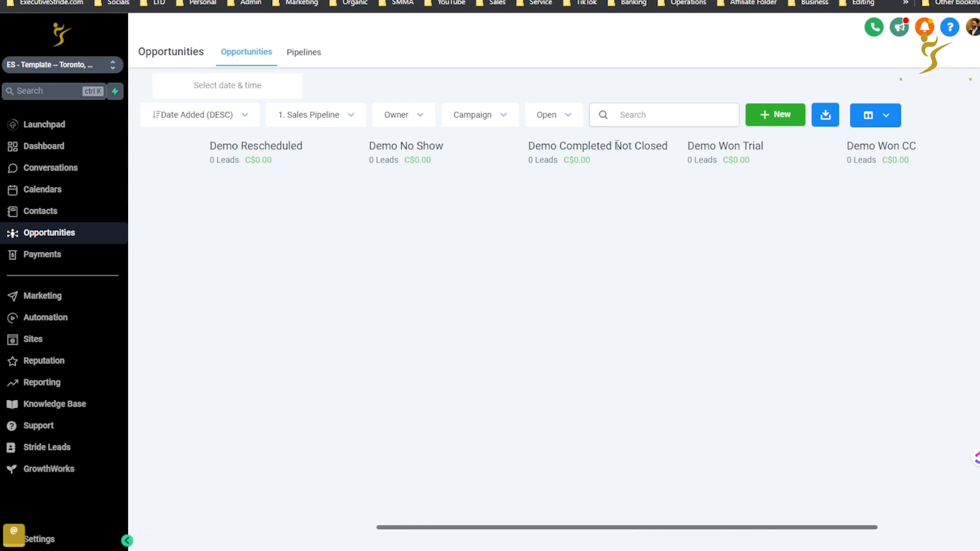
Highlight the lead count and value under Demo Completed Not Closed, and the adjacent Demo Won Trial stage
{"action": "scroll", "coordinate": [568, 194], "scroll_direction": "right", "scroll_amount": 4}
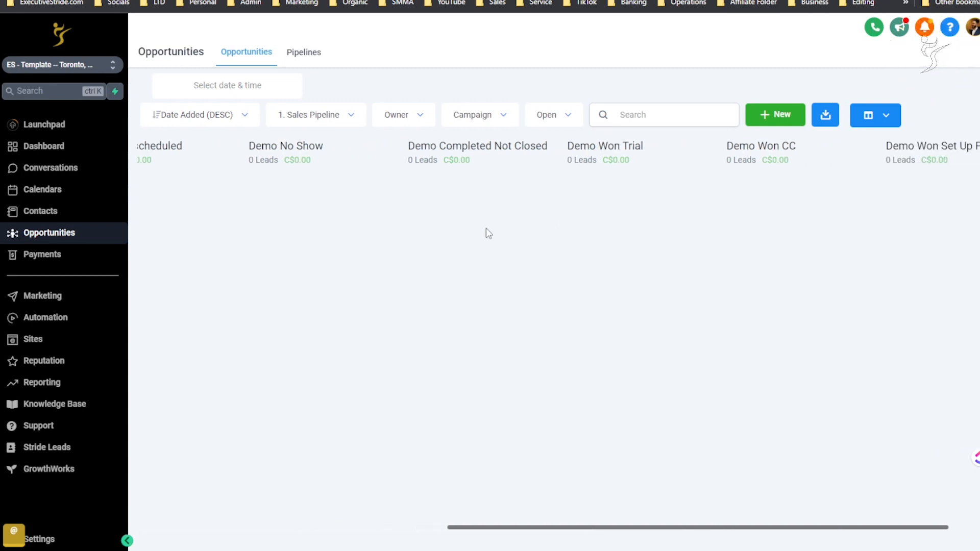
{"action": "scroll", "coordinate": [466, 240], "scroll_direction": "right", "scroll_amount": 2}
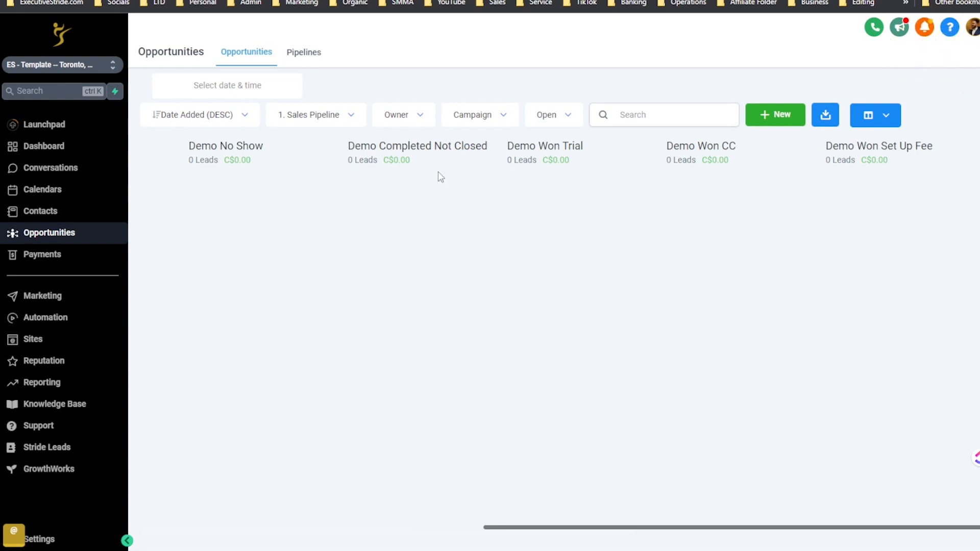
{"action": "left_click_drag", "start_coordinate": [360, 162], "coordinate": [385, 185]}
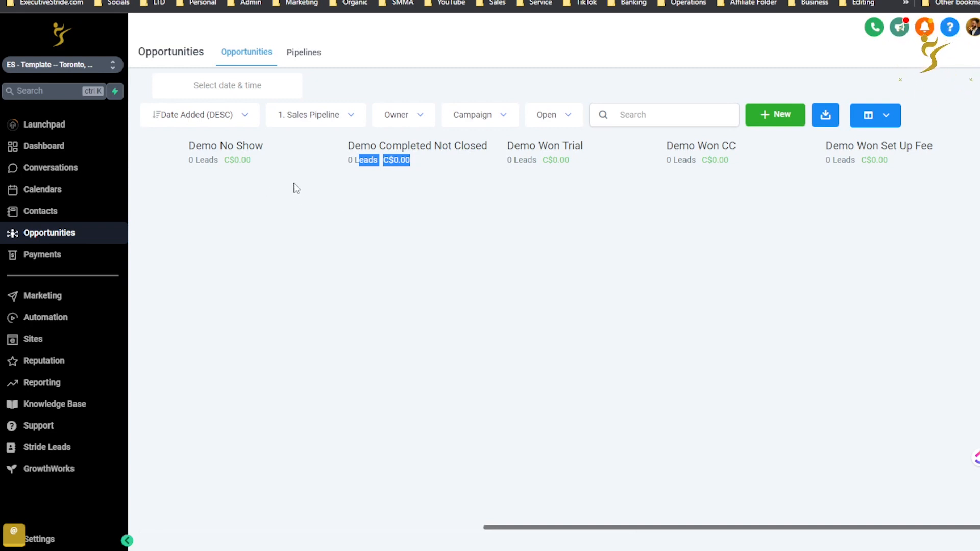
{"action": "left_click_drag", "start_coordinate": [547, 146], "coordinate": [595, 162]}
{"action": "left_click", "coordinate": [608, 164]}
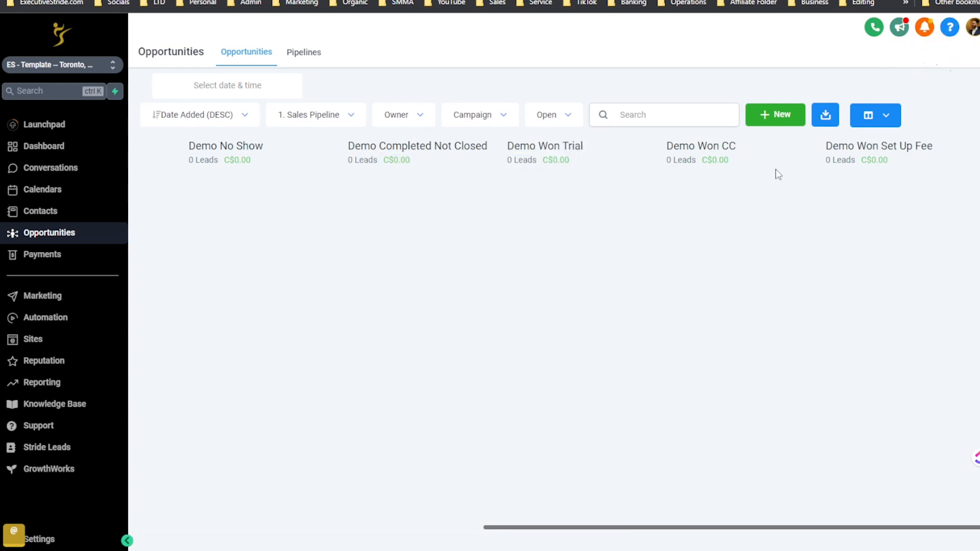
Highlight the Demo Won Trial, Demo Won CC and Demo Won Set Up Fee columns together
{"action": "triple_click", "coordinate": [830, 152]}
{"action": "left_click_drag", "start_coordinate": [504, 173], "coordinate": [853, 196]}
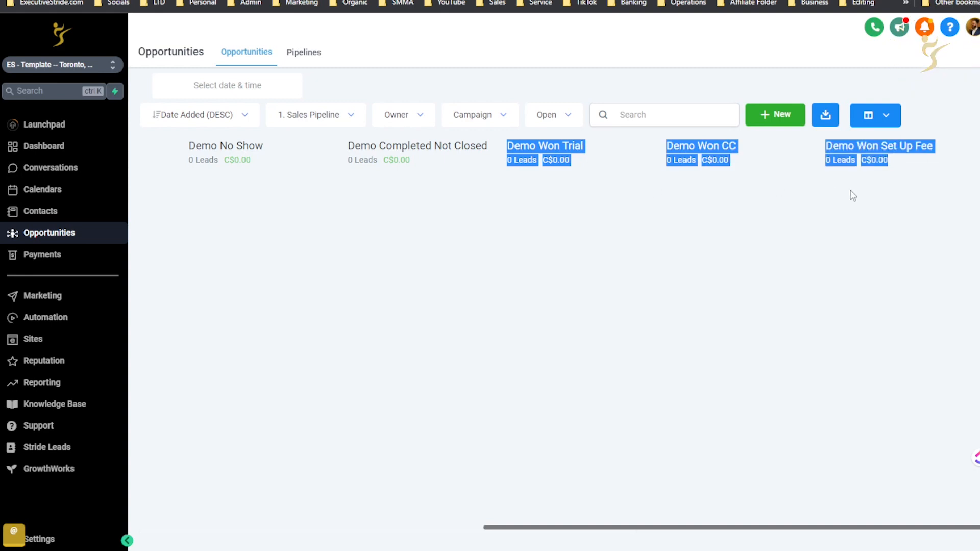
{"action": "left_click", "coordinate": [870, 197]}
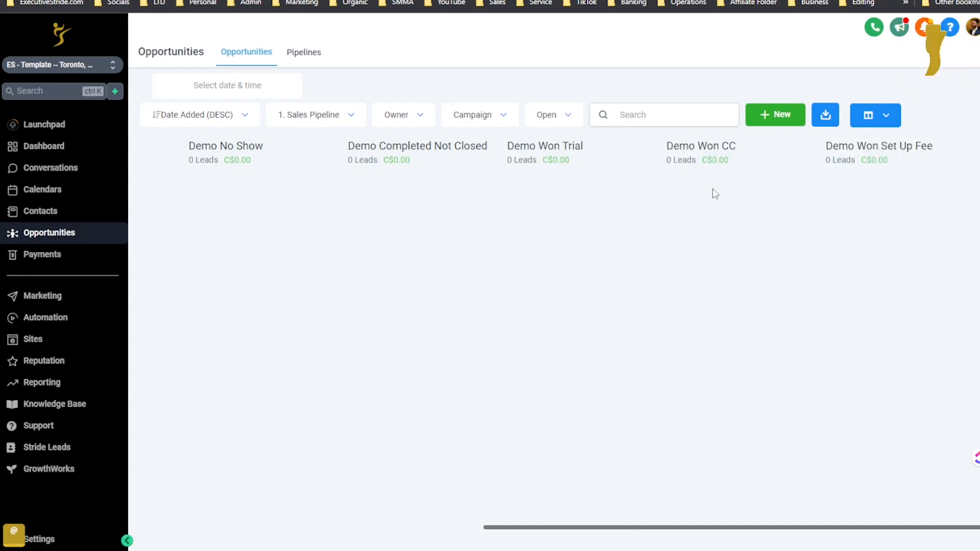
Look over the pipeline choices without switching, and examine the whole Sales Pipeline board from Lost to Demo Won Set Up Fee
{"action": "left_click", "coordinate": [349, 122]}
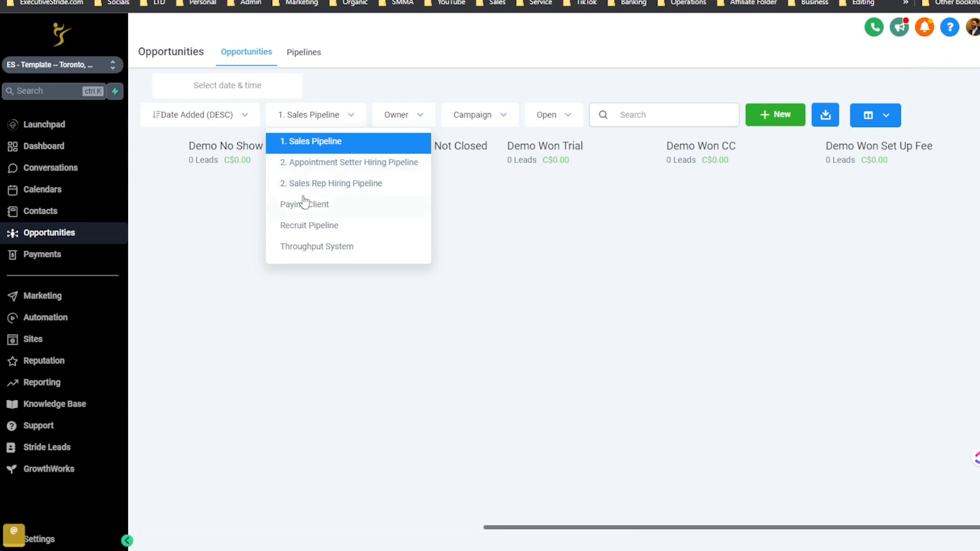
{"action": "left_click", "coordinate": [486, 238]}
{"action": "scroll", "coordinate": [532, 257], "scroll_direction": "left", "scroll_amount": 10}
{"action": "scroll", "coordinate": [403, 350], "scroll_direction": "right", "scroll_amount": 4}
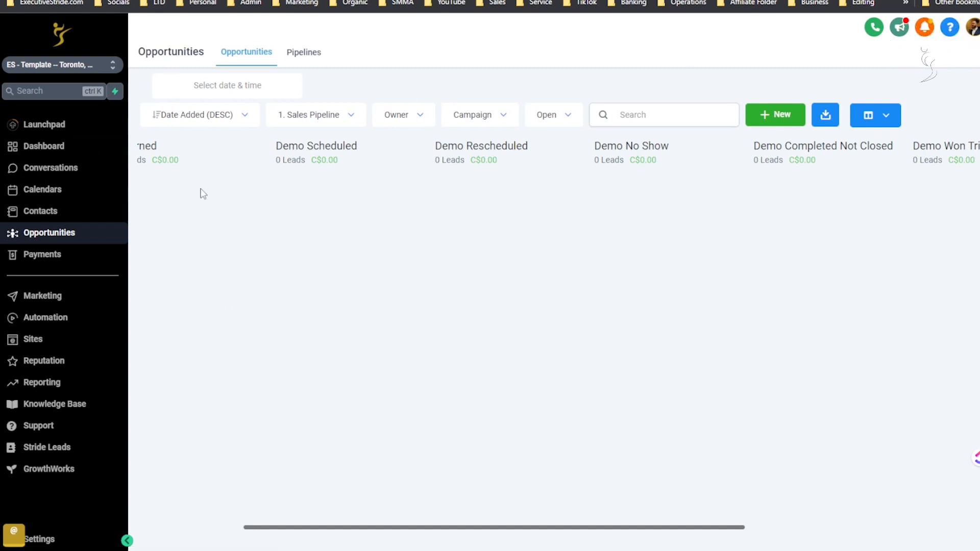
{"action": "scroll", "coordinate": [438, 402], "scroll_direction": "right", "scroll_amount": 8}
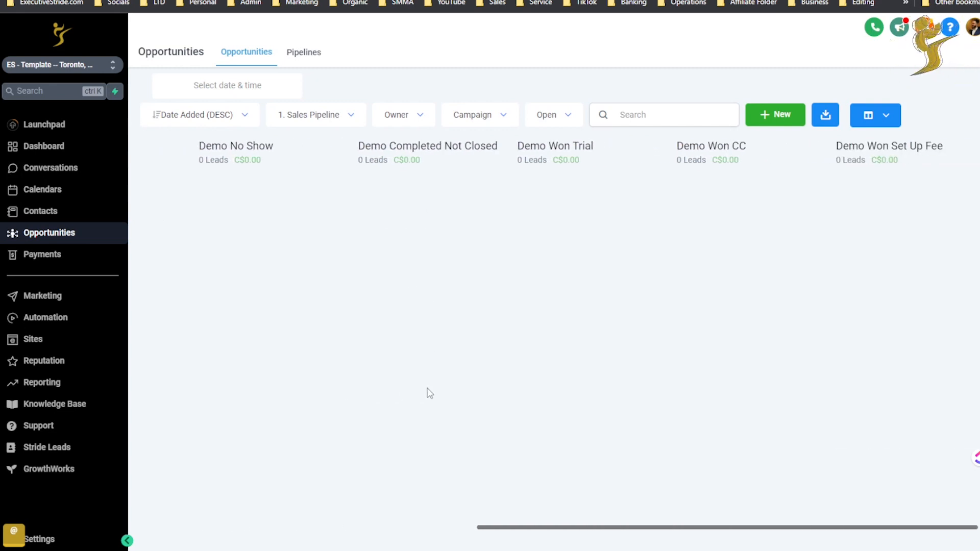
{"action": "scroll", "coordinate": [429, 395], "scroll_direction": "left", "scroll_amount": 8}
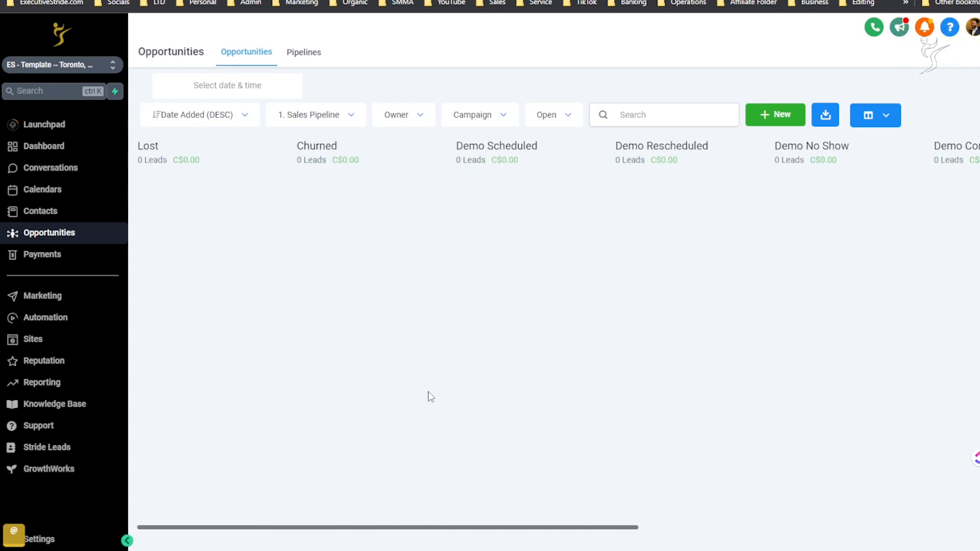
{"action": "scroll", "coordinate": [431, 397], "scroll_direction": "right", "scroll_amount": 5}
{"action": "scroll", "coordinate": [421, 394], "scroll_direction": "left", "scroll_amount": 4}
{"action": "scroll", "coordinate": [356, 388], "scroll_direction": "left", "scroll_amount": 3}
{"action": "scroll", "coordinate": [350, 391], "scroll_direction": "right", "scroll_amount": 5}
{"action": "scroll", "coordinate": [337, 387], "scroll_direction": "left", "scroll_amount": 5}
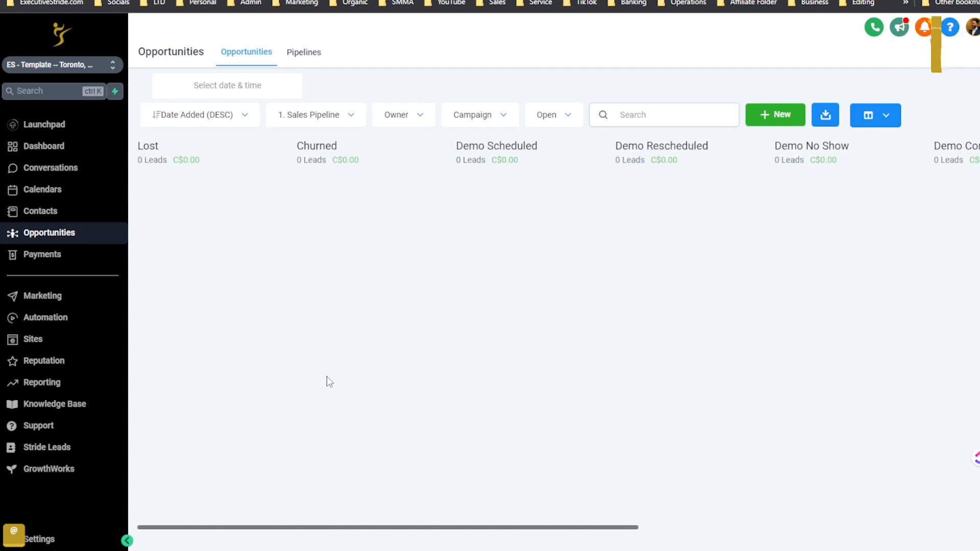
View the Marketing section's Social Planner, and open the Automation section's workflows
{"action": "left_click", "coordinate": [94, 303]}
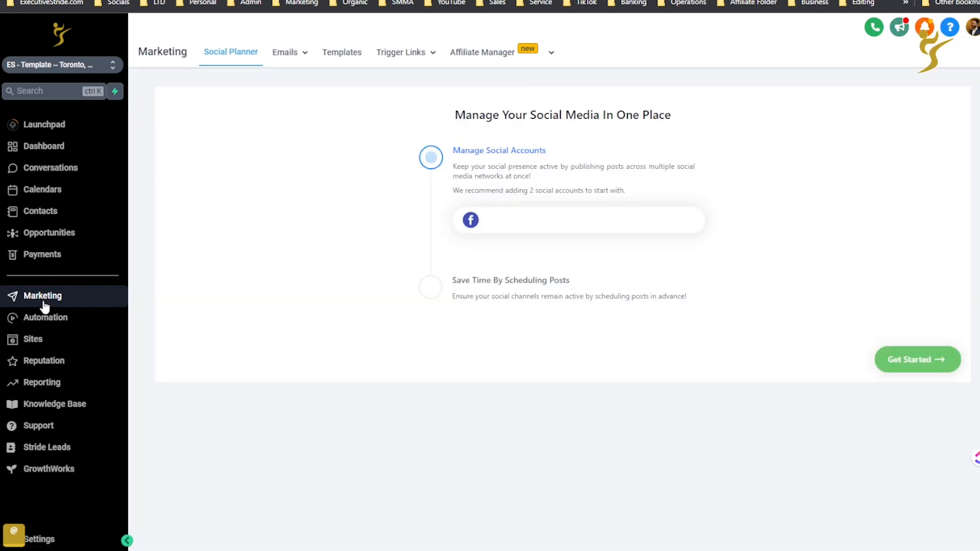
{"action": "left_click", "coordinate": [45, 318]}
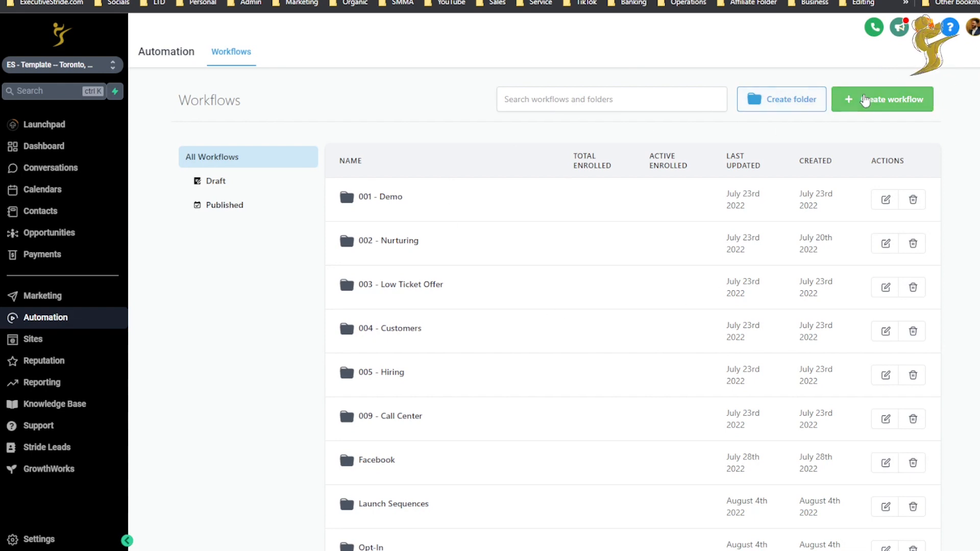
Start creating a workflow and browse the template list from Import from a campaign to the No-Show Template recipe
{"action": "left_click", "coordinate": [863, 99]}
{"action": "scroll", "coordinate": [434, 180], "scroll_direction": "down", "scroll_amount": 10}
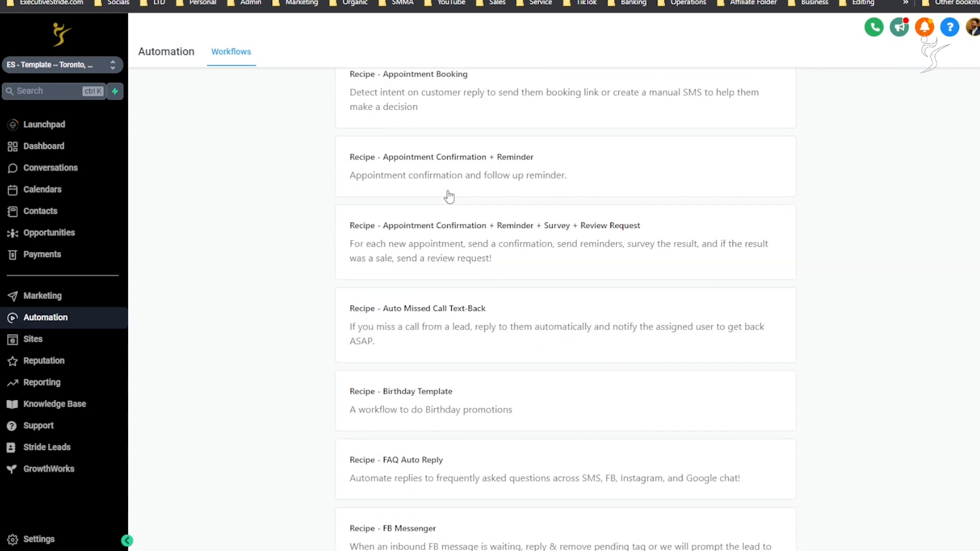
{"action": "scroll", "coordinate": [493, 188], "scroll_direction": "down", "scroll_amount": 7}
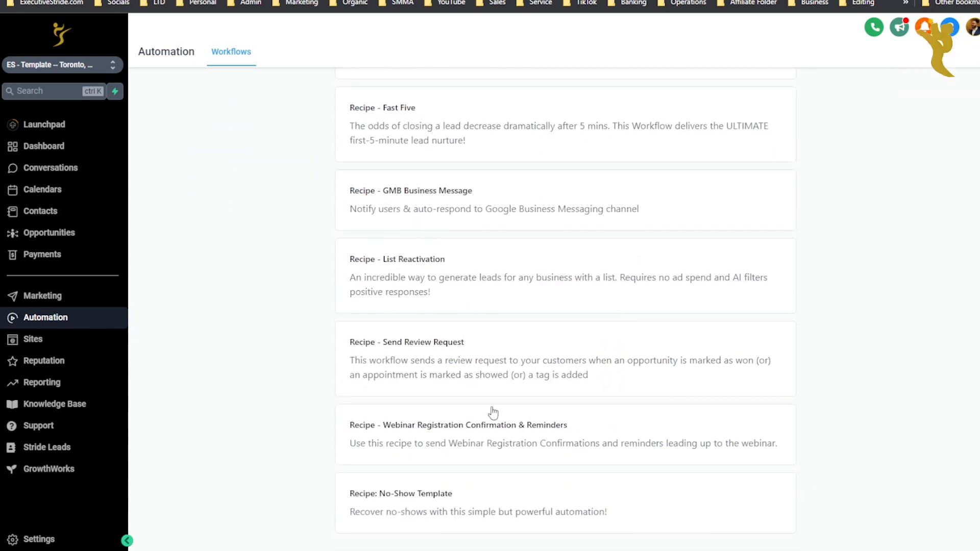
{"action": "scroll", "coordinate": [499, 428], "scroll_direction": "up", "scroll_amount": 18}
{"action": "scroll", "coordinate": [534, 323], "scroll_direction": "down", "scroll_amount": 2}
{"action": "scroll", "coordinate": [520, 321], "scroll_direction": "up", "scroll_amount": 2}
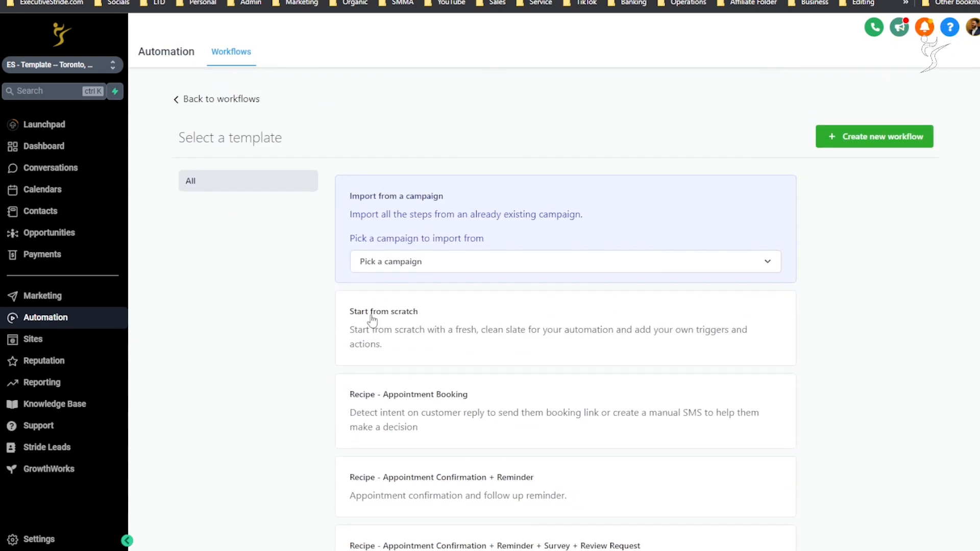
Examine the Appointment Booking recipe and highlight the beginning of its description
{"action": "scroll", "coordinate": [516, 373], "scroll_direction": "down", "scroll_amount": 2}
{"action": "scroll", "coordinate": [439, 257], "scroll_direction": "down", "scroll_amount": 1}
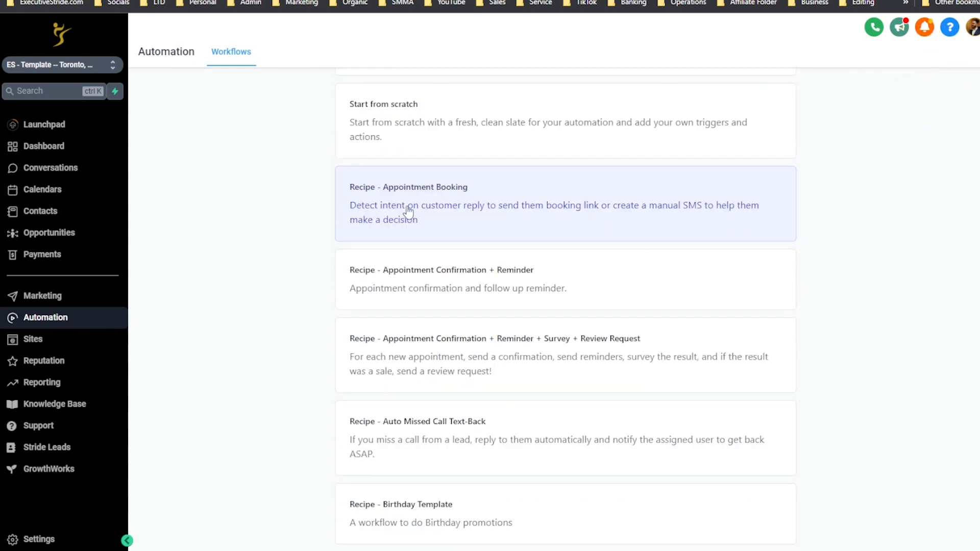
{"action": "left_click_drag", "start_coordinate": [432, 207], "coordinate": [350, 206]}
{"action": "scroll", "coordinate": [596, 230], "scroll_direction": "up", "scroll_amount": 3}
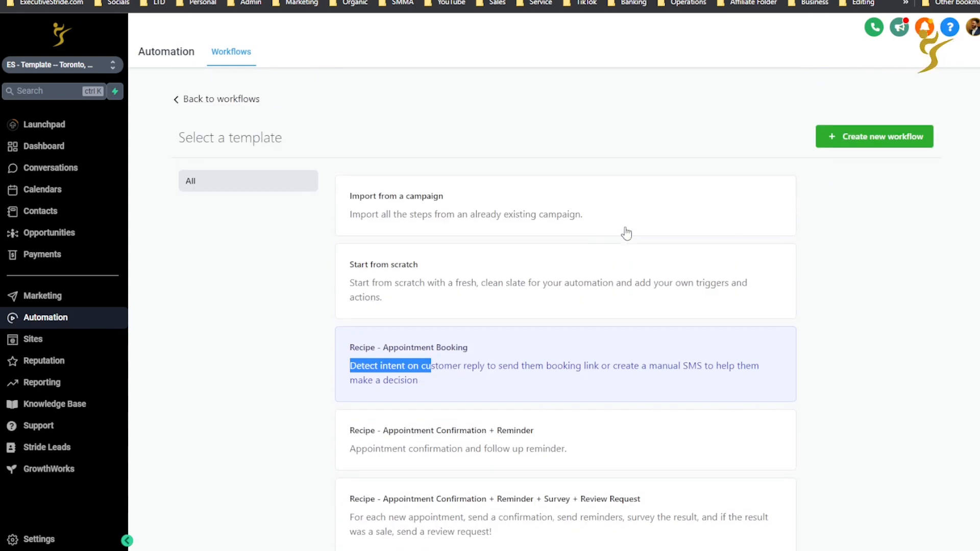
Create a new workflow from the Appointment Booking recipe and look over its sequence of actions
{"action": "left_click", "coordinate": [609, 362]}
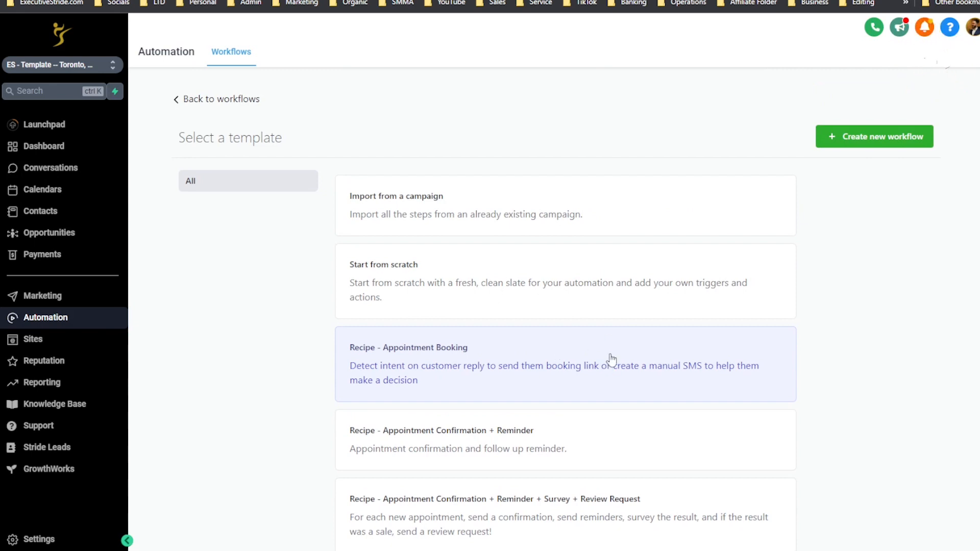
{"action": "left_click", "coordinate": [868, 137]}
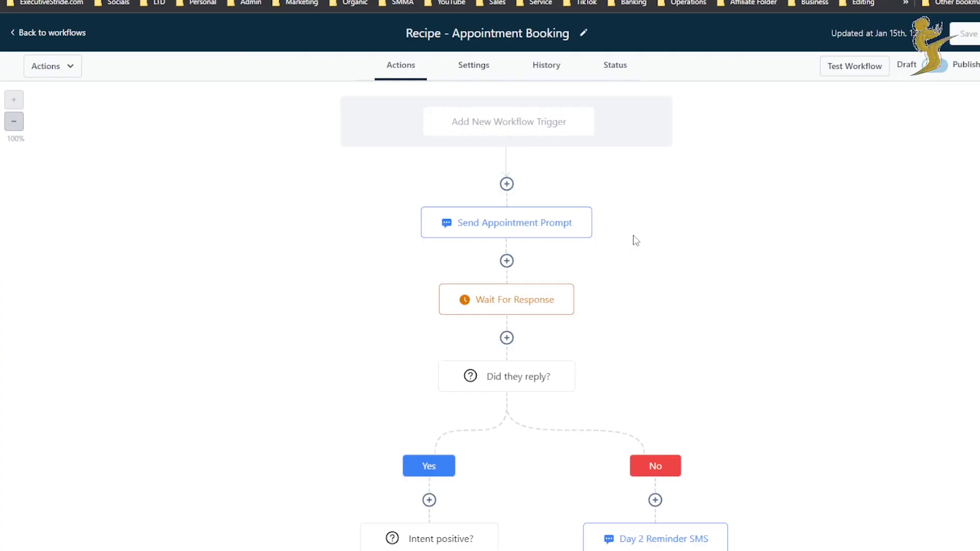
{"action": "scroll", "coordinate": [619, 233], "scroll_direction": "down", "scroll_amount": 5}
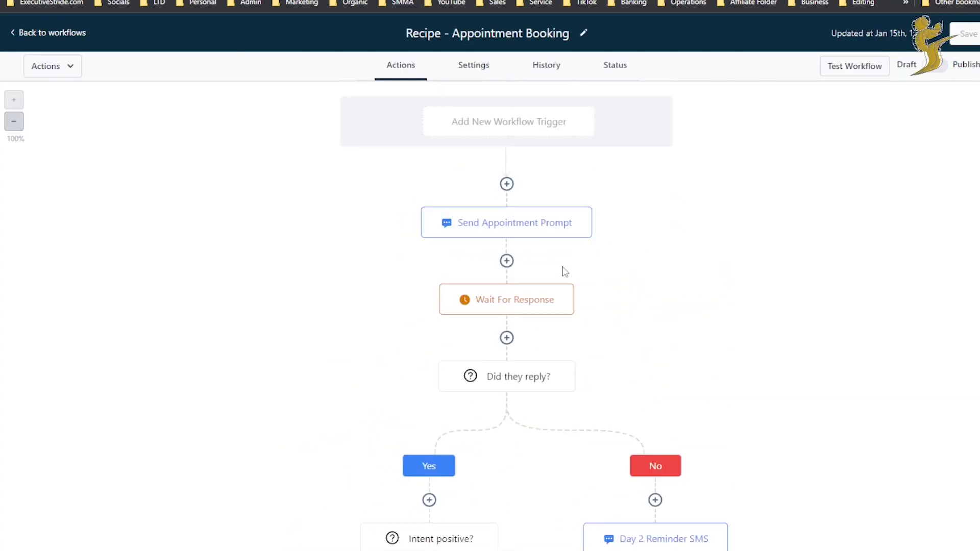
{"action": "scroll", "coordinate": [565, 271], "scroll_direction": "down", "scroll_amount": 1}
{"action": "scroll", "coordinate": [561, 270], "scroll_direction": "up", "scroll_amount": 1}
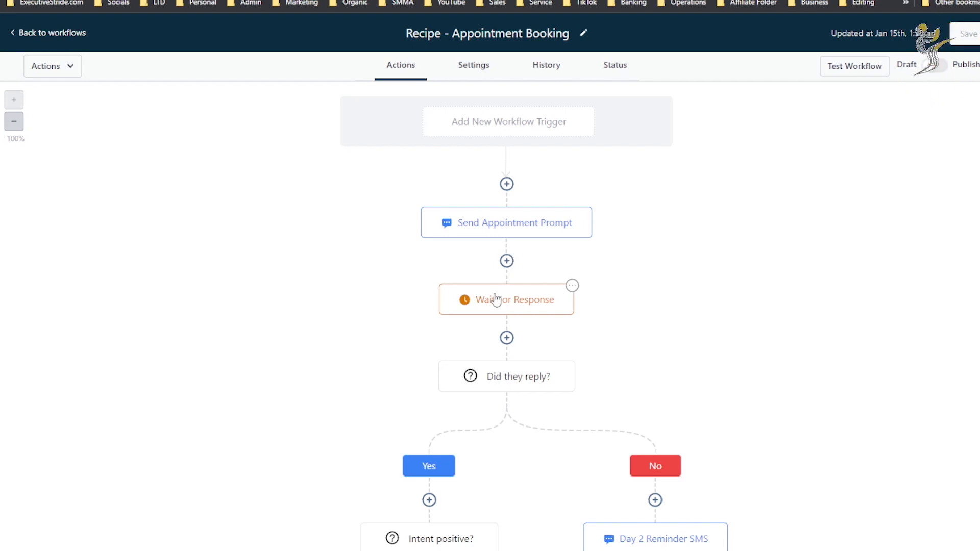
Look through the available workflow trigger types and close the list without choosing one
{"action": "left_click", "coordinate": [481, 134]}
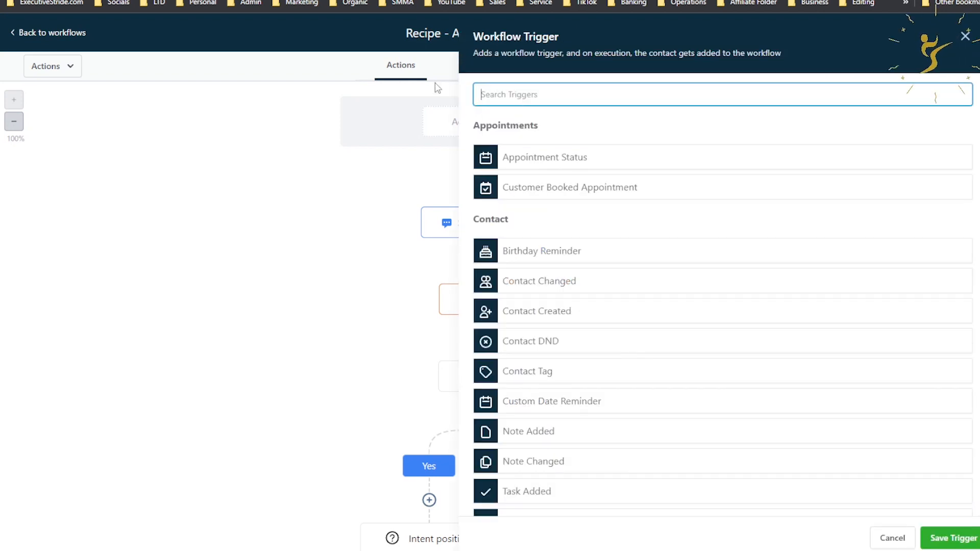
{"action": "scroll", "coordinate": [676, 221], "scroll_direction": "down", "scroll_amount": 2}
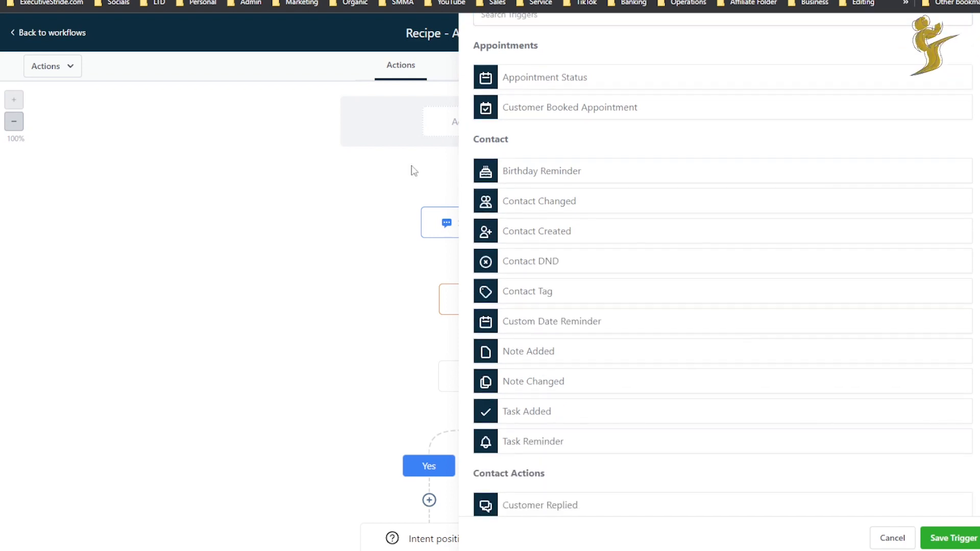
{"action": "scroll", "coordinate": [412, 169], "scroll_direction": "down", "scroll_amount": 2}
{"action": "scroll", "coordinate": [961, 55], "scroll_direction": "up", "scroll_amount": 2}
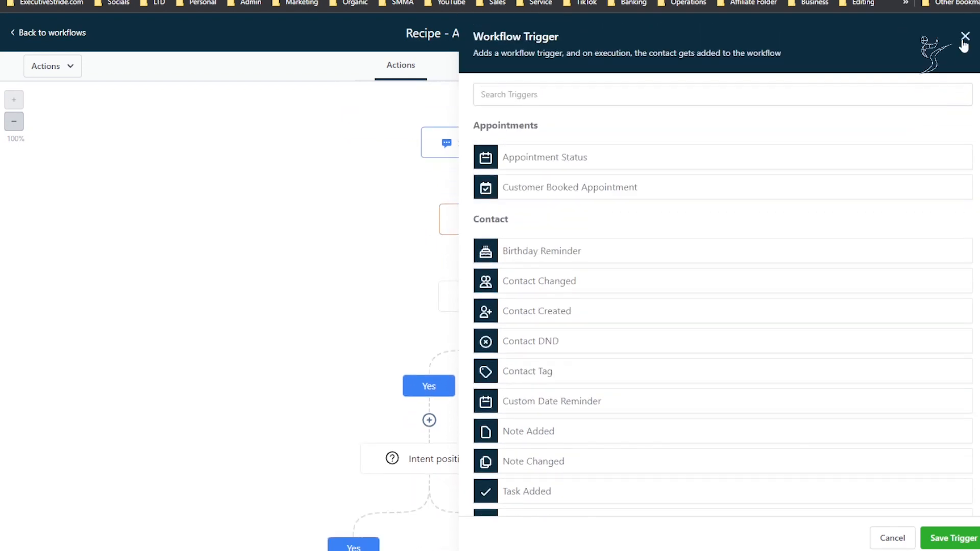
{"action": "left_click", "coordinate": [963, 41]}
{"action": "scroll", "coordinate": [561, 186], "scroll_direction": "up", "scroll_amount": 2}
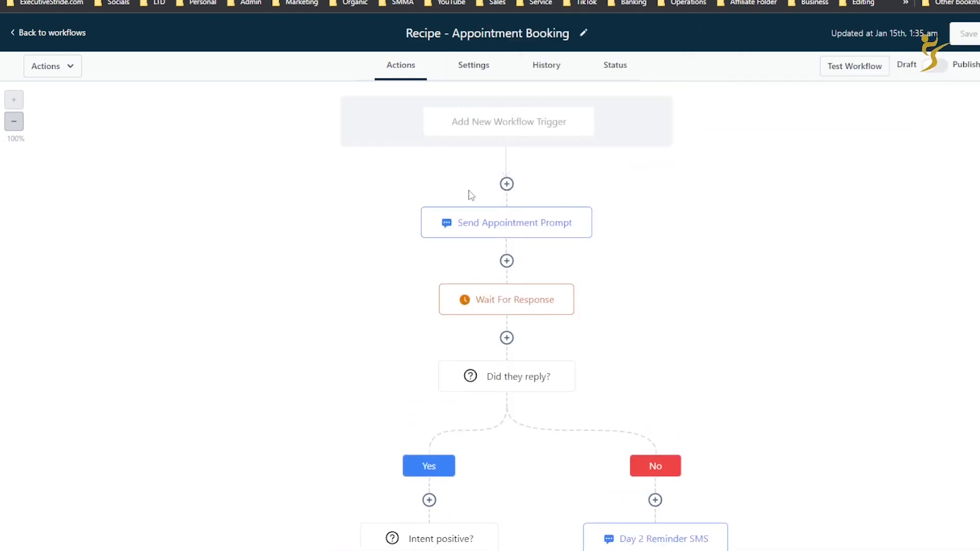
View the message settings of the Send Appointment Prompt SMS action and close them unchanged
{"action": "left_click", "coordinate": [488, 234]}
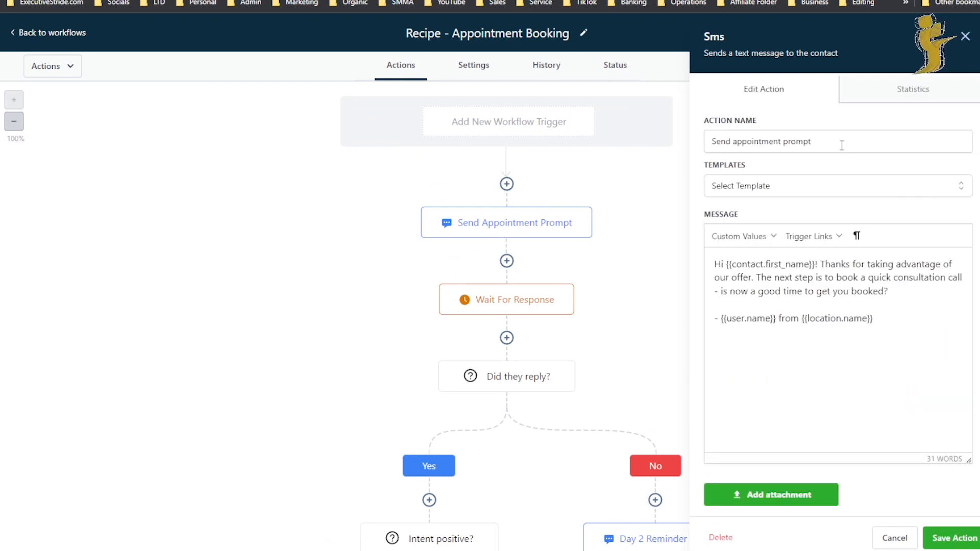
{"action": "scroll", "coordinate": [913, 122], "scroll_direction": "down", "scroll_amount": 1}
{"action": "scroll", "coordinate": [955, 76], "scroll_direction": "up", "scroll_amount": 1}
{"action": "left_click", "coordinate": [964, 36]}
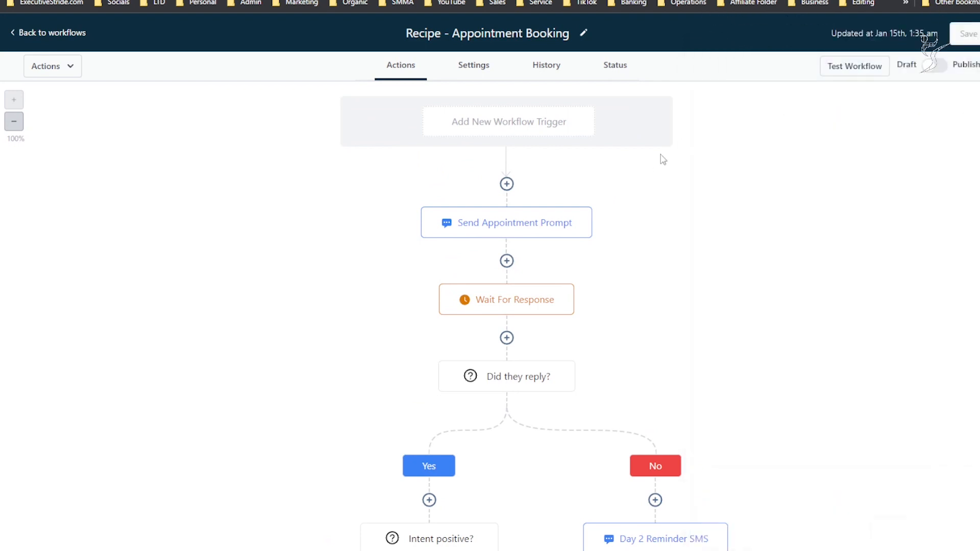
Delete only the Send Appointment Prompt action from the workflow
{"action": "left_click", "coordinate": [590, 209]}
{"action": "mouse_move", "coordinate": [633, 314]}
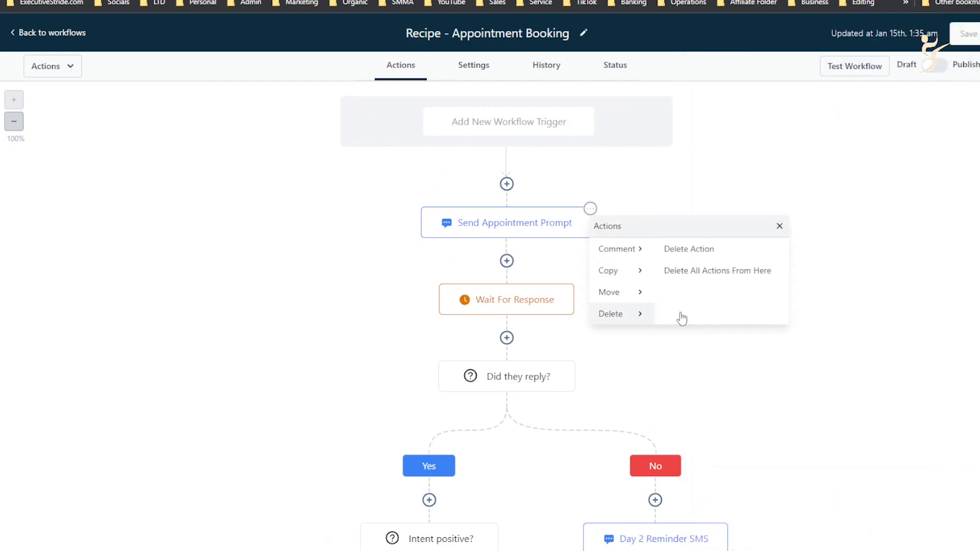
{"action": "left_click", "coordinate": [684, 249]}
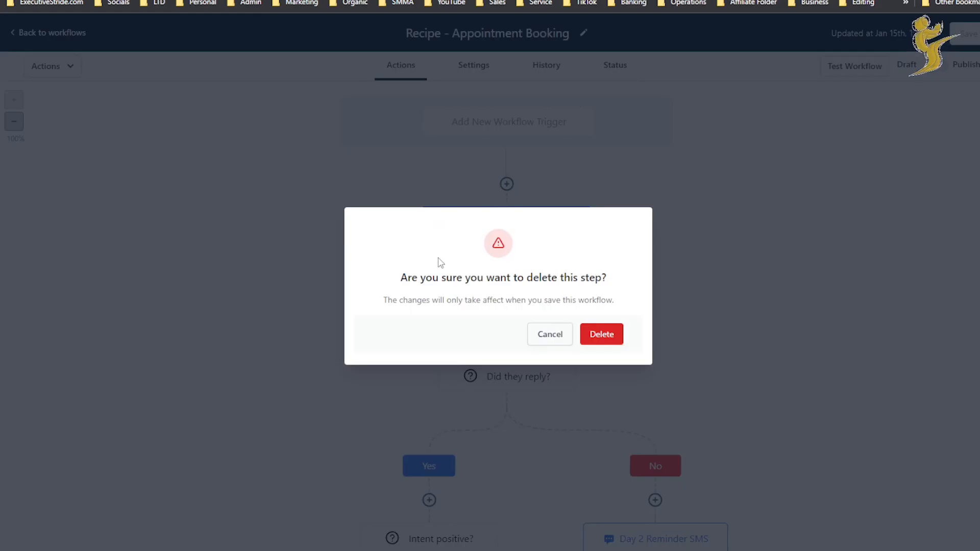
{"action": "left_click", "coordinate": [595, 335]}
Delete all actions from Wait For Response onward to empty the workflow
{"action": "left_click", "coordinate": [572, 209]}
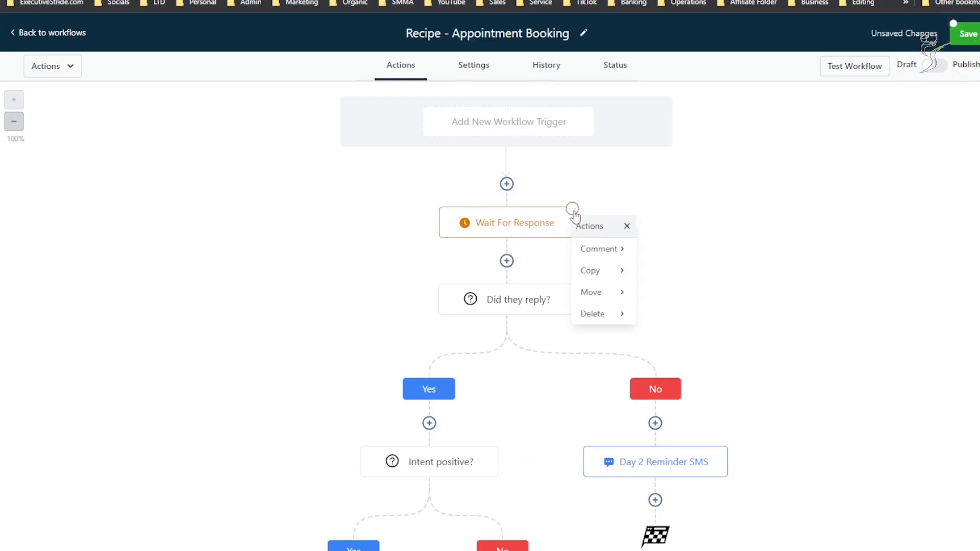
{"action": "mouse_move", "coordinate": [601, 313]}
{"action": "scroll", "coordinate": [735, 271], "scroll_direction": "down", "scroll_amount": 3}
{"action": "left_click", "coordinate": [553, 339]}
{"action": "scroll", "coordinate": [568, 256], "scroll_direction": "up", "scroll_amount": 4}
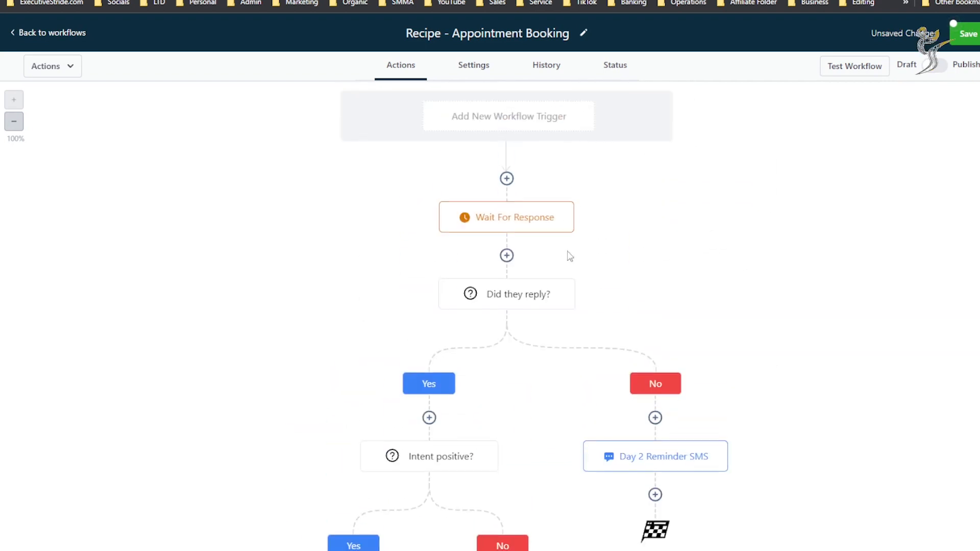
{"action": "left_click", "coordinate": [572, 209]}
{"action": "mouse_move", "coordinate": [615, 314]}
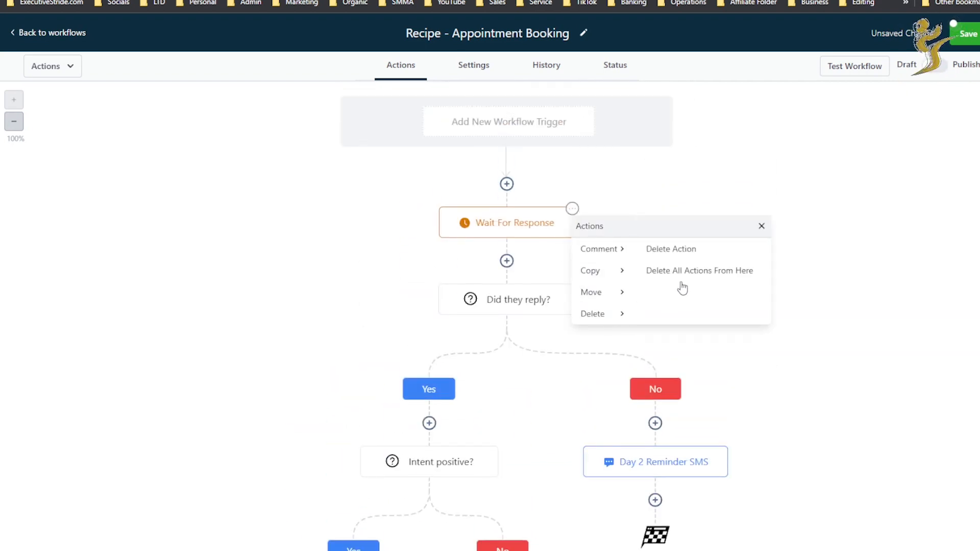
{"action": "left_click", "coordinate": [682, 273]}
{"action": "left_click", "coordinate": [602, 346]}
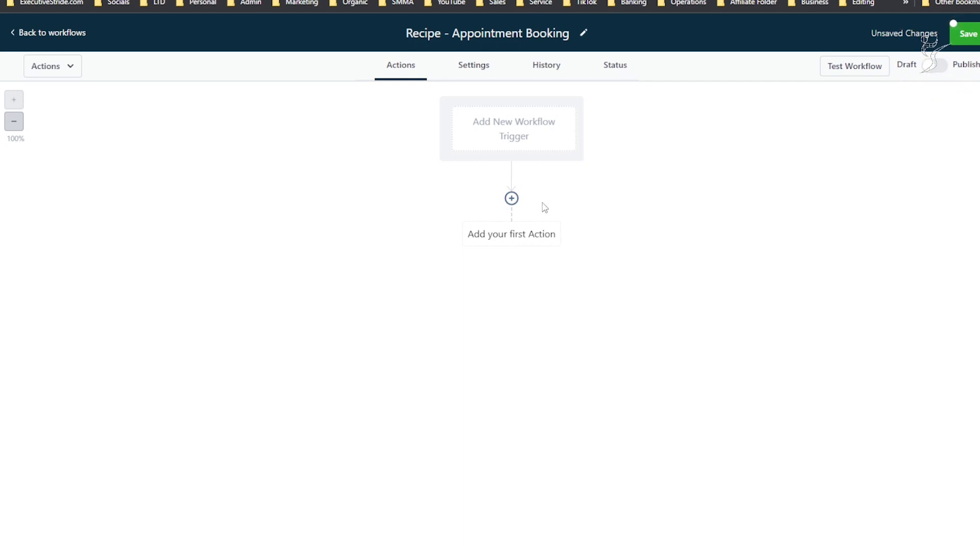
Browse the workflow triggers and examine the Appointment Status trigger's event type options, closing without saving
{"action": "left_click", "coordinate": [526, 148]}
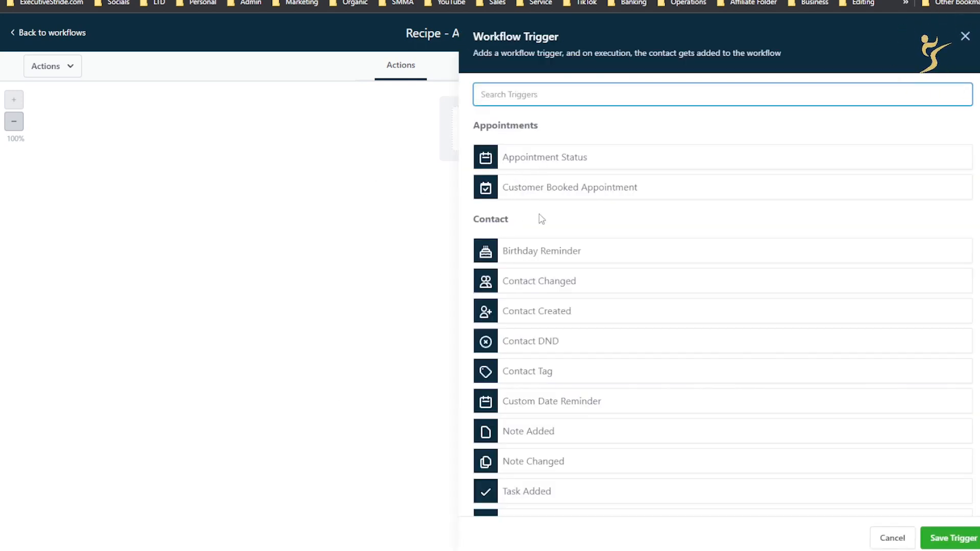
{"action": "scroll", "coordinate": [597, 296], "scroll_direction": "down", "scroll_amount": 7}
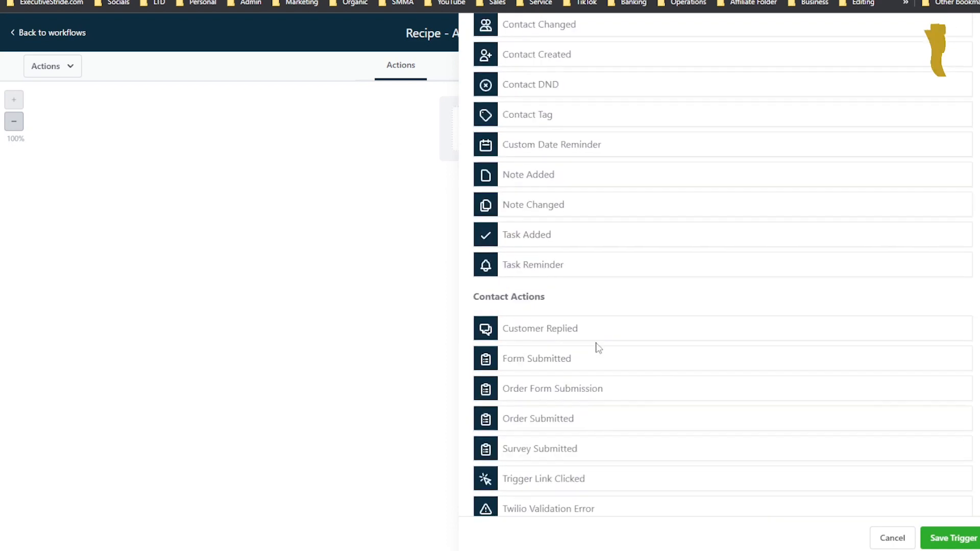
{"action": "scroll", "coordinate": [582, 245], "scroll_direction": "up", "scroll_amount": 7}
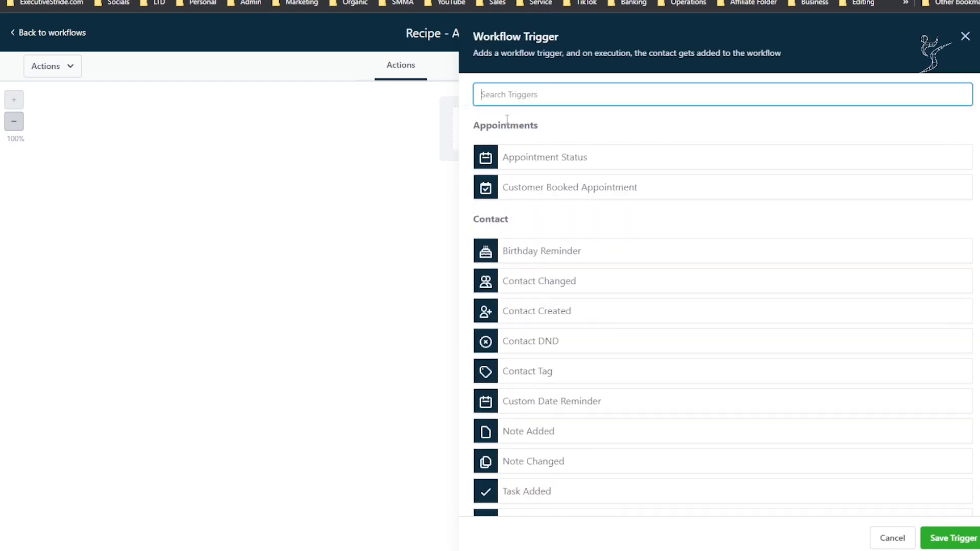
{"action": "left_click_drag", "start_coordinate": [500, 125], "coordinate": [638, 137]}
{"action": "left_click", "coordinate": [555, 166]}
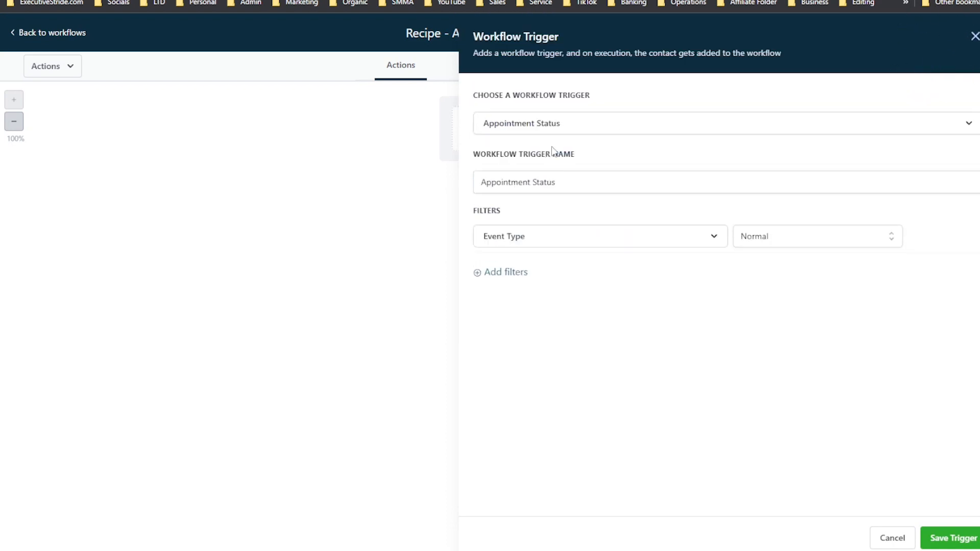
{"action": "left_click", "coordinate": [762, 237]}
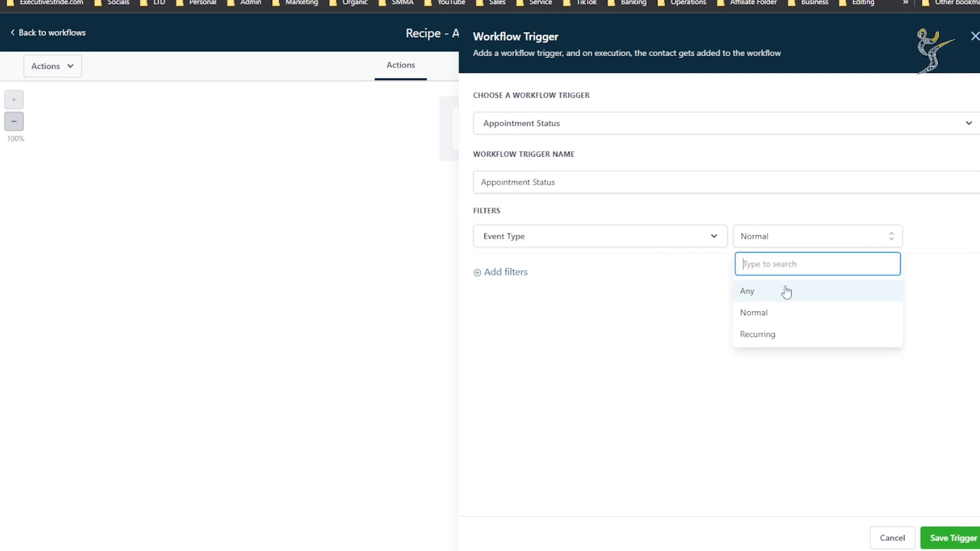
{"action": "left_click", "coordinate": [602, 180]}
{"action": "left_click", "coordinate": [975, 36]}
Add a Customer Booked Appointment trigger filtered by In Calendar Group set to Sales Team, and save it
{"action": "left_click", "coordinate": [458, 133]}
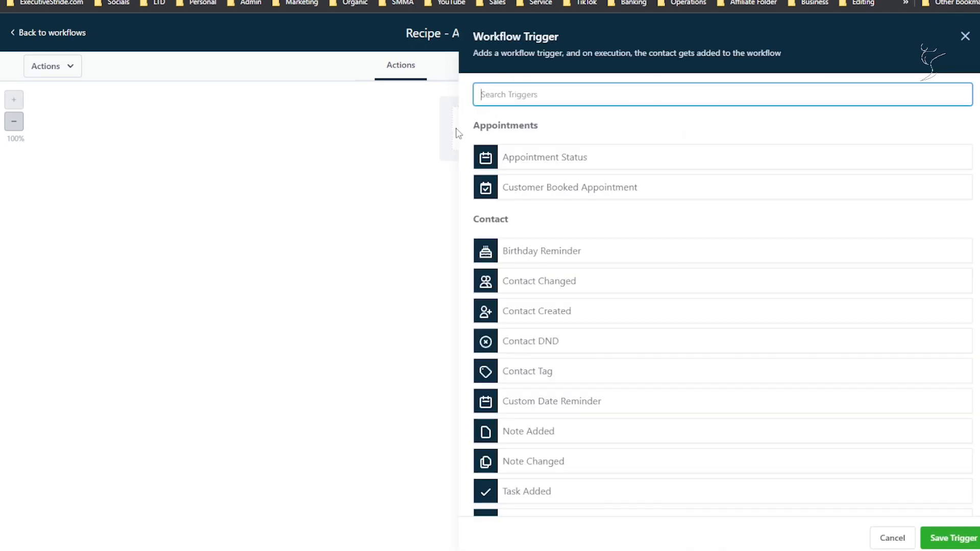
{"action": "left_click", "coordinate": [598, 194]}
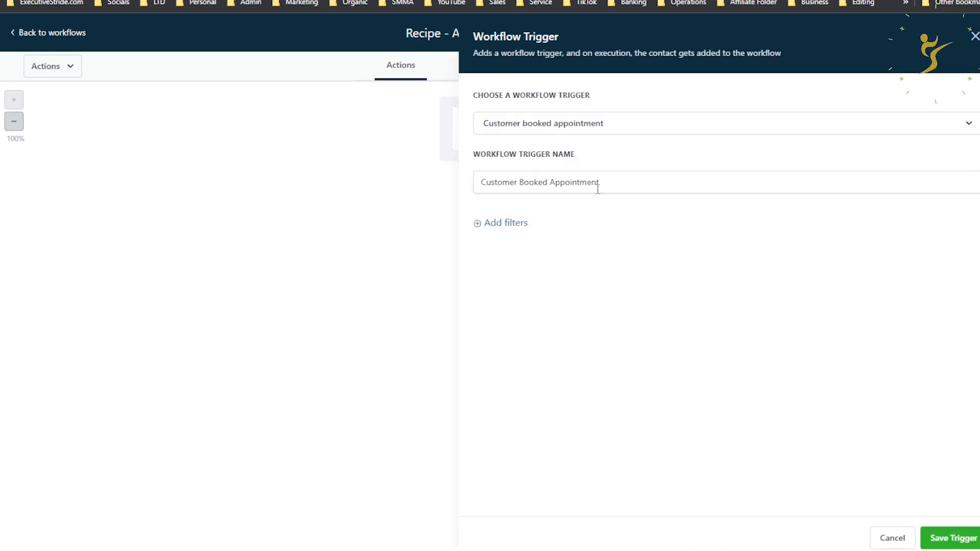
{"action": "left_click", "coordinate": [535, 223]}
{"action": "left_click", "coordinate": [535, 240]}
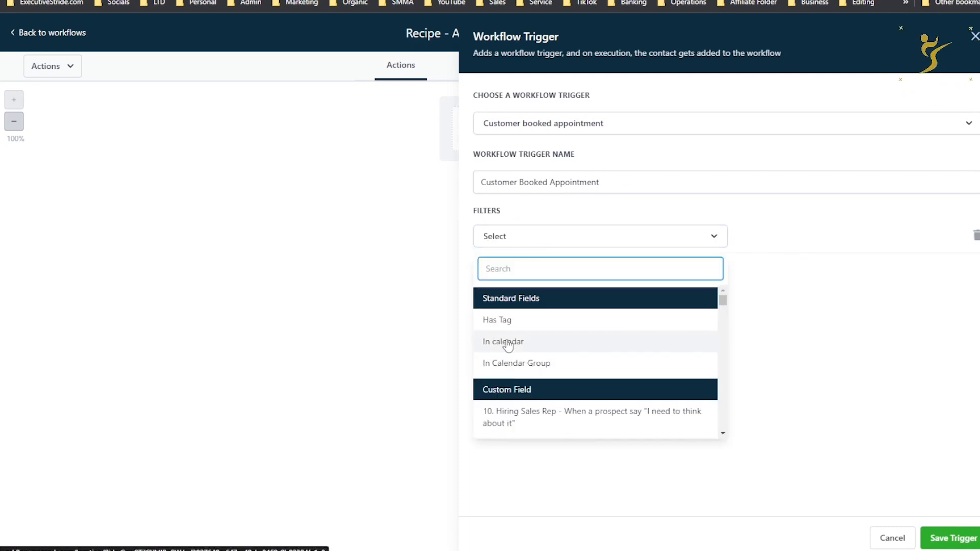
{"action": "scroll", "coordinate": [511, 337], "scroll_direction": "down", "scroll_amount": 2}
{"action": "scroll", "coordinate": [521, 327], "scroll_direction": "up", "scroll_amount": 1}
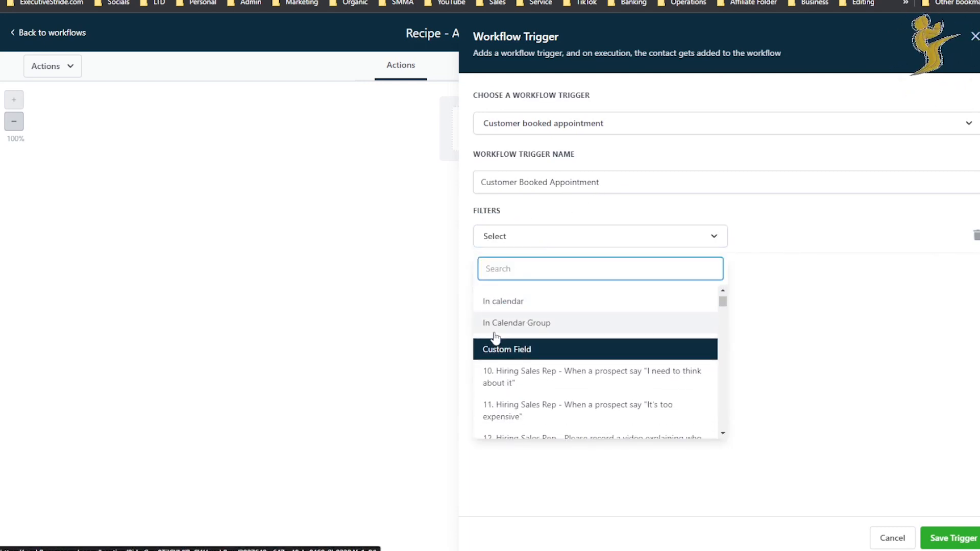
{"action": "left_click", "coordinate": [506, 327]}
{"action": "left_click", "coordinate": [837, 245]}
{"action": "left_click", "coordinate": [809, 289]}
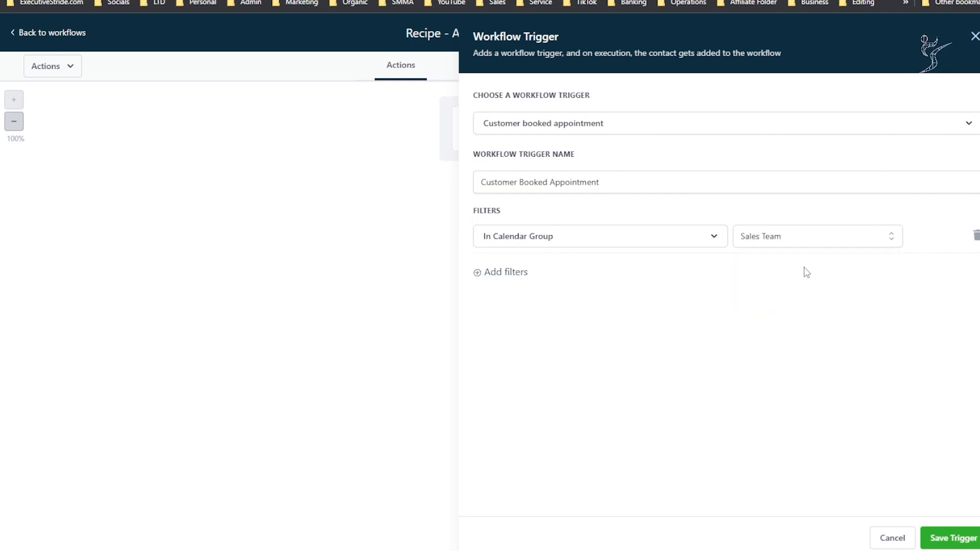
{"action": "left_click", "coordinate": [933, 532]}
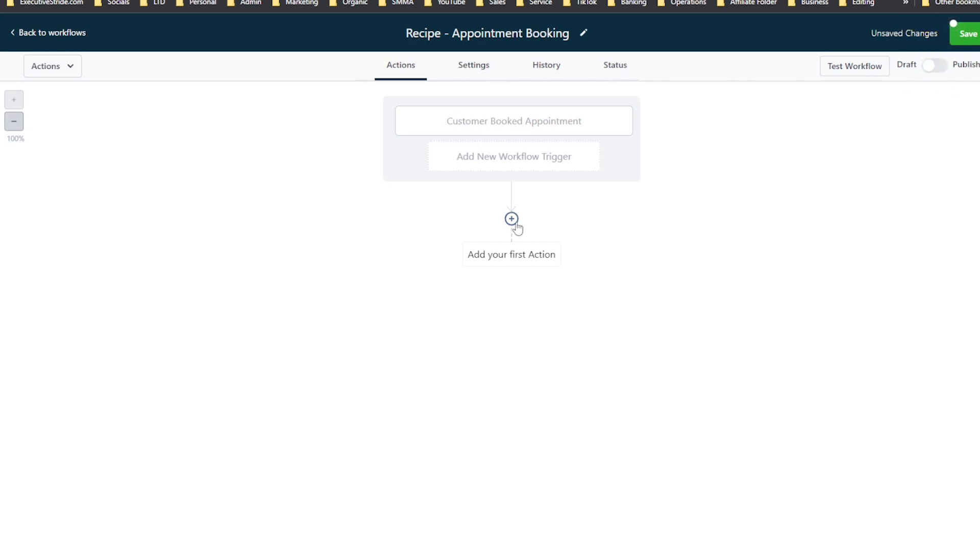
Start a second workflow trigger of the Form Submitted type
{"action": "left_click", "coordinate": [515, 223]}
{"action": "left_click", "coordinate": [557, 163]}
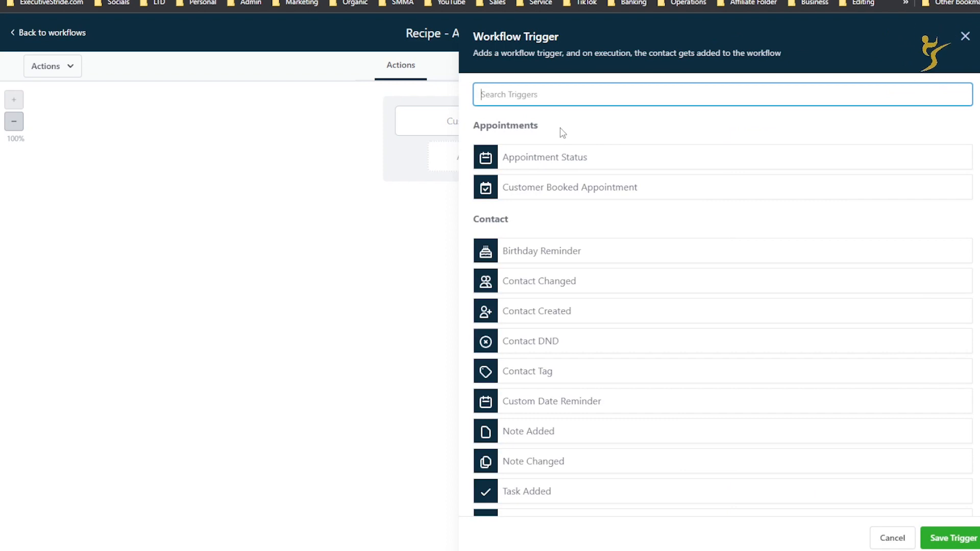
{"action": "type", "text": "fo"}
{"action": "left_click", "coordinate": [560, 155]}
{"action": "left_click", "coordinate": [518, 180]}
Add a "Form is" filter to the Form Submitted trigger and open its form choices
{"action": "left_click", "coordinate": [511, 225]}
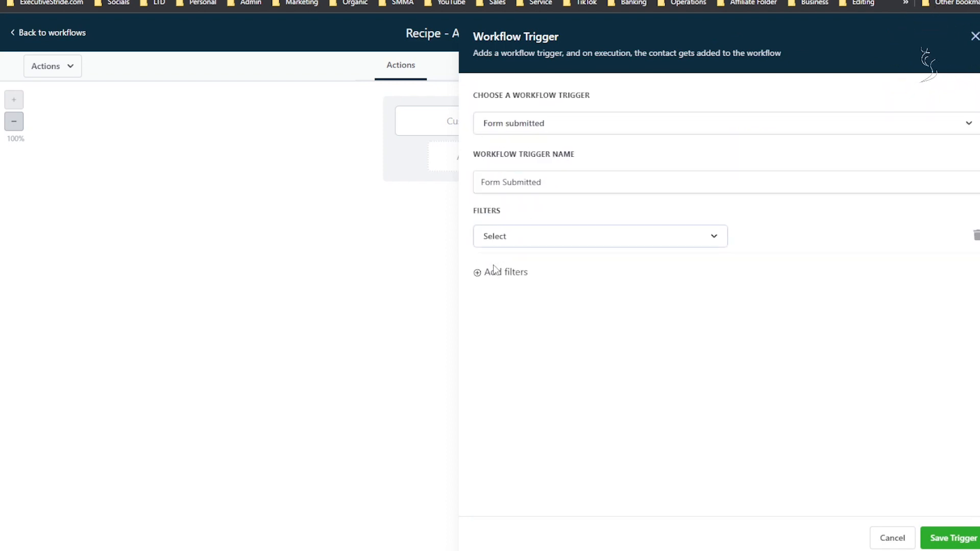
{"action": "left_click", "coordinate": [500, 247]}
{"action": "scroll", "coordinate": [595, 361], "scroll_direction": "down", "scroll_amount": 3}
{"action": "scroll", "coordinate": [590, 390], "scroll_direction": "up", "scroll_amount": 3}
{"action": "left_click", "coordinate": [576, 320]}
{"action": "left_click", "coordinate": [779, 232]}
Search the forms and set the filter to Calendar - S.T.R.I.D.E Calendar Book Call Application
{"action": "scroll", "coordinate": [772, 322], "scroll_direction": "down", "scroll_amount": 5}
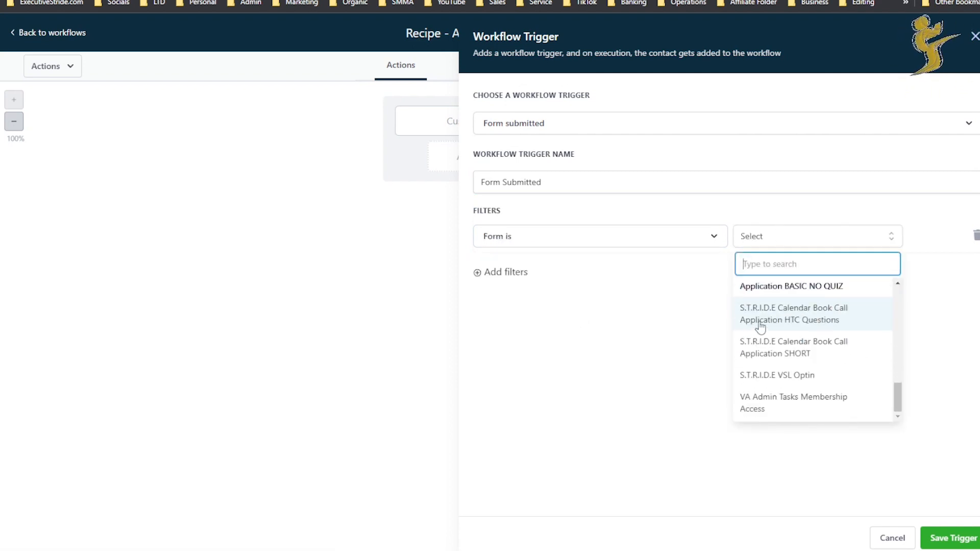
{"action": "scroll", "coordinate": [788, 289], "scroll_direction": "up", "scroll_amount": 1}
{"action": "type", "text": "sa"}
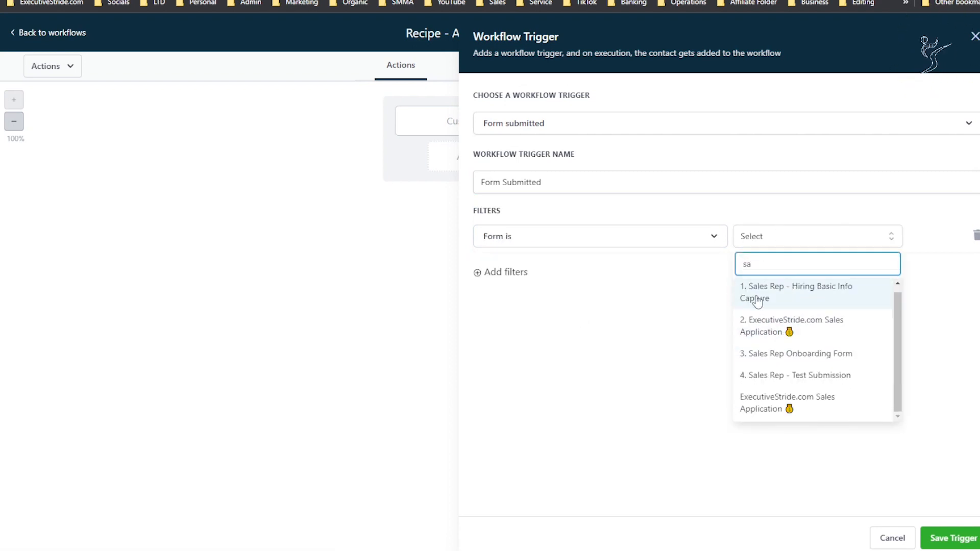
{"action": "type", "text": "les"}
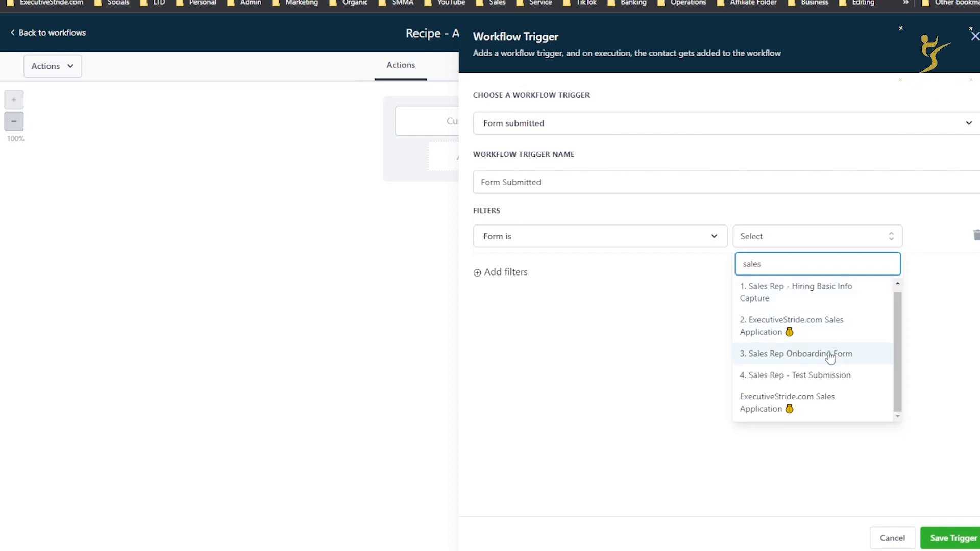
{"action": "key", "text": "ctrl+a"}
{"action": "type", "text": "sd"}
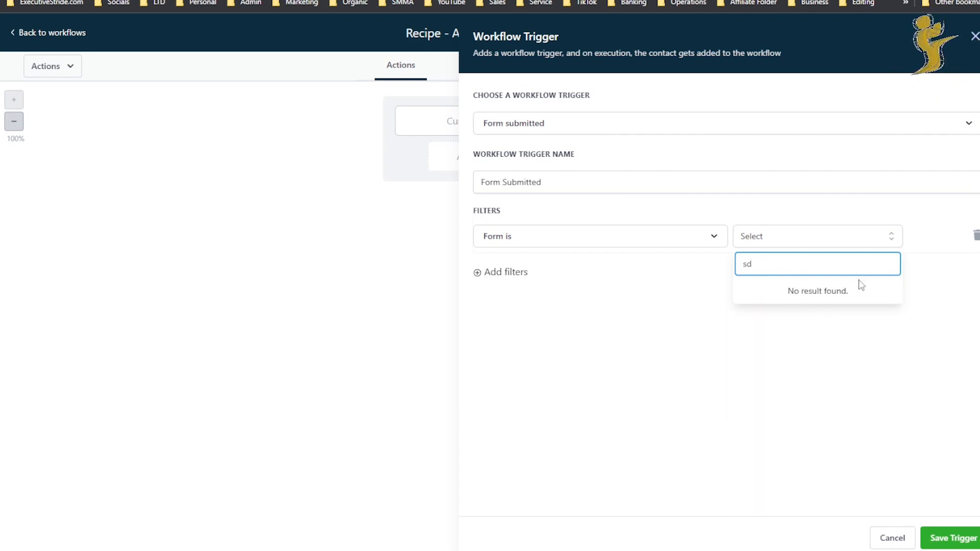
{"action": "key", "text": "BackSpace"}
{"action": "key", "text": "BackSpace"}
{"action": "scroll", "coordinate": [768, 365], "scroll_direction": "down", "scroll_amount": 4}
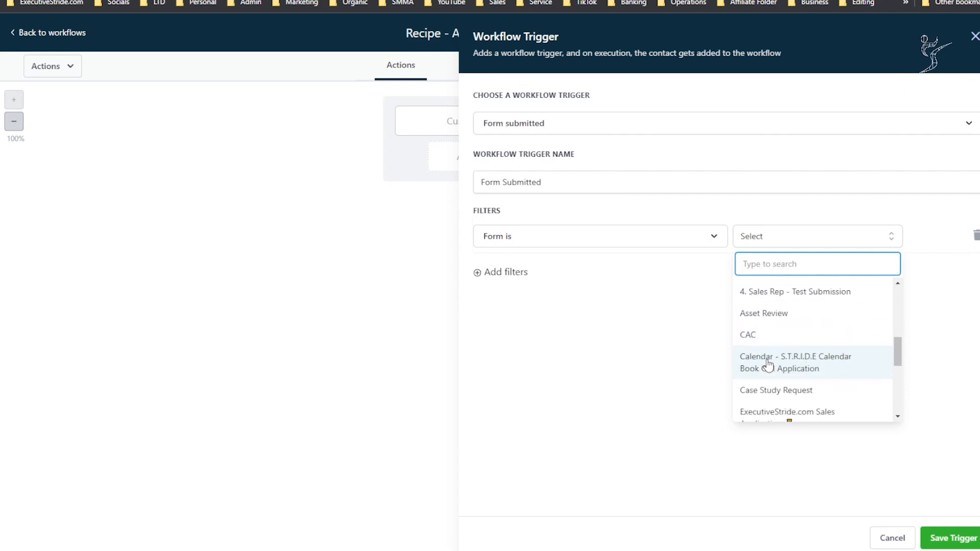
{"action": "scroll", "coordinate": [768, 365], "scroll_direction": "down", "scroll_amount": 2}
{"action": "left_click", "coordinate": [790, 298]}
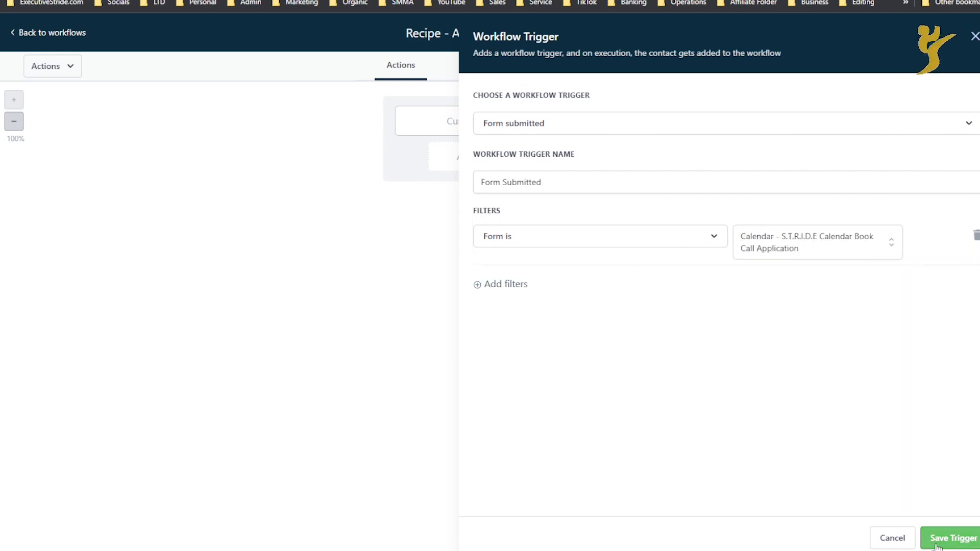
Save the Form Submitted trigger and review the filters of both workflow triggers
{"action": "left_click", "coordinate": [951, 538]}
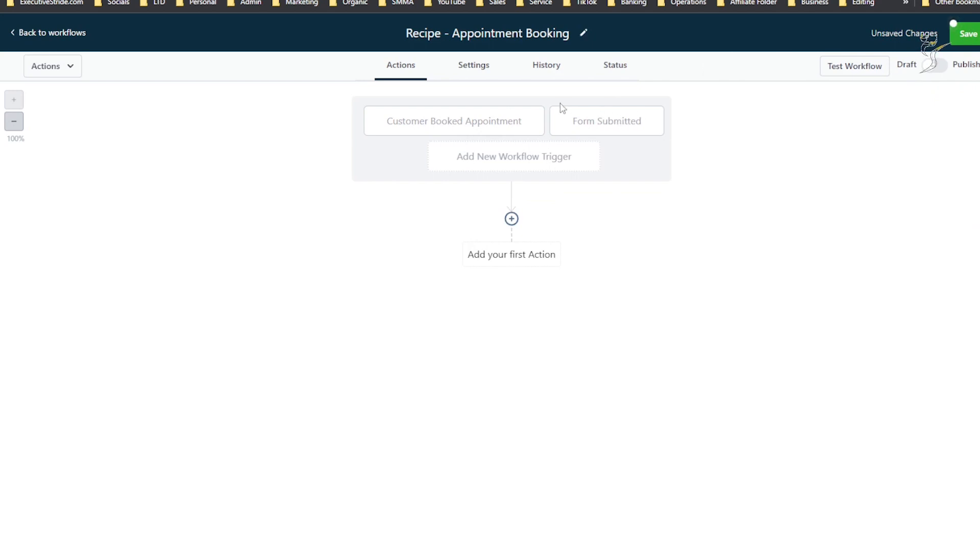
{"action": "left_click", "coordinate": [527, 125]}
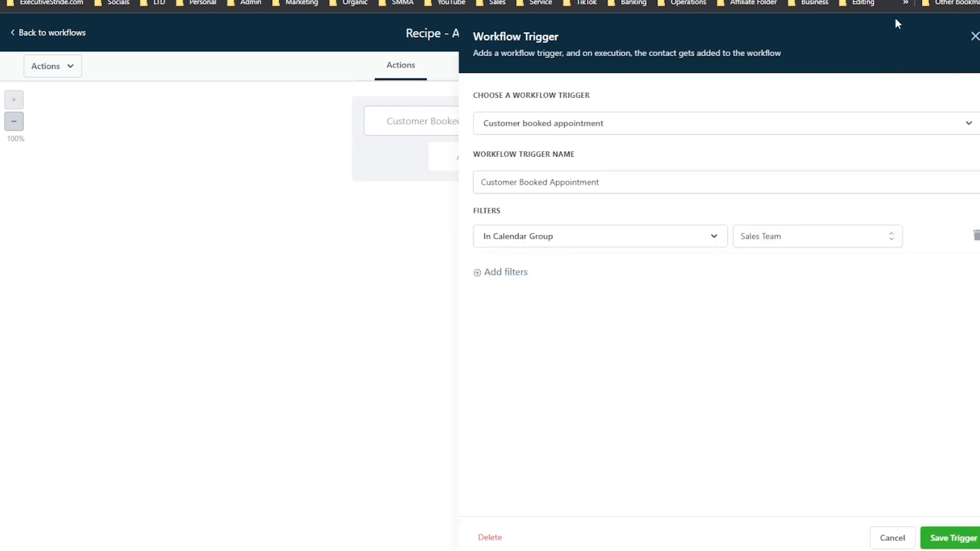
{"action": "left_click", "coordinate": [976, 37]}
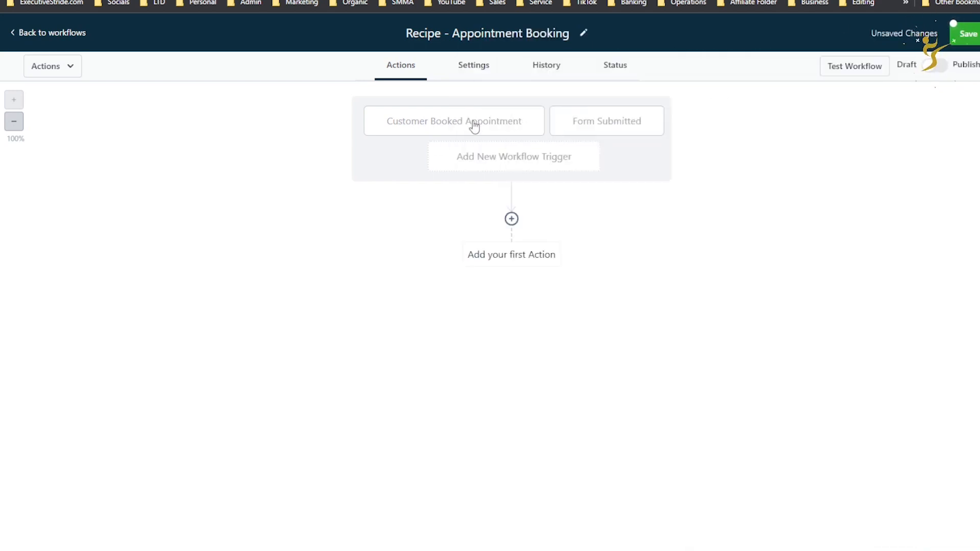
{"action": "left_click", "coordinate": [542, 124]}
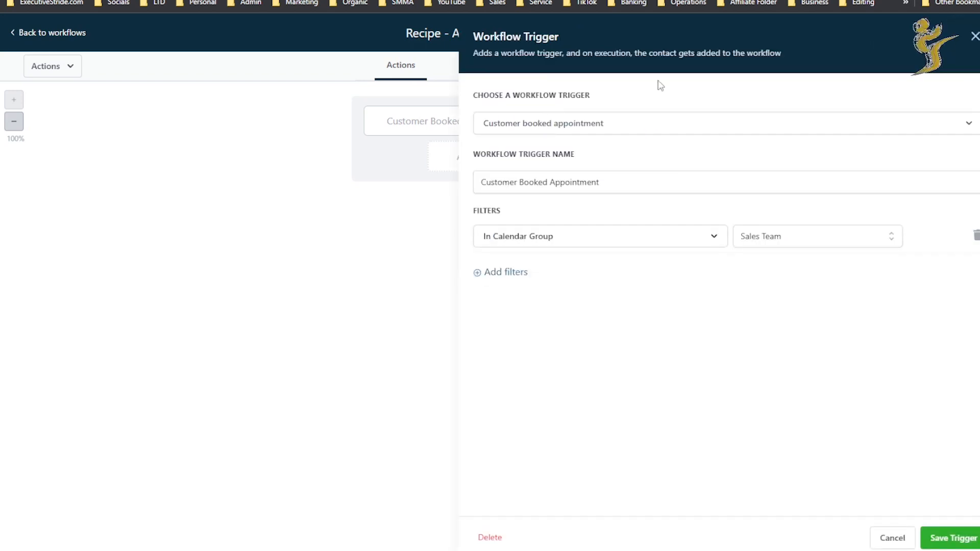
{"action": "left_click", "coordinate": [974, 38]}
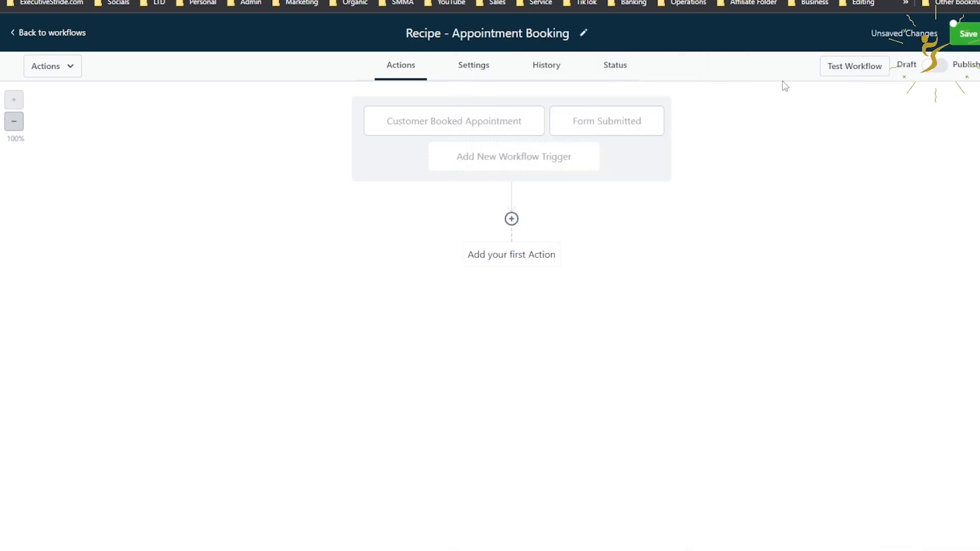
{"action": "left_click", "coordinate": [659, 124]}
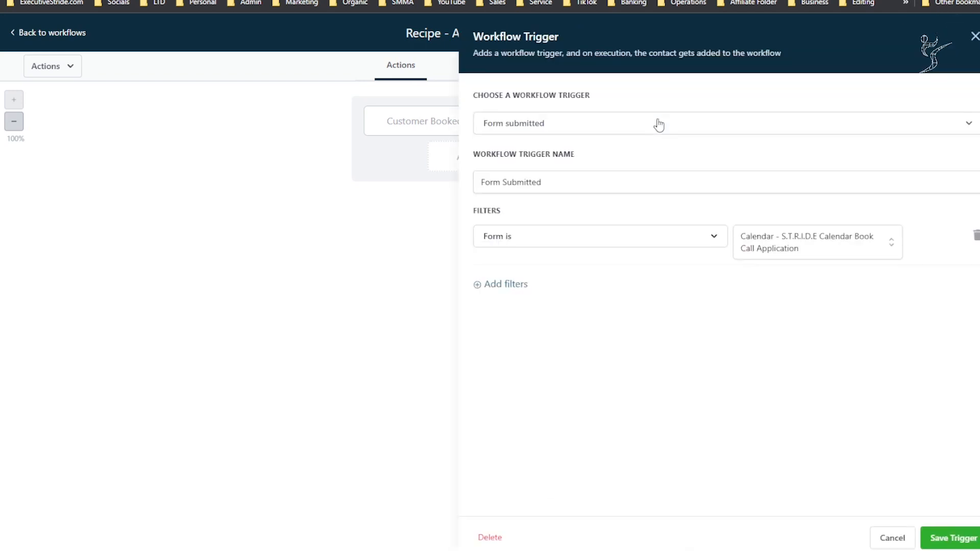
{"action": "left_click", "coordinate": [974, 37]}
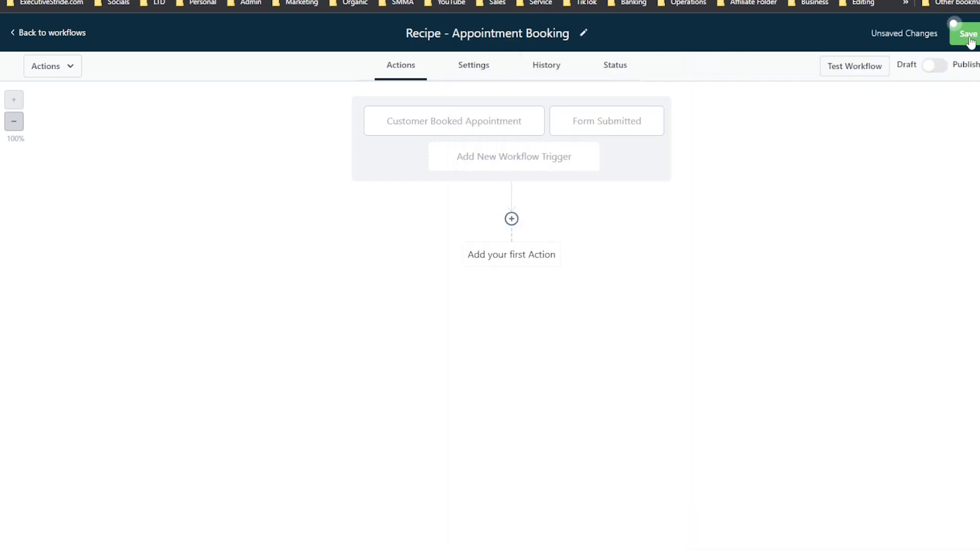
Delete the Form Submitted trigger from the workflow and confirm the removal
{"action": "left_click", "coordinate": [663, 122]}
{"action": "left_click", "coordinate": [497, 540]}
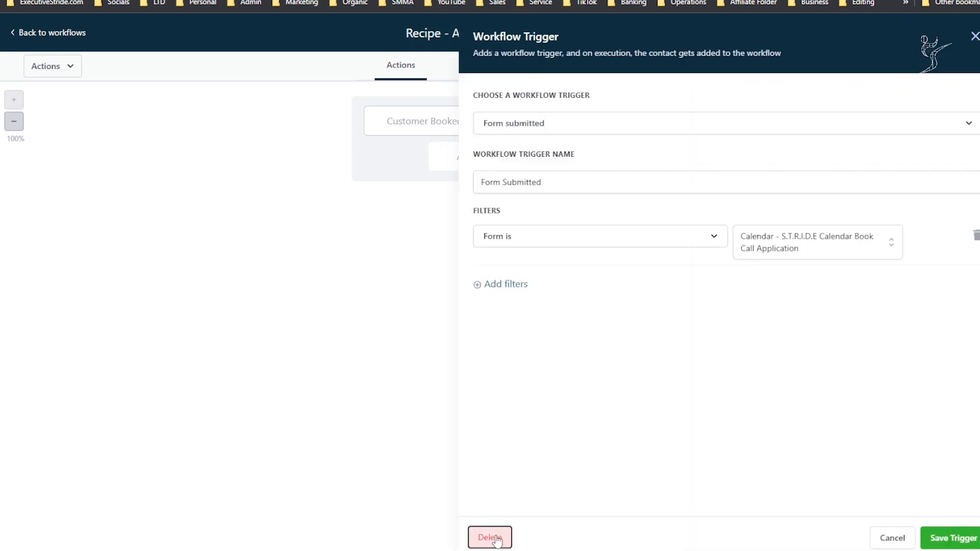
{"action": "left_click", "coordinate": [497, 540]}
{"action": "left_click", "coordinate": [618, 338]}
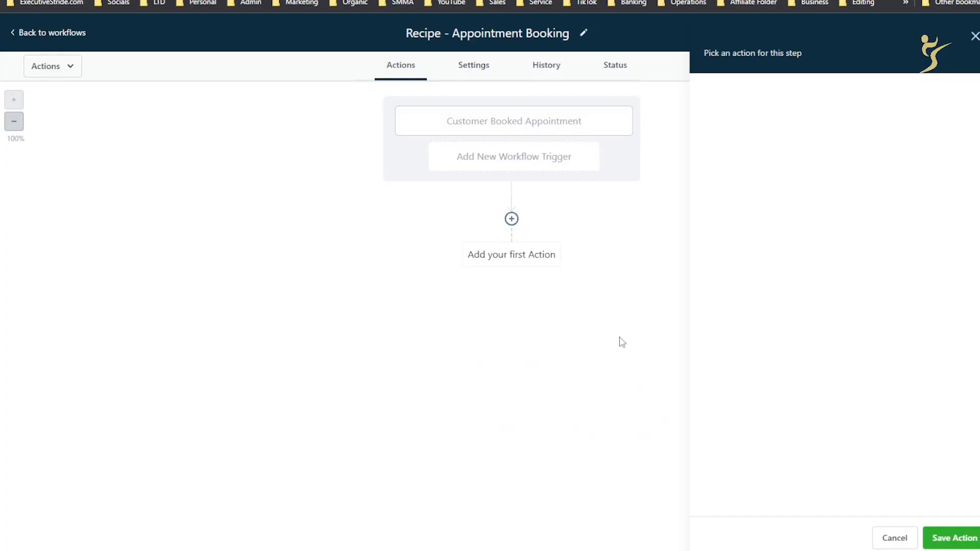
Search the actions for "opp" and choose Create/Update Opportunity as the workflow's first action
{"action": "left_click", "coordinate": [511, 219]}
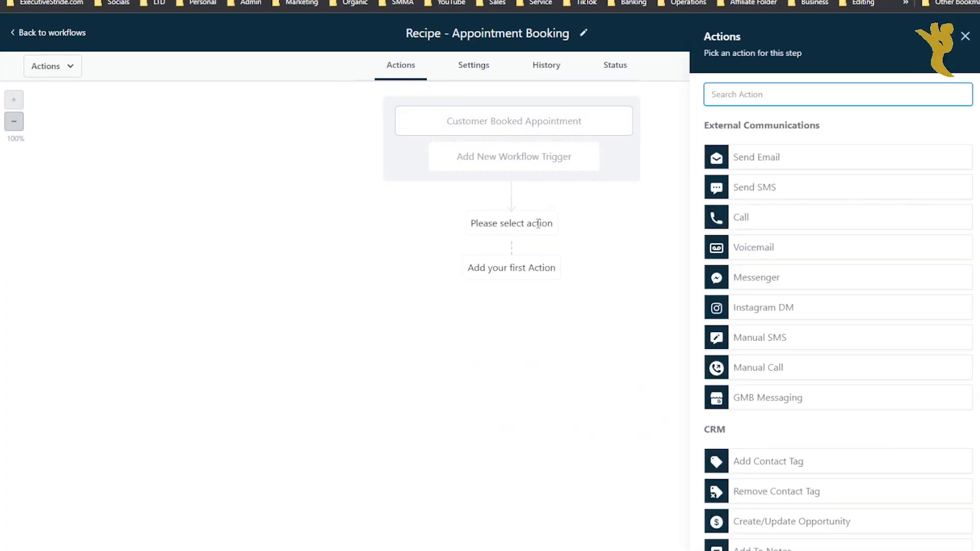
{"action": "scroll", "coordinate": [710, 292], "scroll_direction": "down", "scroll_amount": 7}
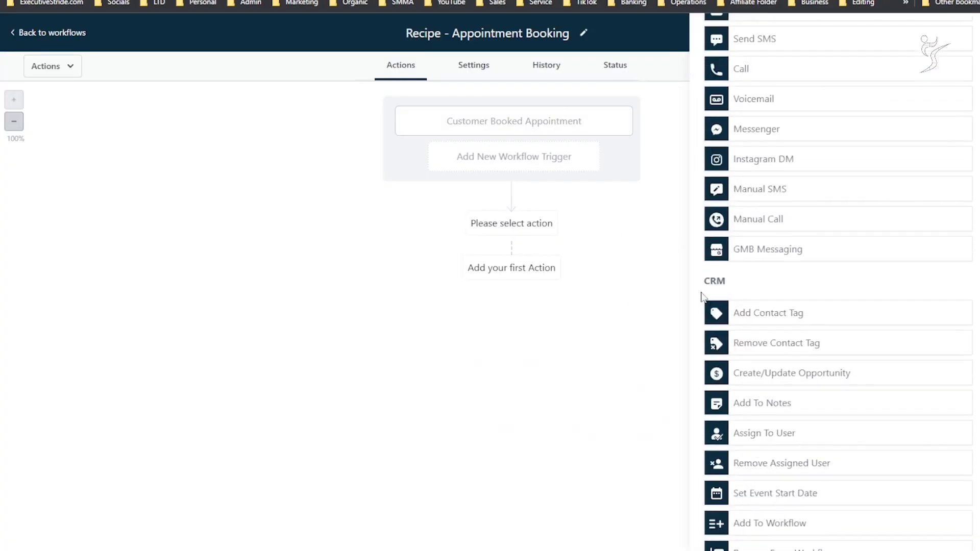
{"action": "scroll", "coordinate": [729, 301], "scroll_direction": "up", "scroll_amount": 4}
{"action": "scroll", "coordinate": [760, 298], "scroll_direction": "down", "scroll_amount": 2}
{"action": "scroll", "coordinate": [761, 299], "scroll_direction": "up", "scroll_amount": 5}
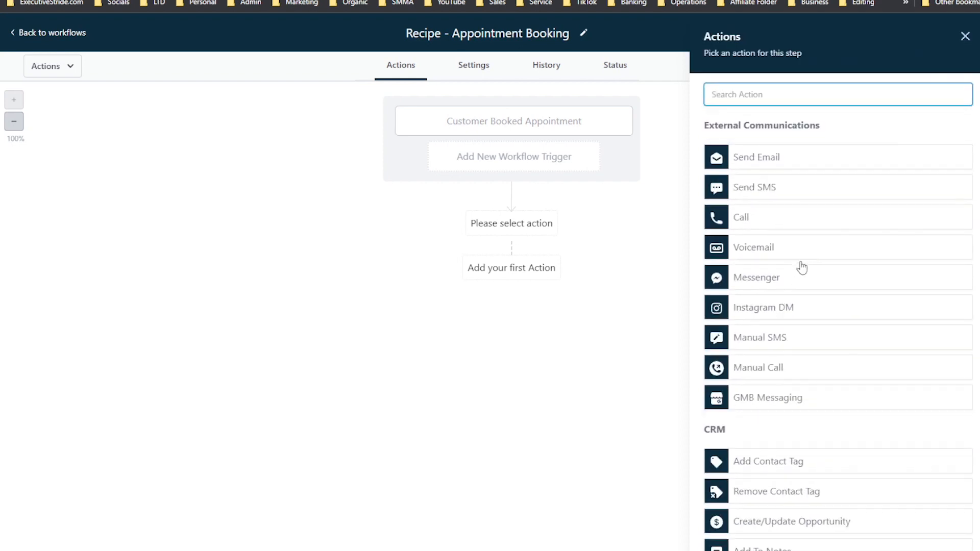
{"action": "left_click", "coordinate": [753, 100]}
{"action": "type", "text": "opp"}
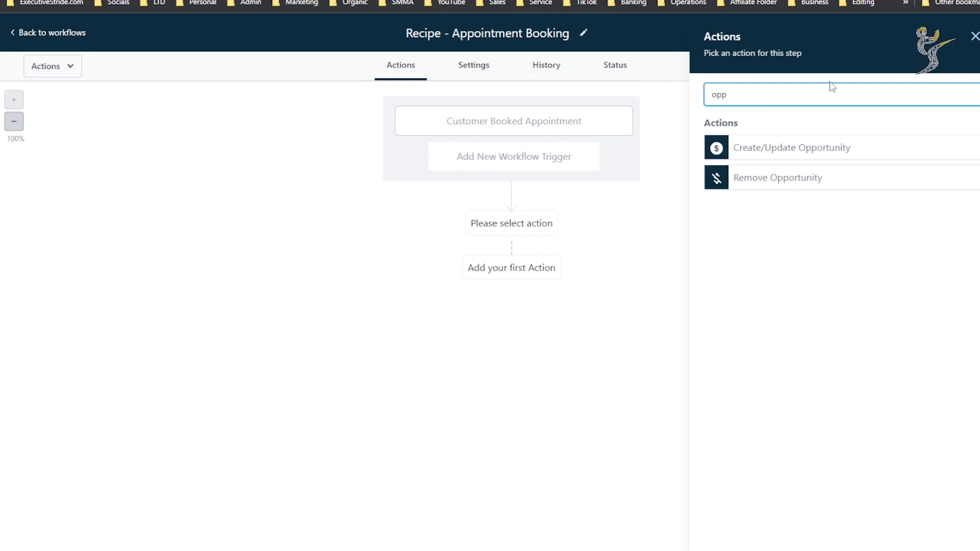
{"action": "left_click", "coordinate": [784, 161]}
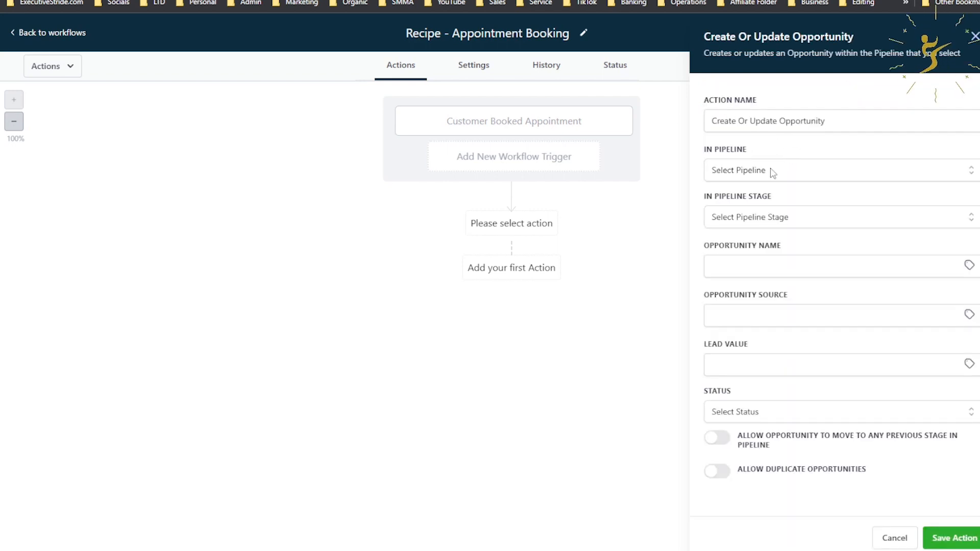
Set the opportunity's pipeline to 1. Sales Pipeline and its stage to Demo Scheduled
{"action": "left_click", "coordinate": [780, 169]}
{"action": "left_click", "coordinate": [757, 223]}
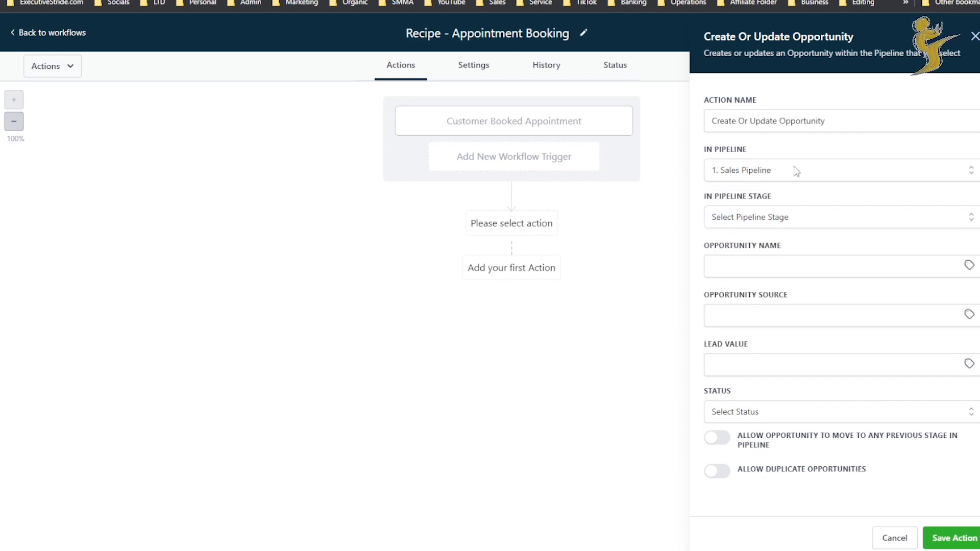
{"action": "left_click", "coordinate": [755, 217]}
{"action": "scroll", "coordinate": [761, 291], "scroll_direction": "down", "scroll_amount": 3}
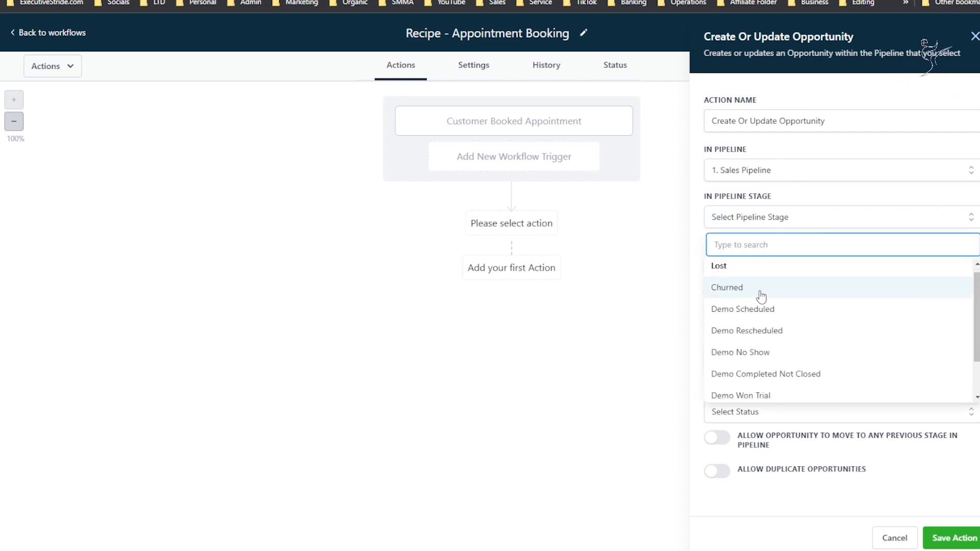
{"action": "scroll", "coordinate": [756, 290], "scroll_direction": "up", "scroll_amount": 1}
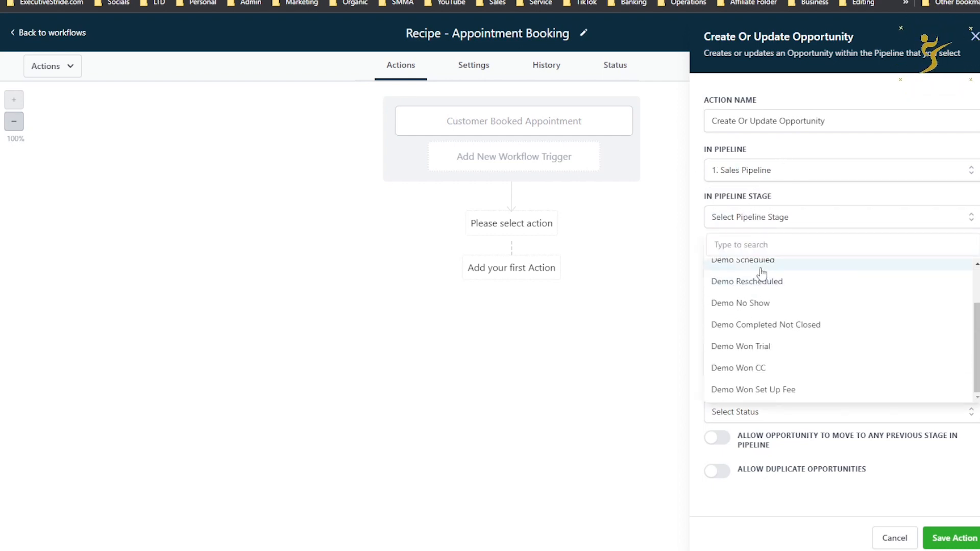
{"action": "left_click", "coordinate": [753, 290]}
Start the opportunity name with the contact's Full Name custom value followed by a hyphen
{"action": "left_click", "coordinate": [758, 262]}
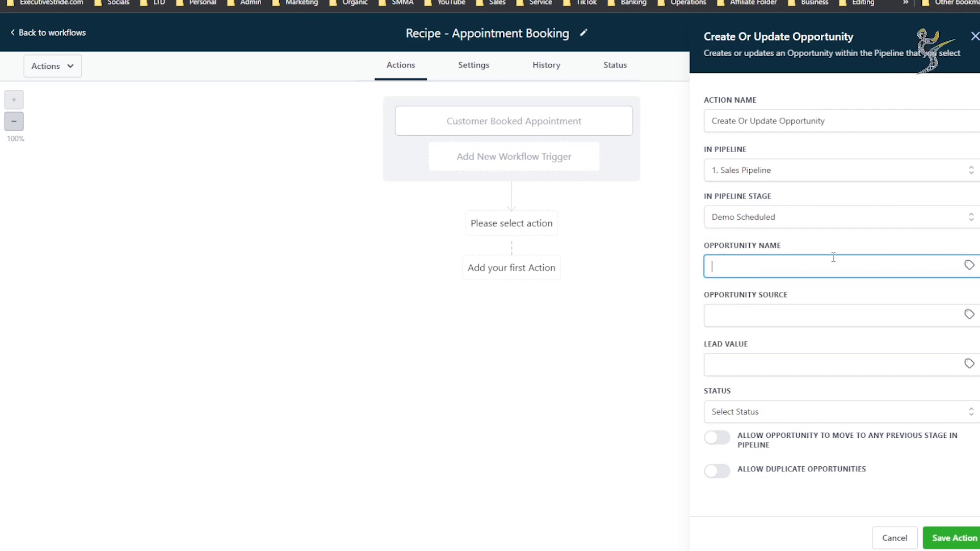
{"action": "left_click", "coordinate": [969, 265]}
{"action": "left_click", "coordinate": [937, 320]}
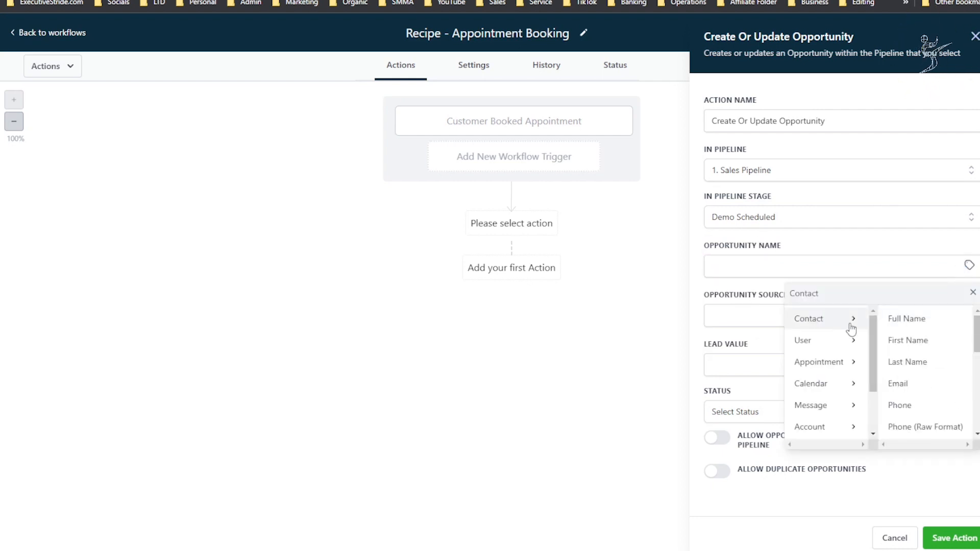
{"action": "left_click", "coordinate": [903, 320]}
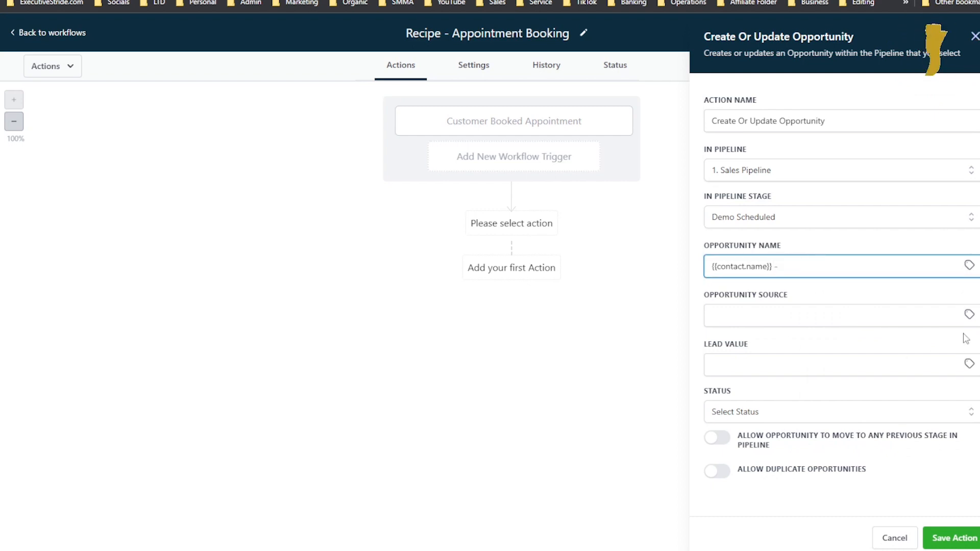
Append the contact's Company Name custom value after the hyphen in the opportunity name
{"action": "left_click", "coordinate": [969, 265]}
{"action": "scroll", "coordinate": [945, 352], "scroll_direction": "down", "scroll_amount": 1}
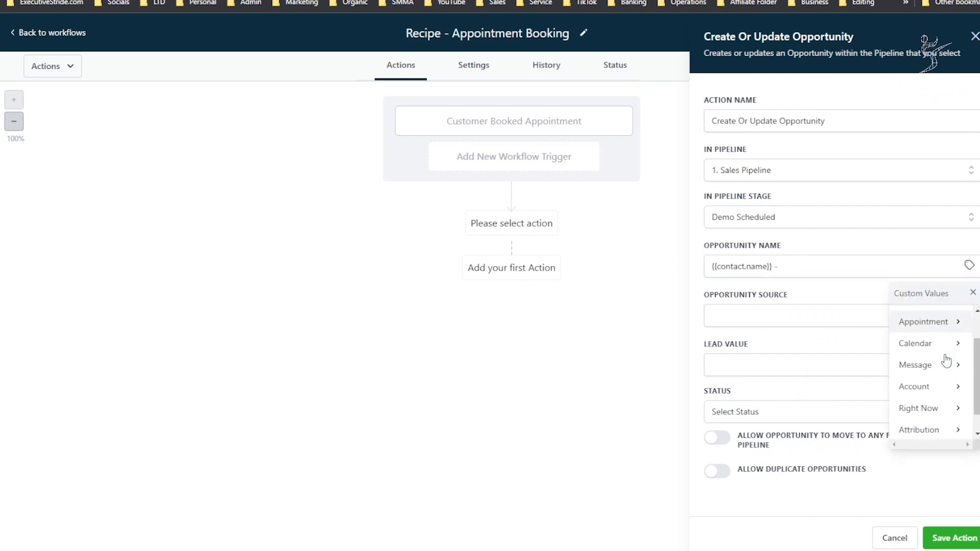
{"action": "scroll", "coordinate": [945, 353], "scroll_direction": "up", "scroll_amount": 2}
{"action": "left_click", "coordinate": [944, 321]}
{"action": "scroll", "coordinate": [934, 358], "scroll_direction": "down", "scroll_amount": 1}
{"action": "scroll", "coordinate": [935, 357], "scroll_direction": "down", "scroll_amount": 2}
{"action": "scroll", "coordinate": [937, 339], "scroll_direction": "up", "scroll_amount": 1}
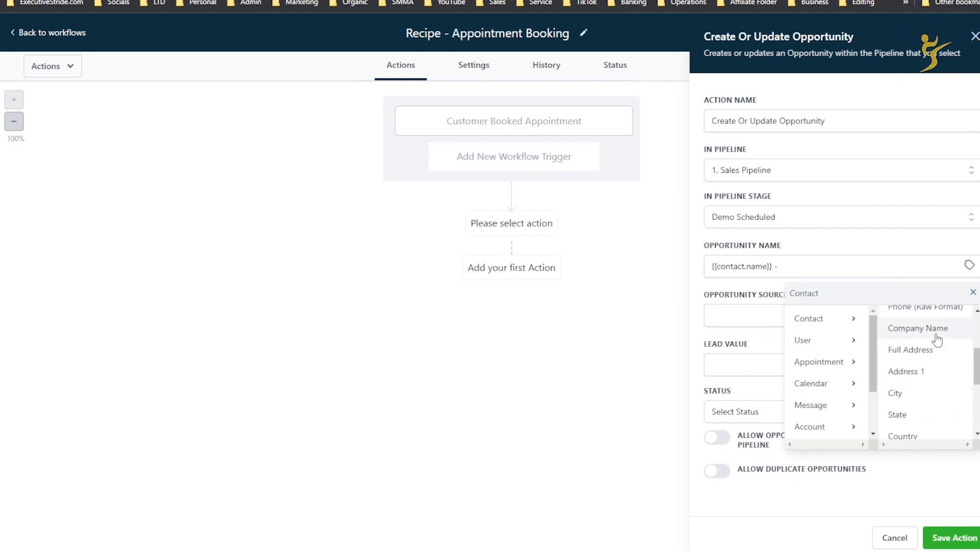
{"action": "left_click", "coordinate": [916, 332]}
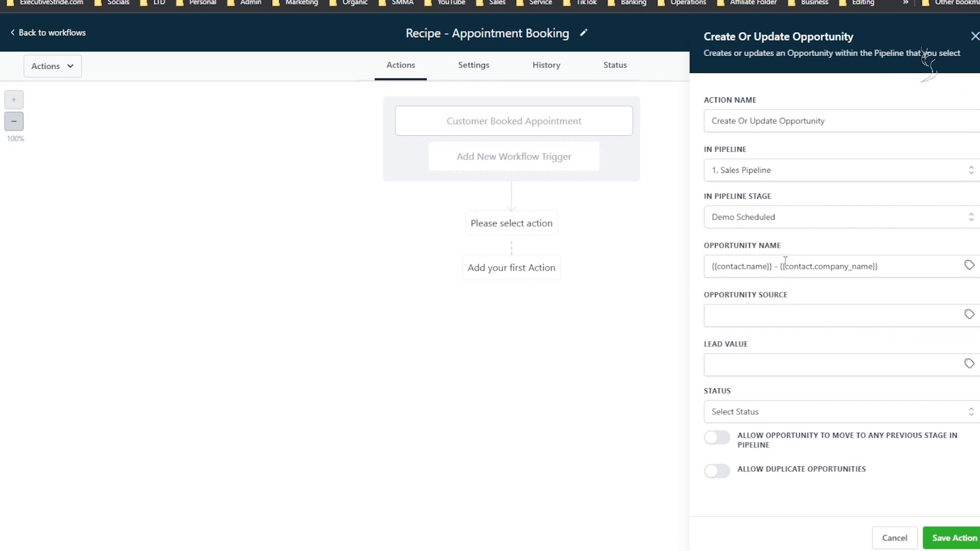
Browse the attribution custom values and set the opportunity source to the latest attribution's UTM Source
{"action": "left_click_drag", "start_coordinate": [968, 279], "coordinate": [908, 288]}
{"action": "left_click", "coordinate": [944, 319]}
{"action": "left_click", "coordinate": [965, 319]}
{"action": "scroll", "coordinate": [941, 393], "scroll_direction": "down", "scroll_amount": 2}
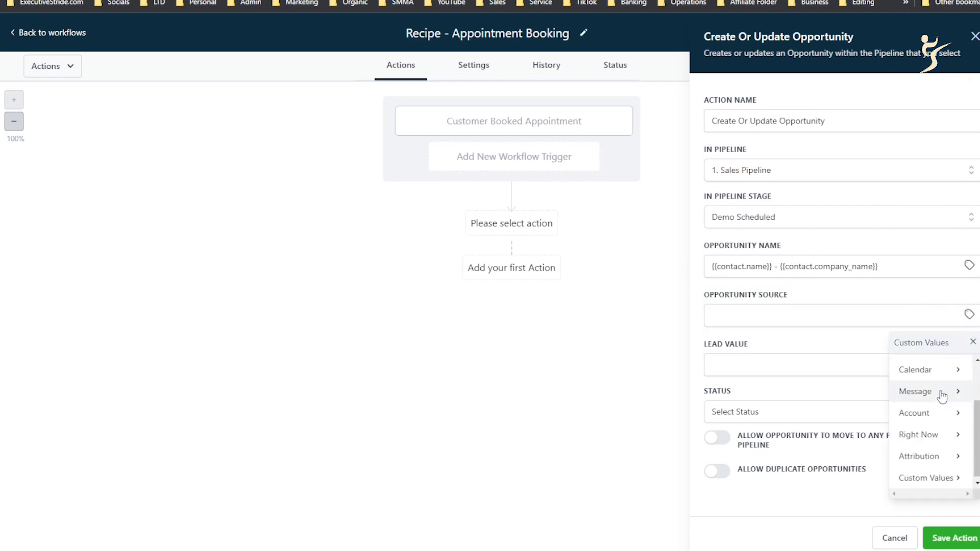
{"action": "left_click", "coordinate": [928, 462]}
{"action": "left_click", "coordinate": [935, 369]}
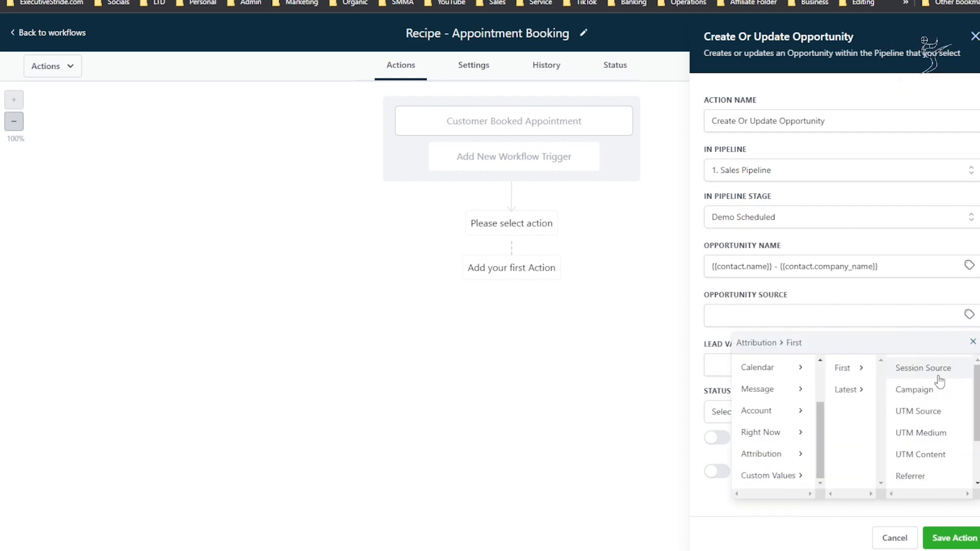
{"action": "scroll", "coordinate": [914, 403], "scroll_direction": "down", "scroll_amount": 3}
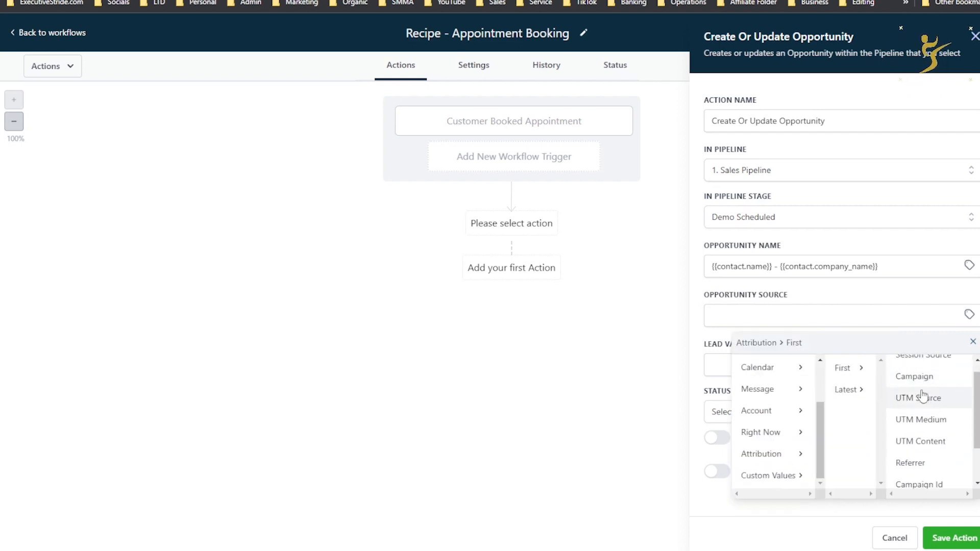
{"action": "scroll", "coordinate": [932, 408], "scroll_direction": "up", "scroll_amount": 3}
{"action": "scroll", "coordinate": [919, 403], "scroll_direction": "down", "scroll_amount": 3}
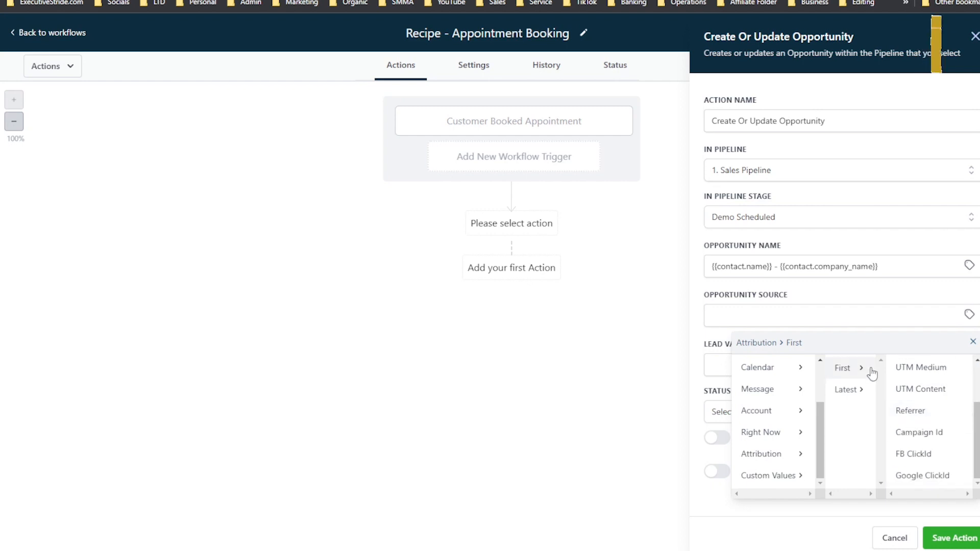
{"action": "scroll", "coordinate": [924, 400], "scroll_direction": "up", "scroll_amount": 3}
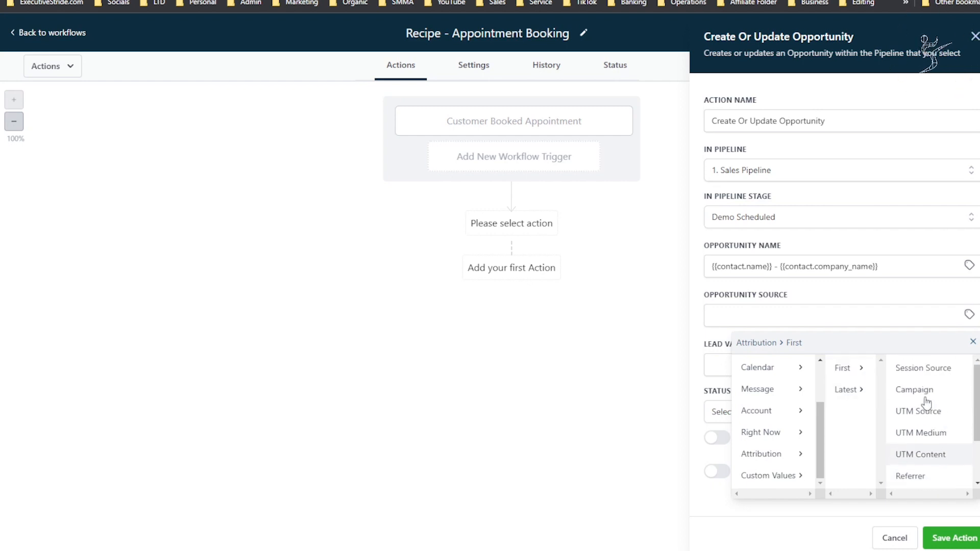
{"action": "scroll", "coordinate": [910, 405], "scroll_direction": "down", "scroll_amount": 3}
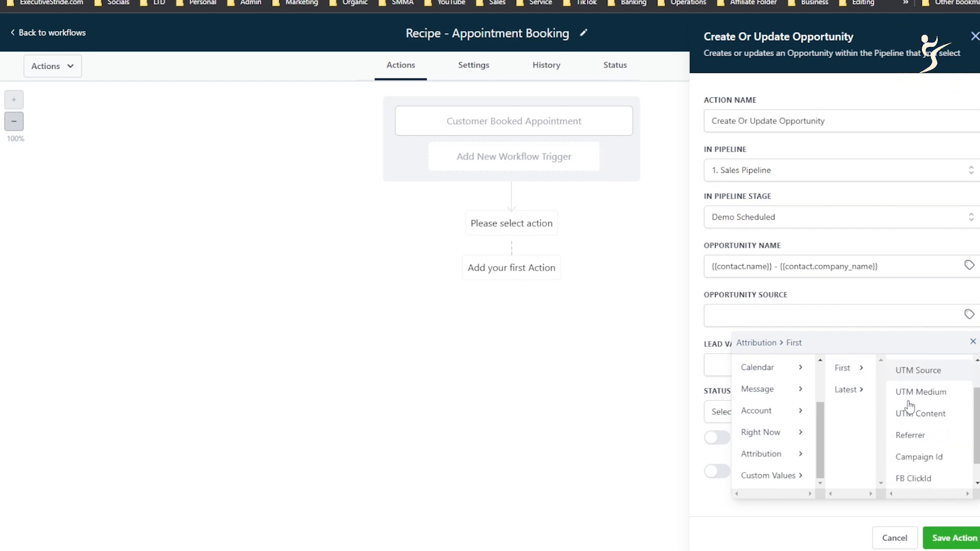
{"action": "left_click", "coordinate": [848, 394]}
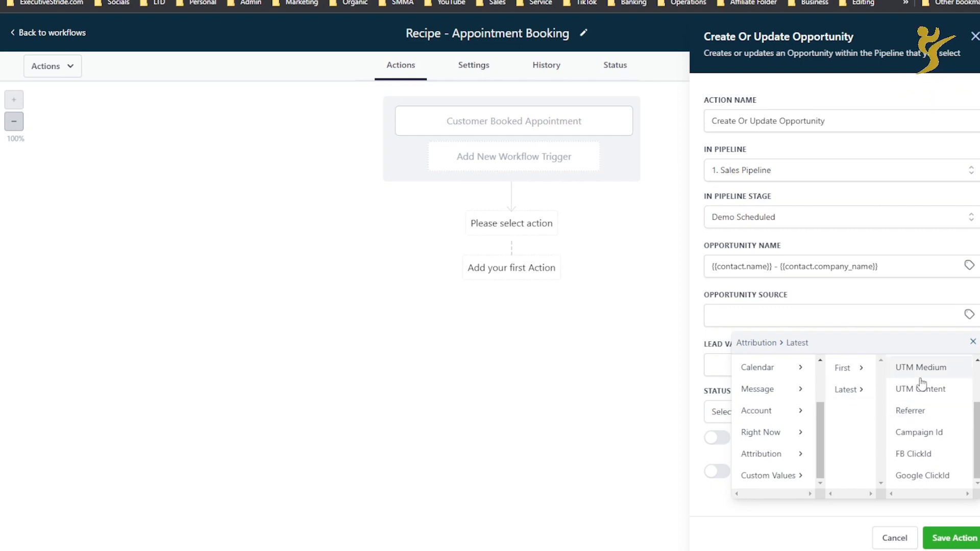
{"action": "scroll", "coordinate": [911, 393], "scroll_direction": "up", "scroll_amount": 3}
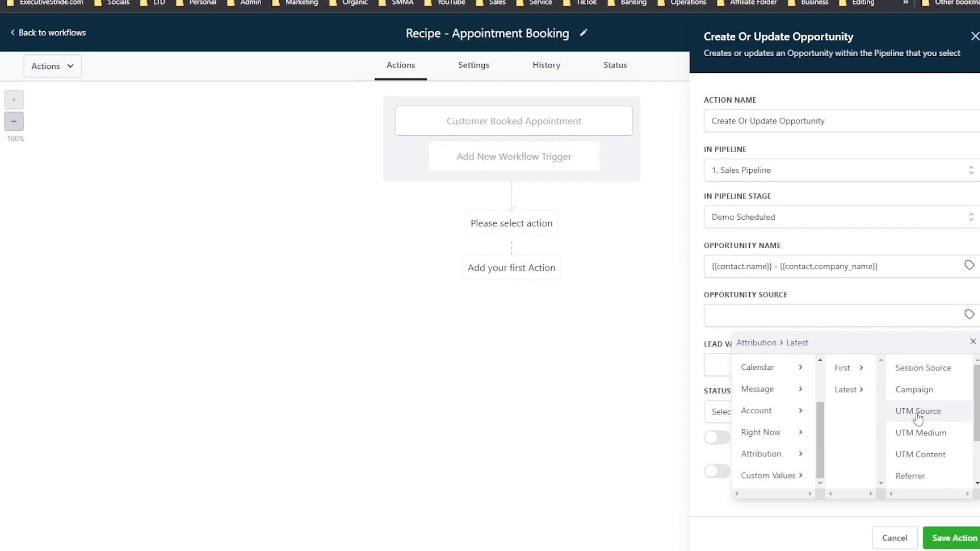
{"action": "left_click", "coordinate": [917, 417]}
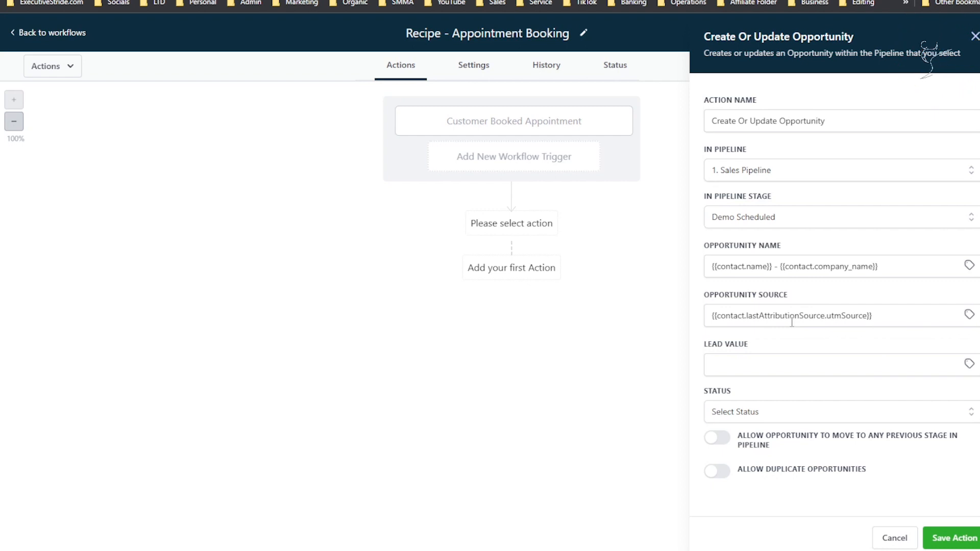
Set the opportunity's lead value to 10,000 and its status to open
{"action": "left_click", "coordinate": [947, 366]}
{"action": "type", "text": "10000"}
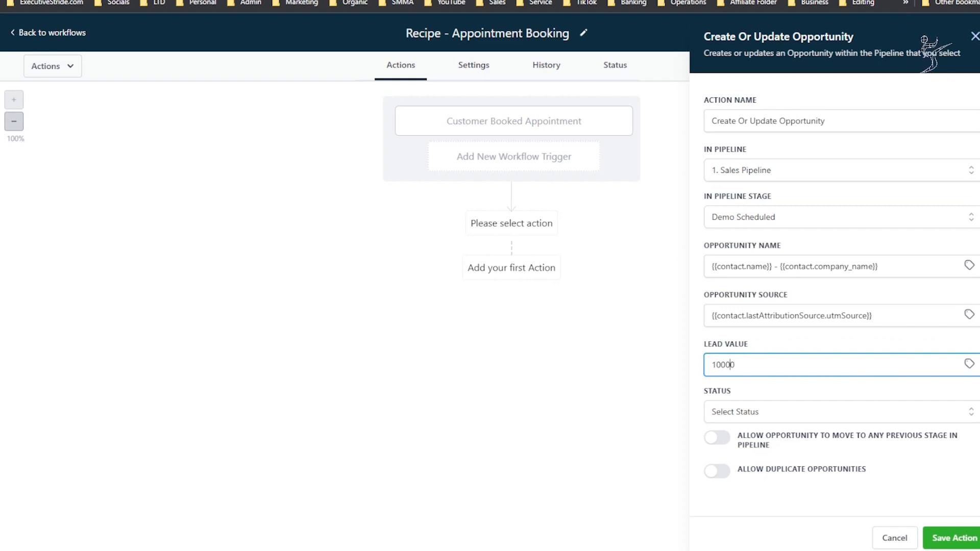
{"action": "key", "text": "Right"}
{"action": "key", "text": "Right"}
{"action": "type", "text": ","}
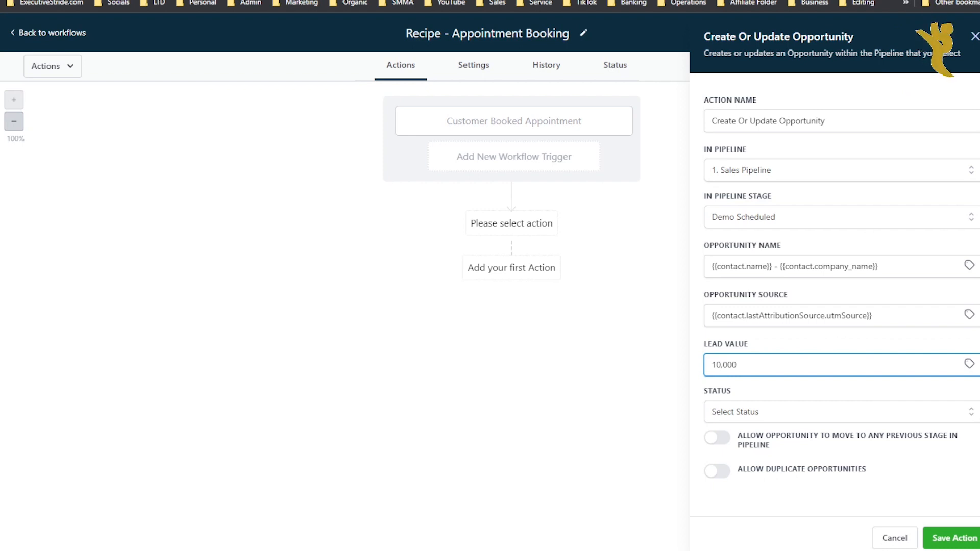
{"action": "left_click", "coordinate": [839, 419]}
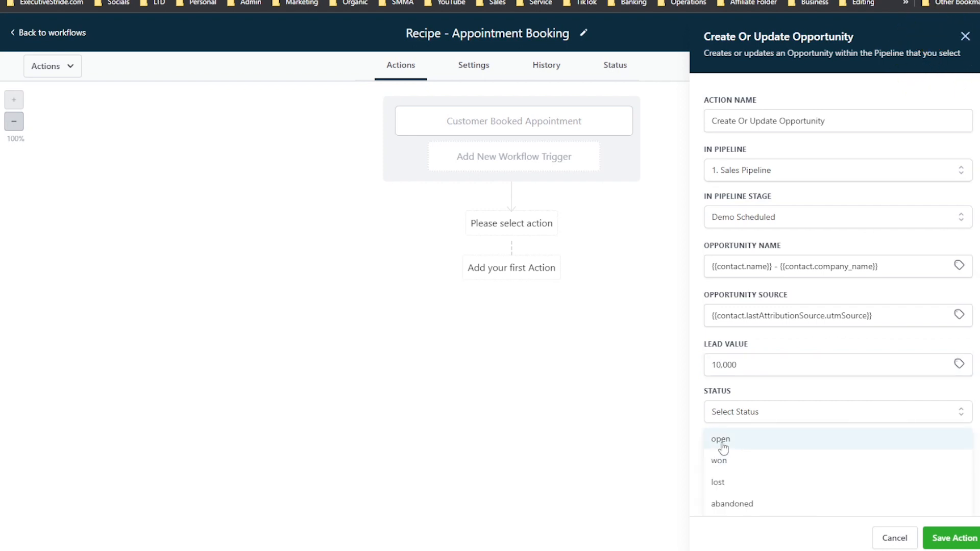
{"action": "left_click", "coordinate": [723, 448]}
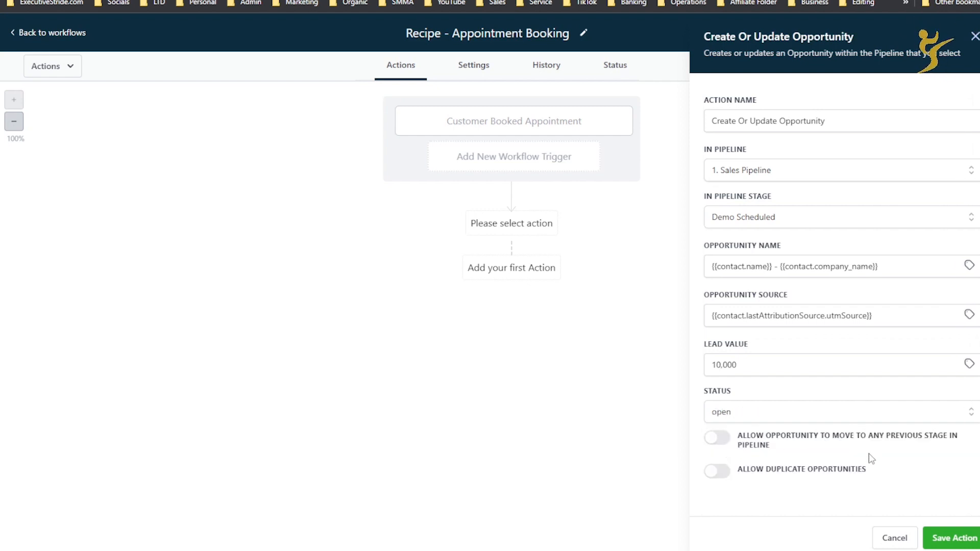
Remove the comma so the lead value is 10000, and save the Create Or Update Opportunity action
{"action": "left_click_drag", "start_coordinate": [791, 435], "coordinate": [807, 446]}
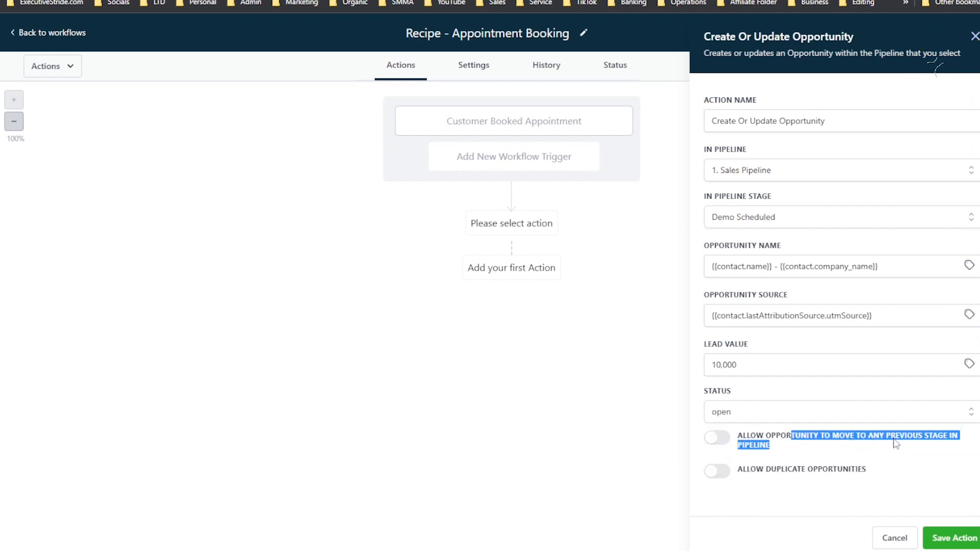
{"action": "left_click", "coordinate": [772, 445]}
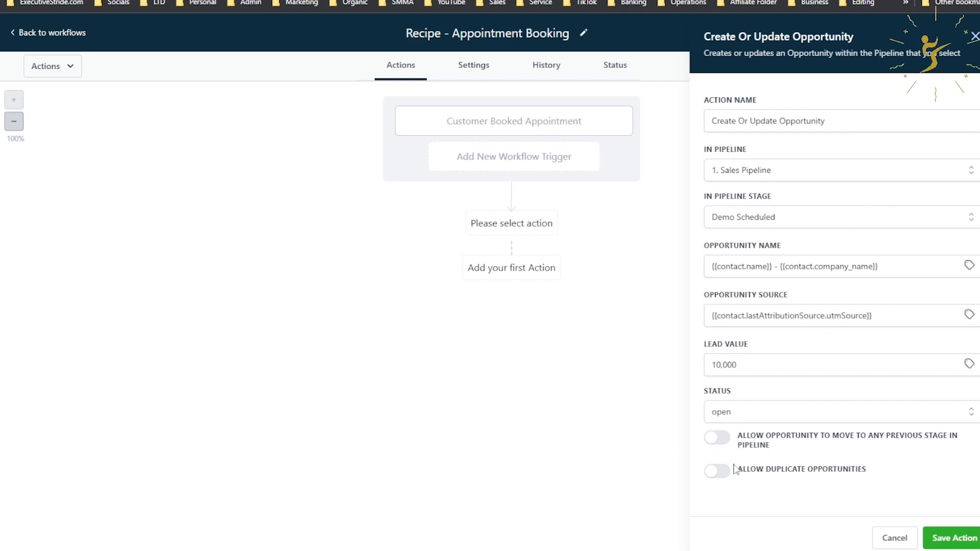
{"action": "left_click", "coordinate": [952, 536]}
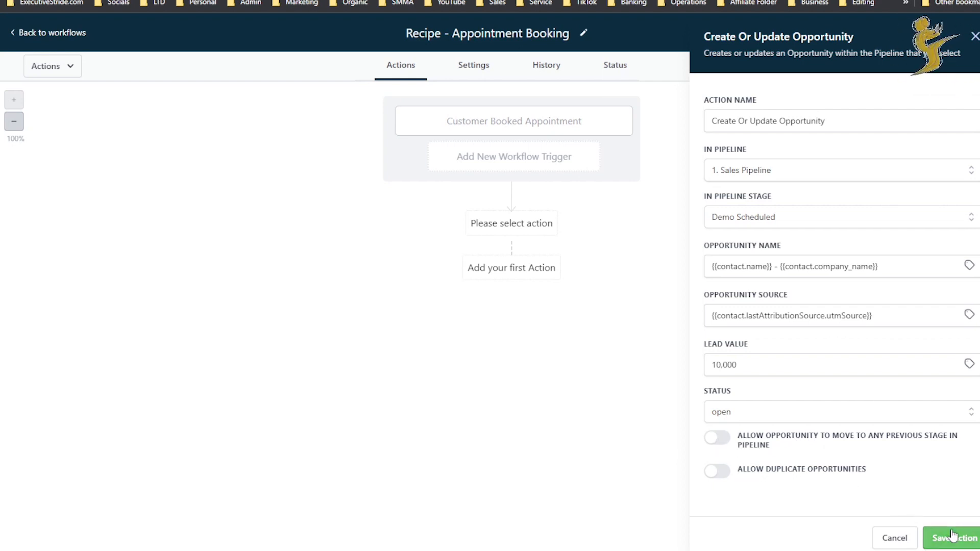
{"action": "left_click", "coordinate": [732, 394]}
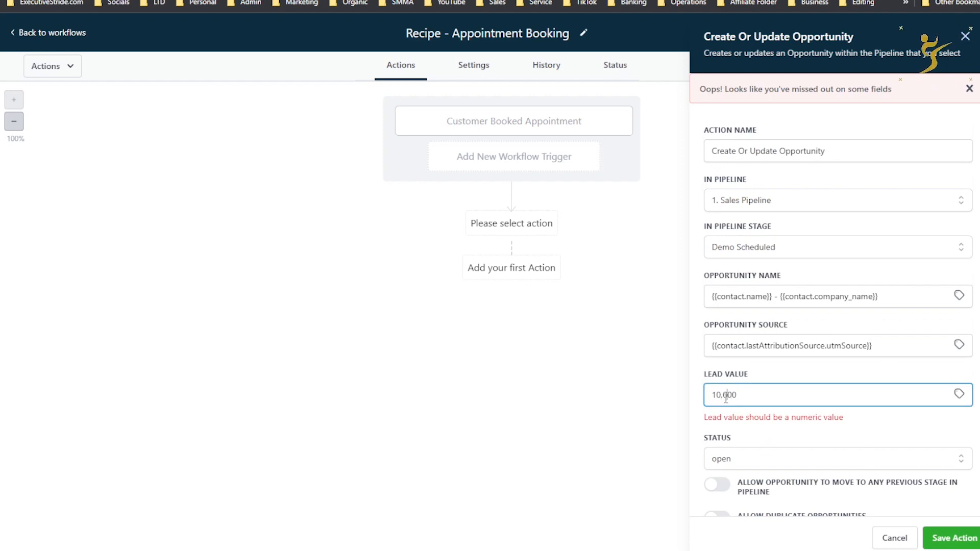
{"action": "key", "text": "BackSpace"}
{"action": "left_click", "coordinate": [952, 535]}
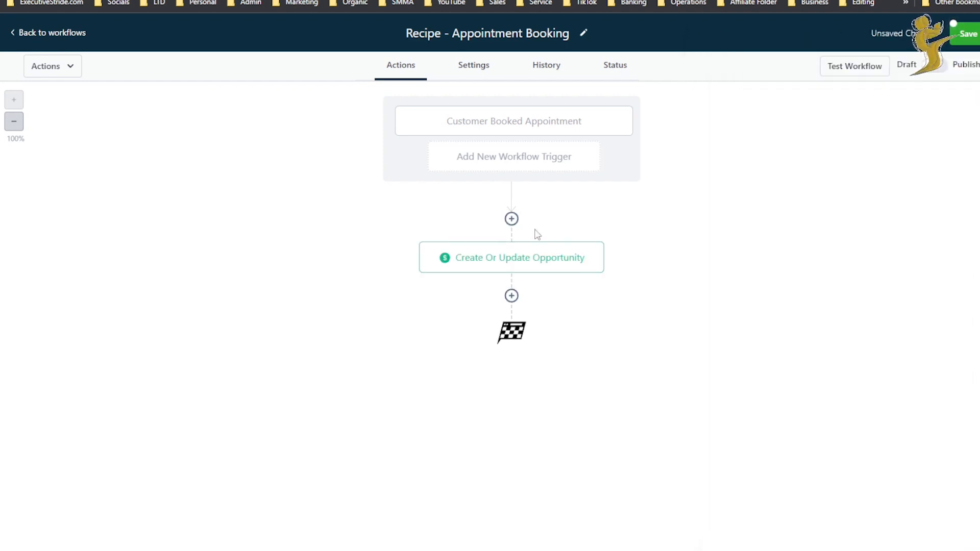
{"action": "left_click", "coordinate": [493, 270]}
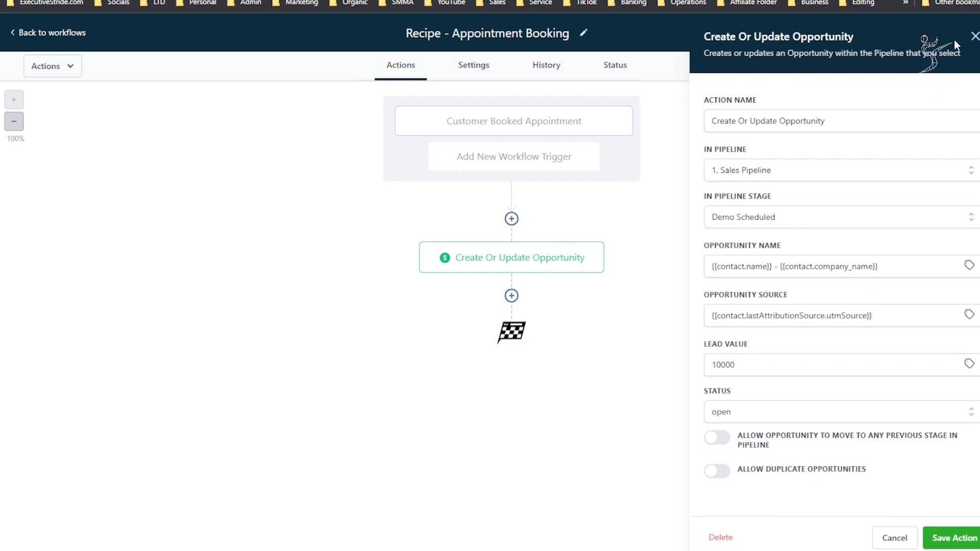
{"action": "left_click", "coordinate": [974, 36]}
Search the actions for a Webhook step after the opportunity, examine its name, method and URL settings, and discard it
{"action": "left_click", "coordinate": [512, 296]}
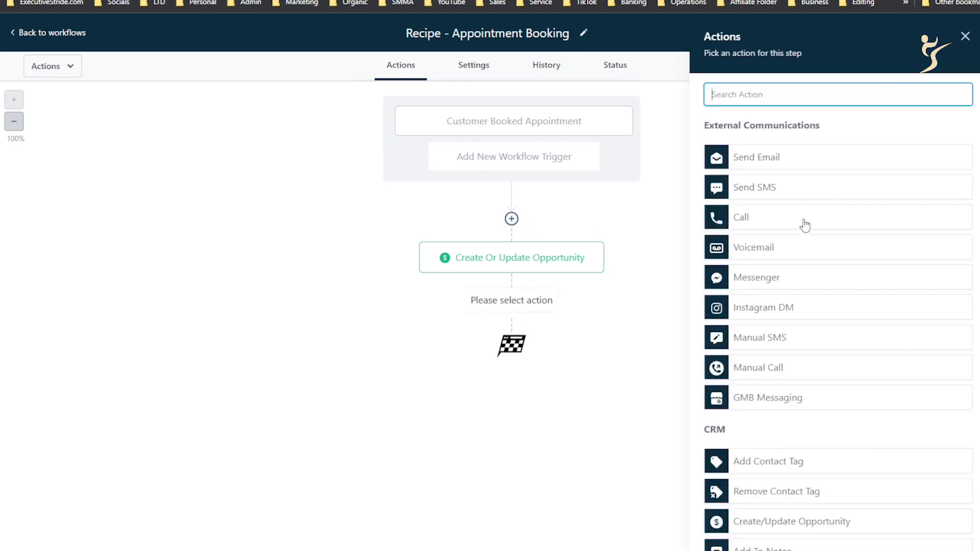
{"action": "scroll", "coordinate": [796, 205], "scroll_direction": "down", "scroll_amount": 2}
{"action": "scroll", "coordinate": [746, 184], "scroll_direction": "down", "scroll_amount": 10}
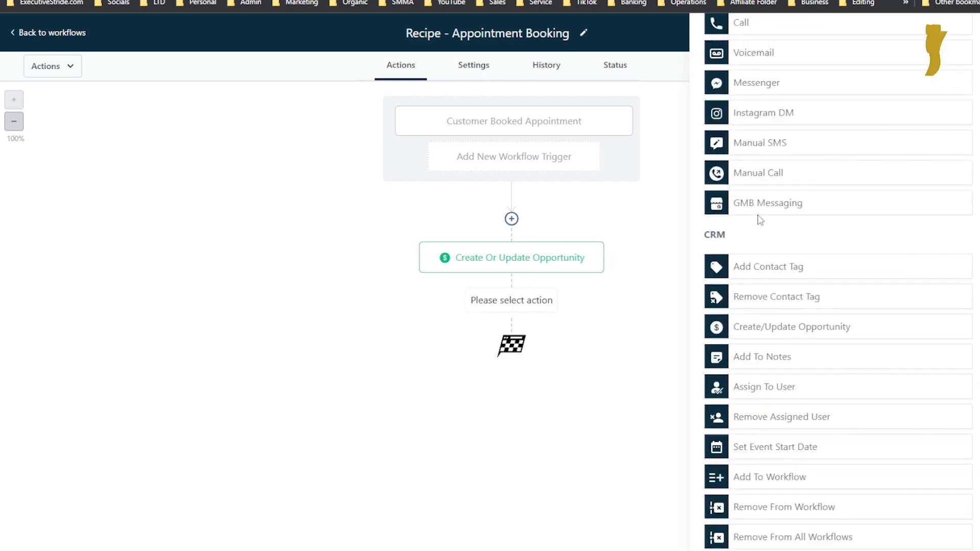
{"action": "scroll", "coordinate": [758, 169], "scroll_direction": "up", "scroll_amount": 10}
{"action": "left_click", "coordinate": [747, 91]}
{"action": "type", "text": "webs"}
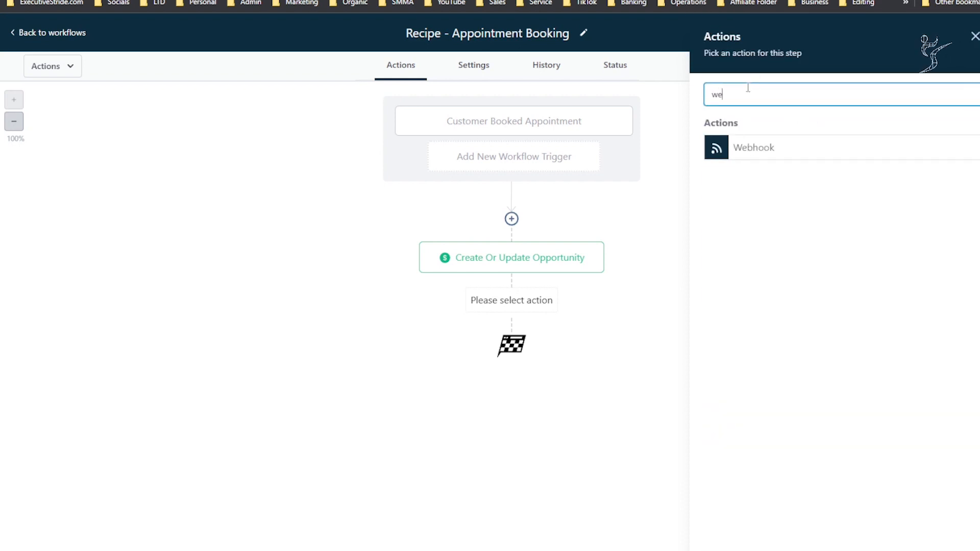
{"action": "key", "text": "BackSpace"}
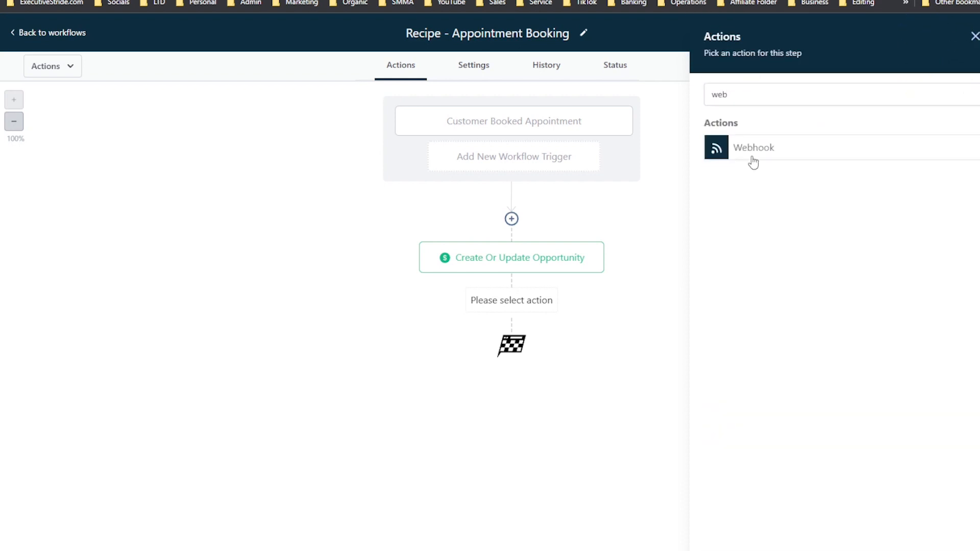
{"action": "left_click", "coordinate": [748, 149]}
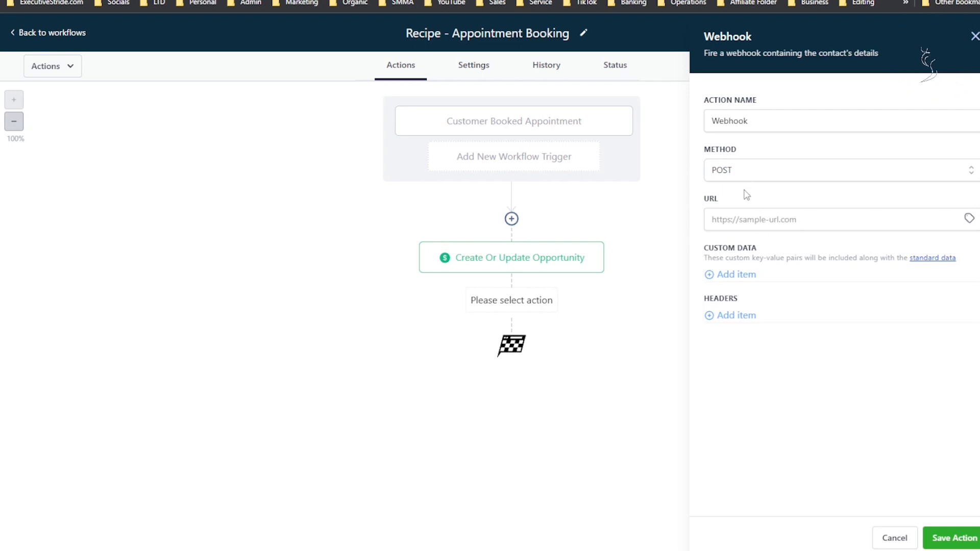
{"action": "left_click", "coordinate": [751, 222]}
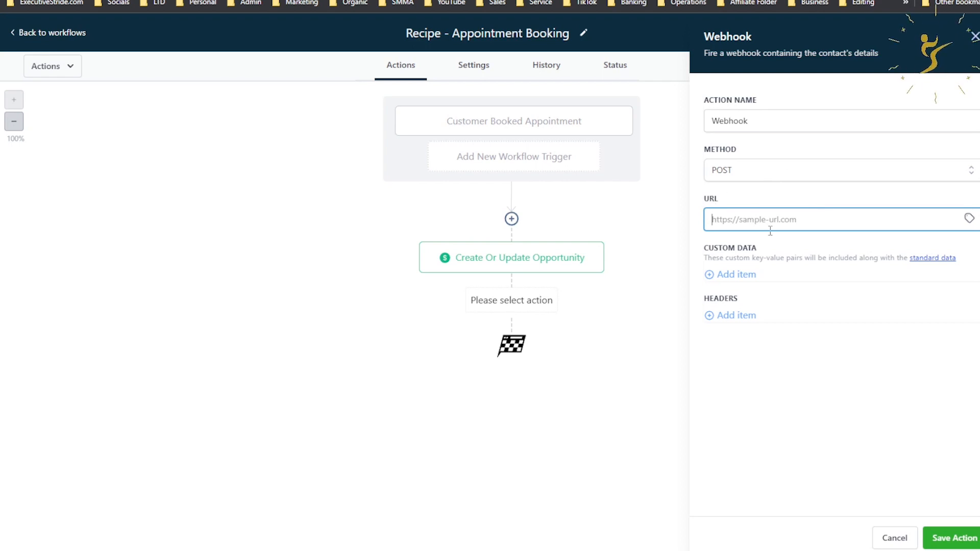
{"action": "left_click_drag", "start_coordinate": [783, 121], "coordinate": [694, 127]}
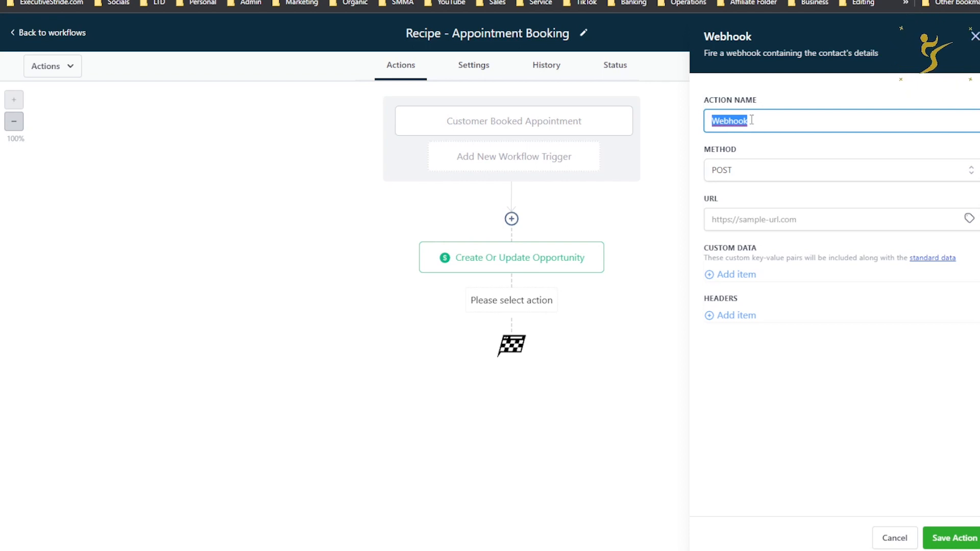
{"action": "left_click", "coordinate": [743, 223]}
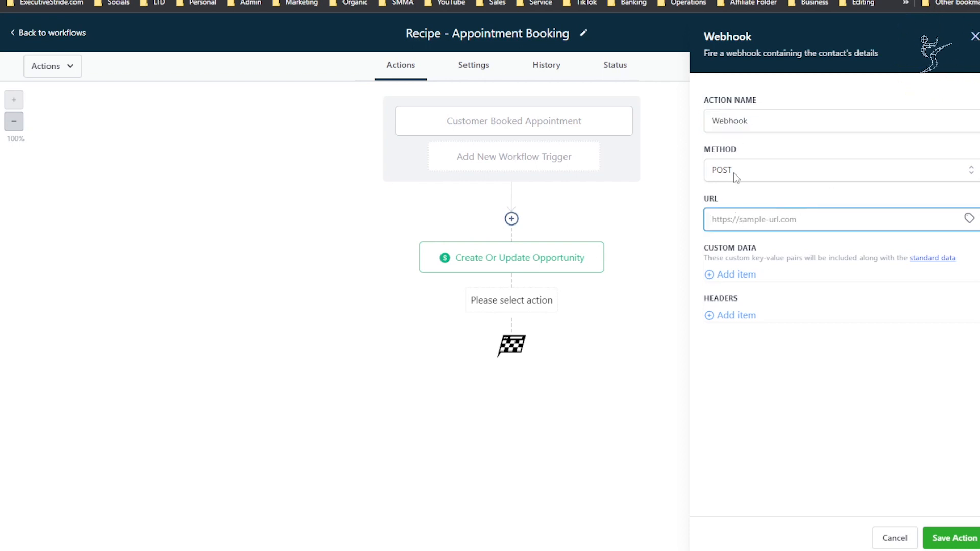
{"action": "left_click", "coordinate": [894, 538]}
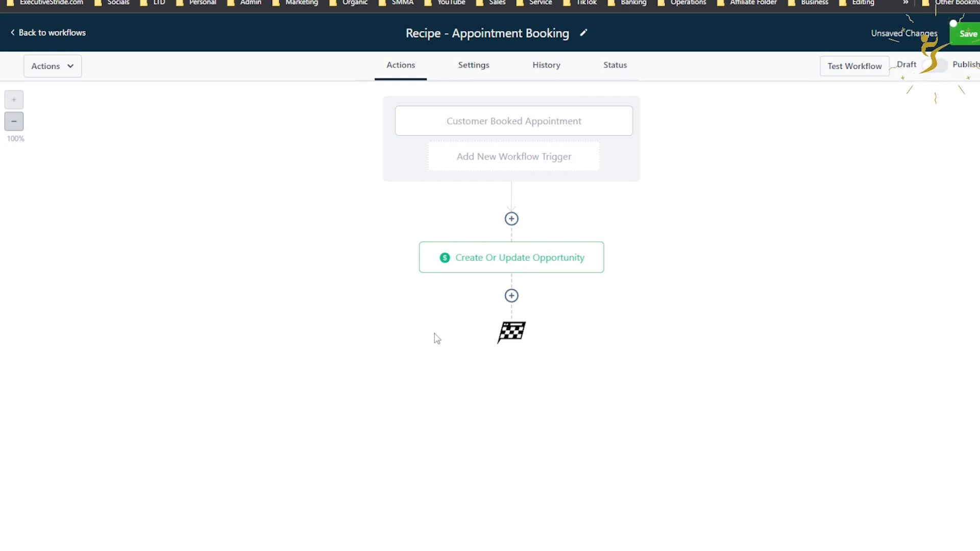
Add a Send Email action after the opportunity action and name it Email 1
{"action": "left_click", "coordinate": [512, 296]}
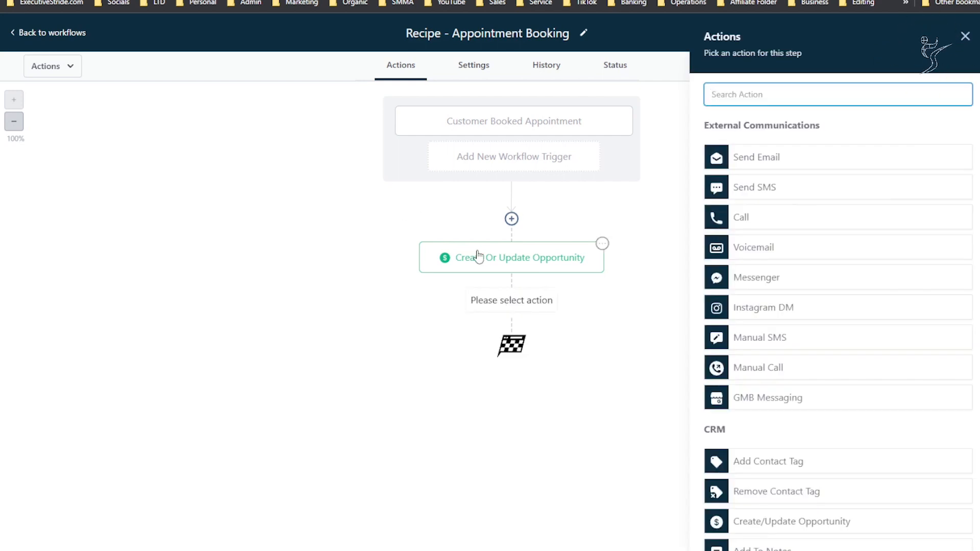
{"action": "scroll", "coordinate": [773, 236], "scroll_direction": "down", "scroll_amount": 2}
{"action": "scroll", "coordinate": [774, 236], "scroll_direction": "up", "scroll_amount": 2}
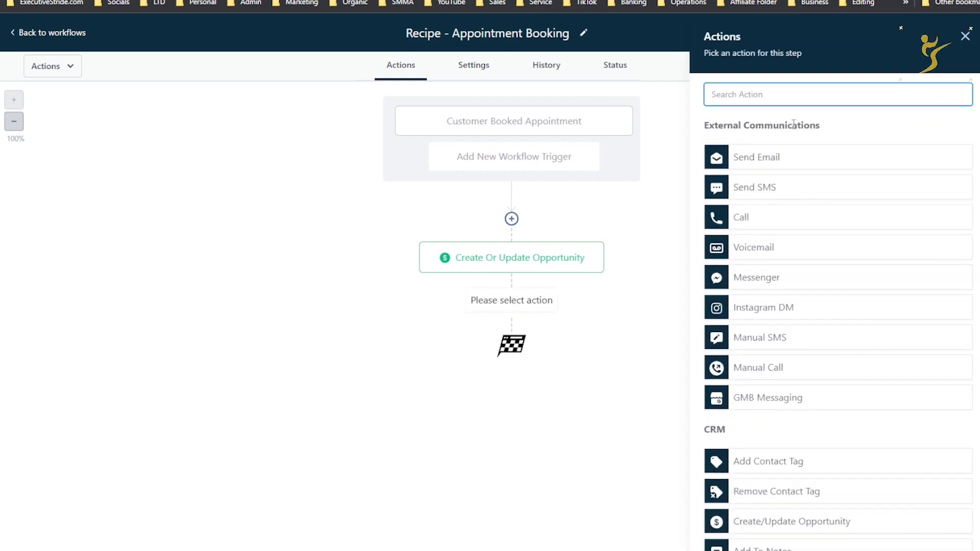
{"action": "left_click", "coordinate": [762, 165]}
{"action": "left_click", "coordinate": [746, 143]}
{"action": "double_click", "coordinate": [728, 147]}
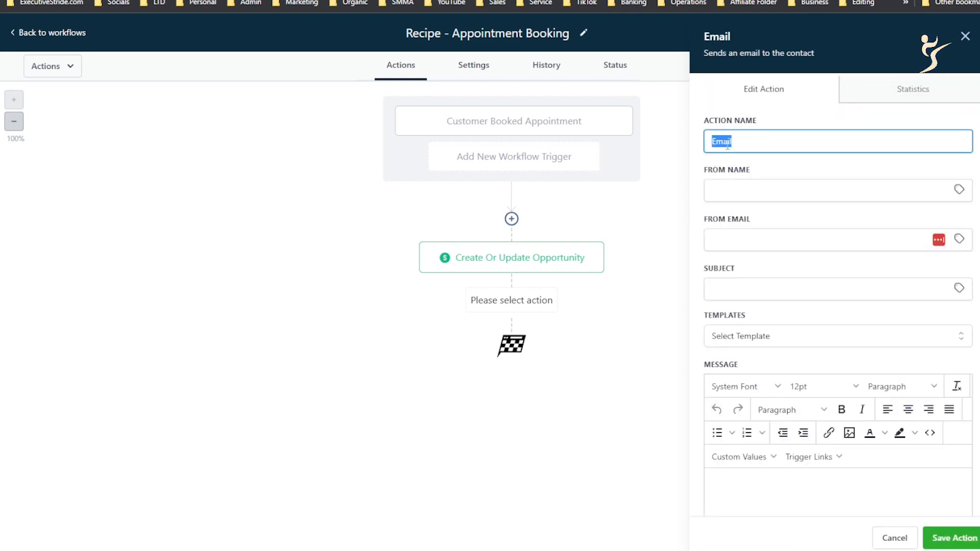
{"action": "left_click", "coordinate": [890, 147]}
Set the email's From Name to the user's Full Name custom value
{"action": "scroll", "coordinate": [825, 188], "scroll_direction": "down", "scroll_amount": 1}
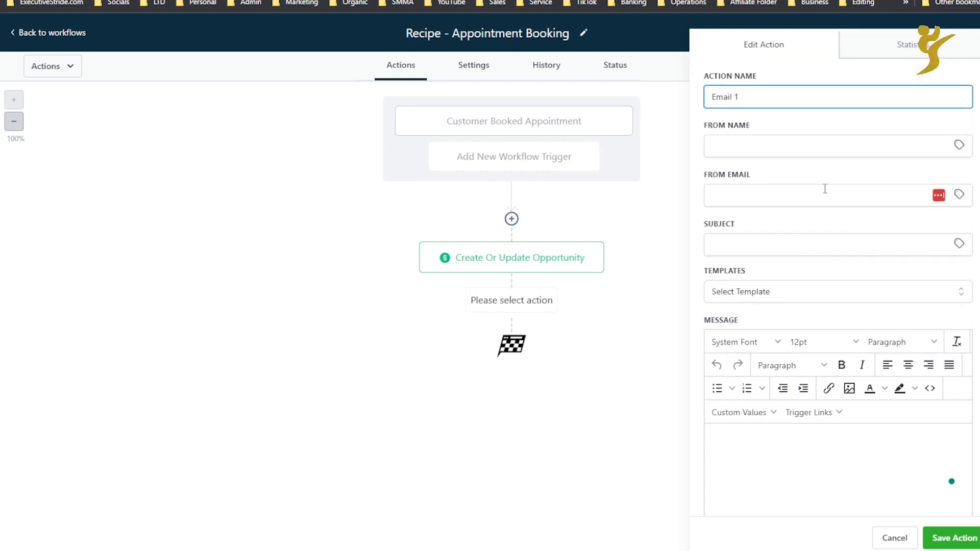
{"action": "left_click", "coordinate": [735, 143]}
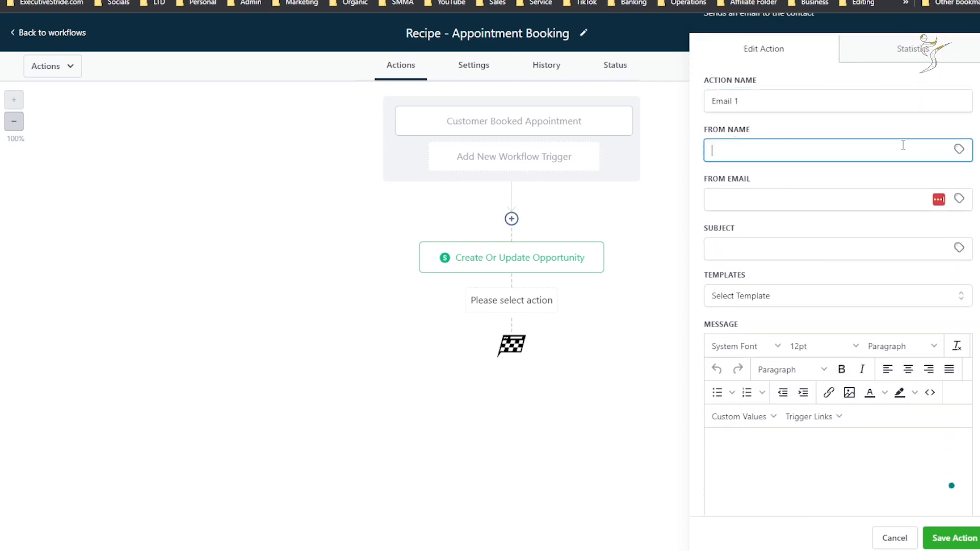
{"action": "left_click", "coordinate": [959, 149]}
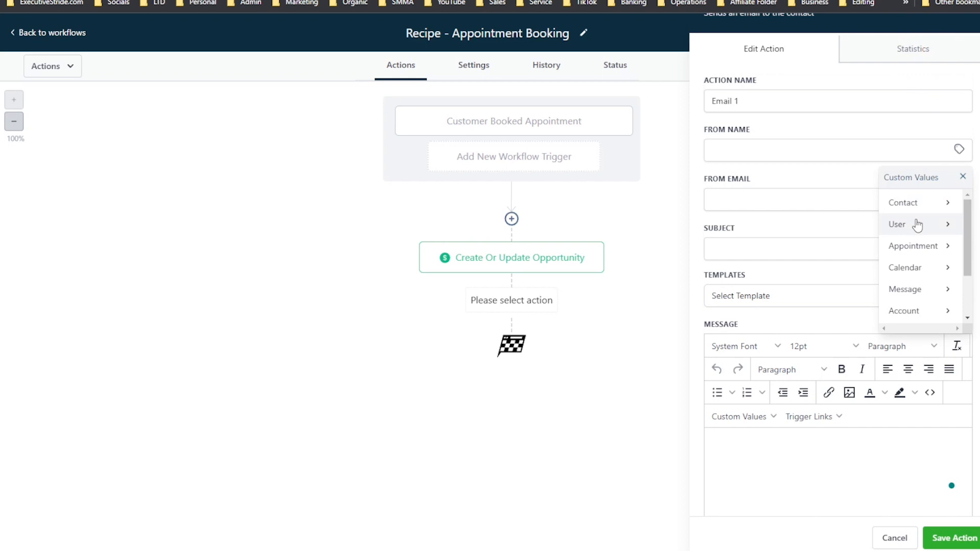
{"action": "left_click", "coordinate": [918, 224]}
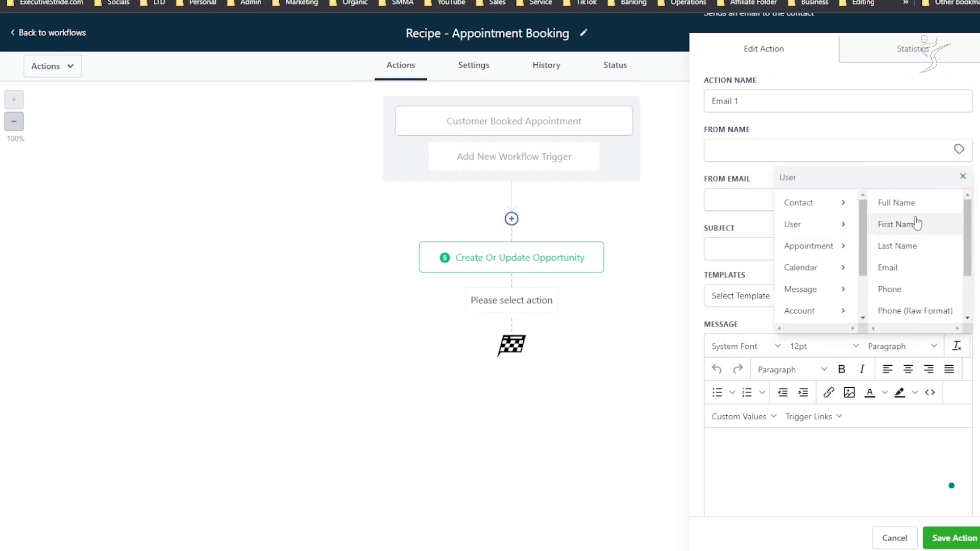
{"action": "left_click", "coordinate": [888, 209]}
{"action": "left_click_drag", "start_coordinate": [838, 153], "coordinate": [683, 160]}
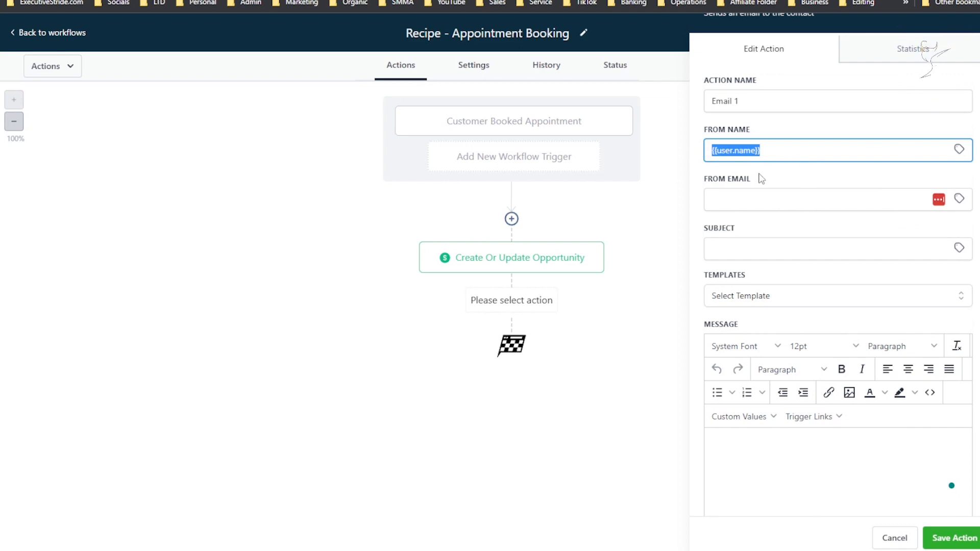
Set the email's From Email to the user's Email custom value
{"action": "left_click", "coordinate": [959, 199]}
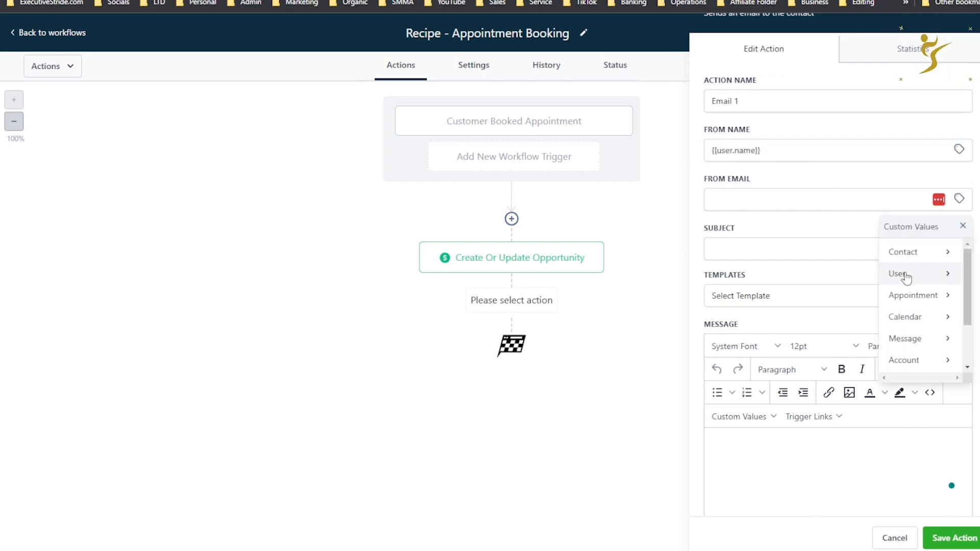
{"action": "left_click", "coordinate": [904, 275]}
{"action": "scroll", "coordinate": [903, 296], "scroll_direction": "down", "scroll_amount": 2}
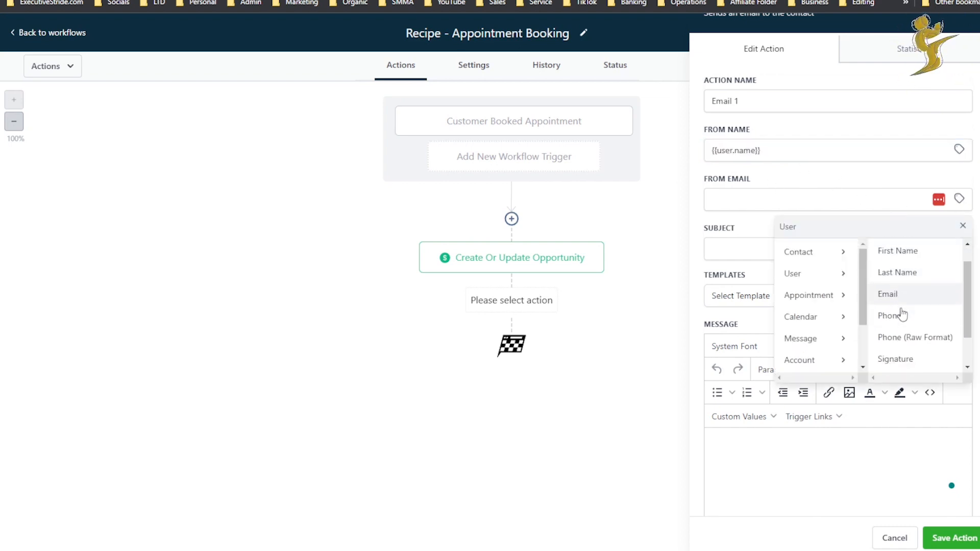
{"action": "scroll", "coordinate": [905, 282], "scroll_direction": "up", "scroll_amount": 1}
{"action": "left_click", "coordinate": [891, 289]}
Enter "Booking Confirmation" as the email's subject, correcting the misspelled second word with a spelling suggestion
{"action": "left_click", "coordinate": [844, 246]}
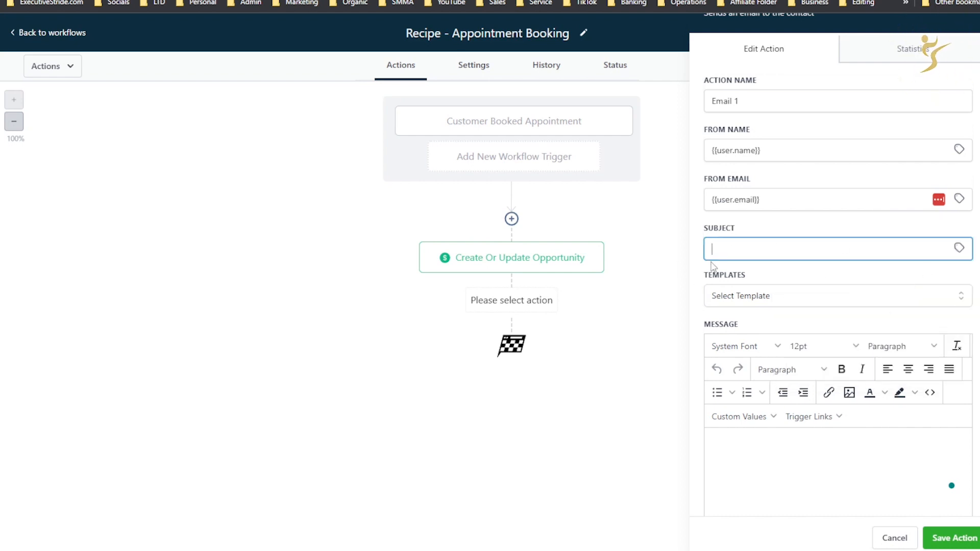
{"action": "type", "text": "Booking Co"}
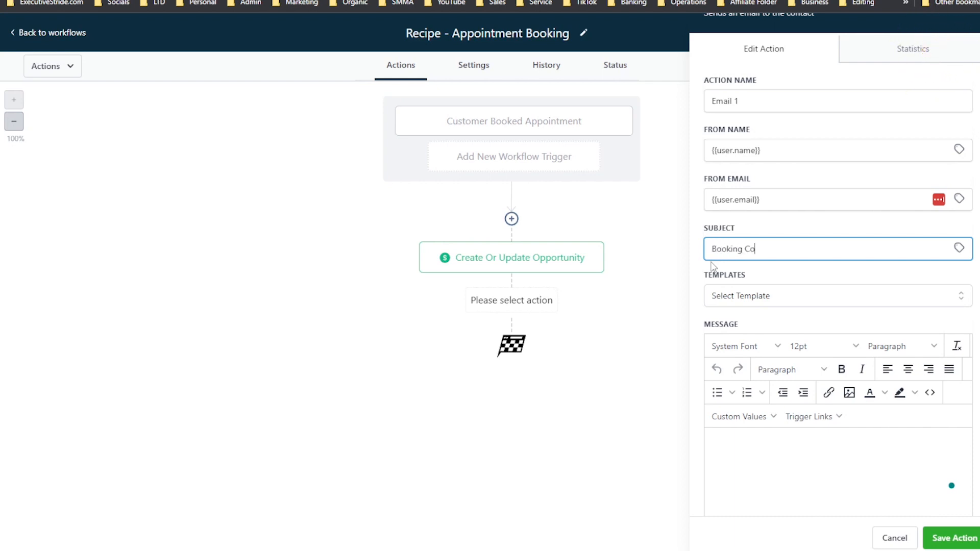
{"action": "key", "text": "BackSpace"}
{"action": "key", "text": "BackSpace"}
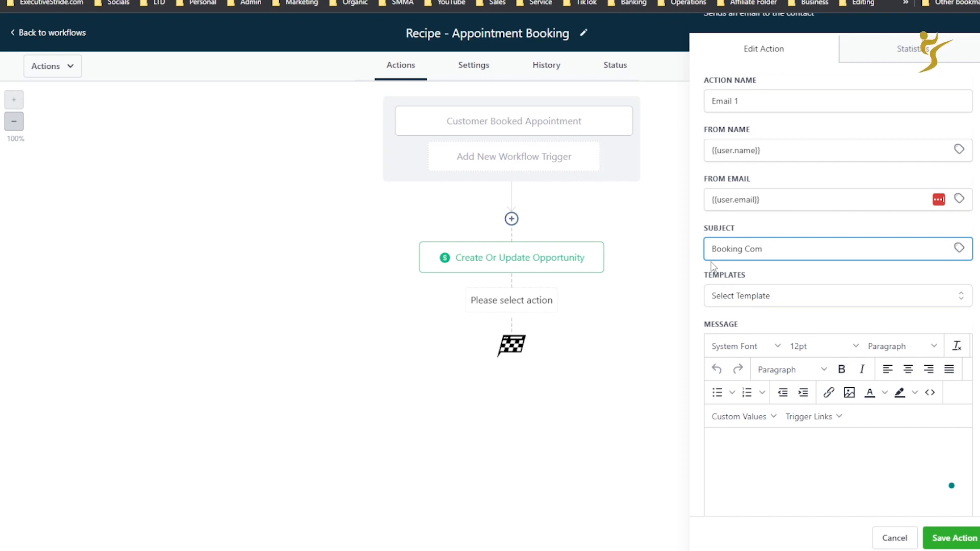
{"action": "type", "text": "mformation"}
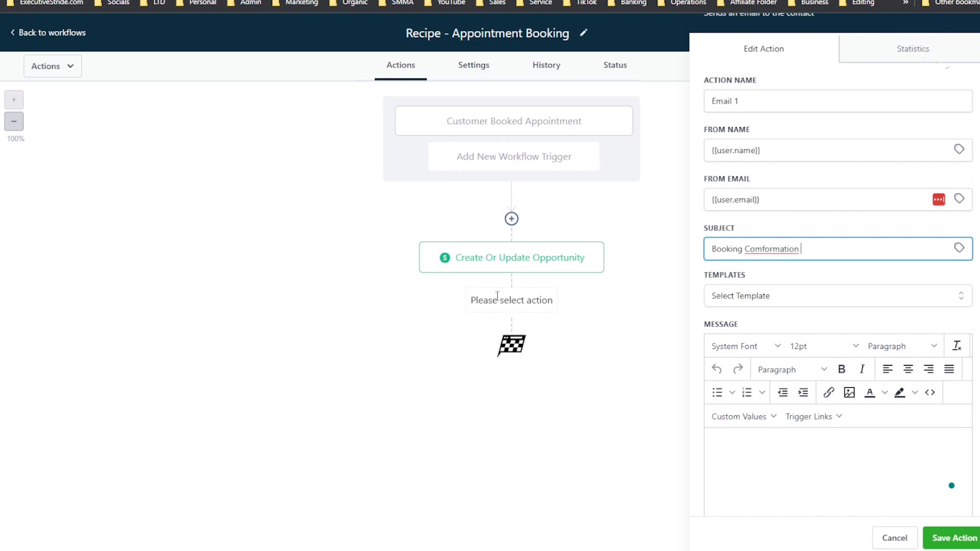
{"action": "right_click", "coordinate": [781, 248]}
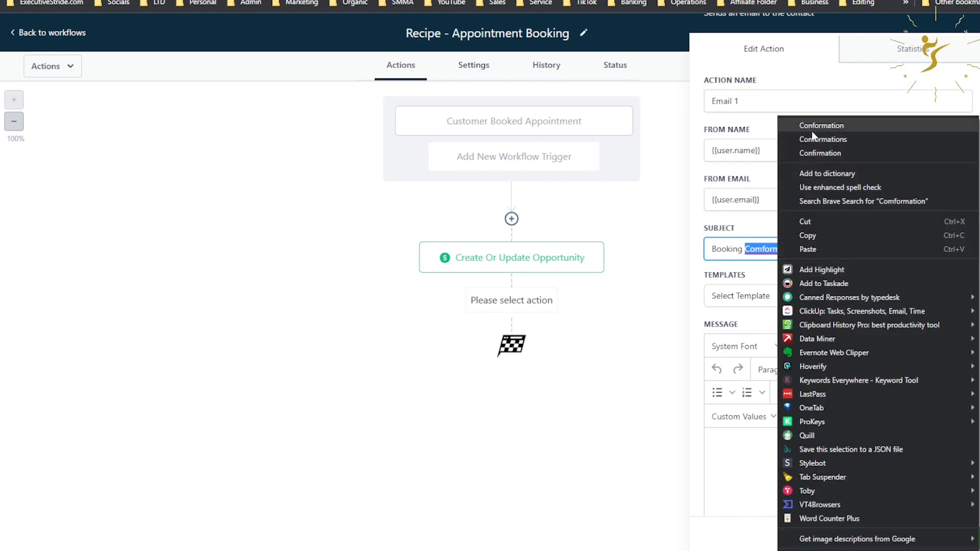
{"action": "left_click", "coordinate": [824, 153]}
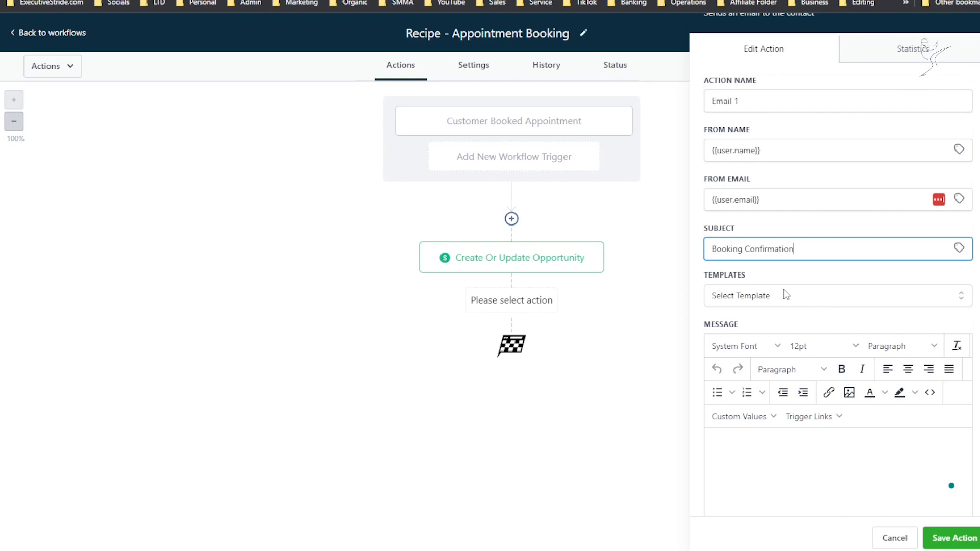
{"action": "left_click", "coordinate": [782, 295]}
{"action": "scroll", "coordinate": [870, 419], "scroll_direction": "down", "scroll_amount": 5}
{"action": "left_click", "coordinate": [834, 304]}
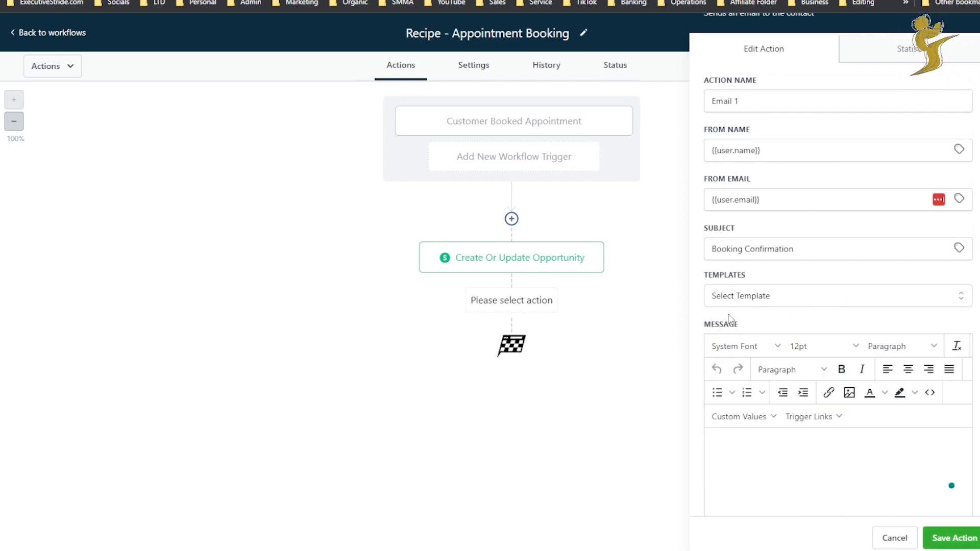
Begin the email message with the greeting "Hey {{contact.first_name}}," using the contact's First Name custom value
{"action": "scroll", "coordinate": [788, 442], "scroll_direction": "down", "scroll_amount": 2}
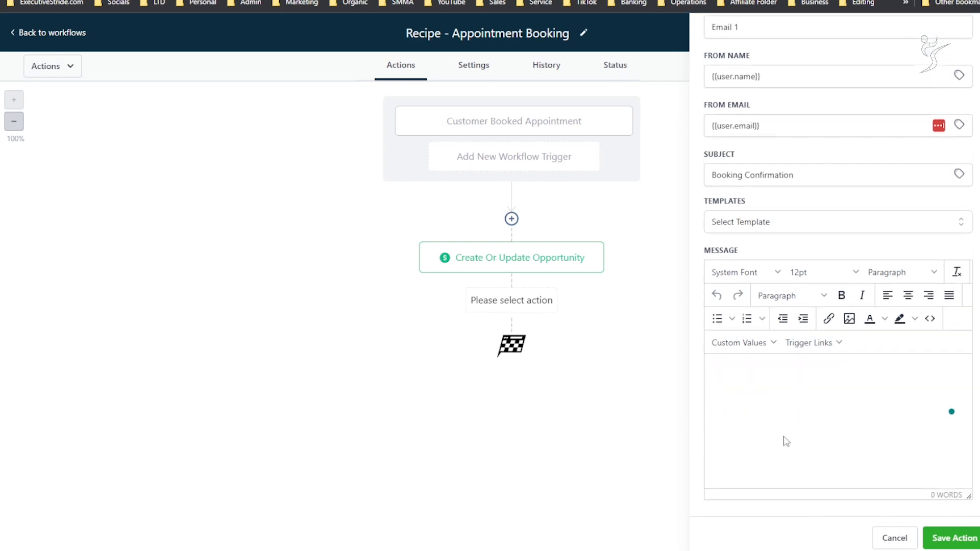
{"action": "left_click", "coordinate": [771, 372]}
{"action": "type", "text": "Hey"}
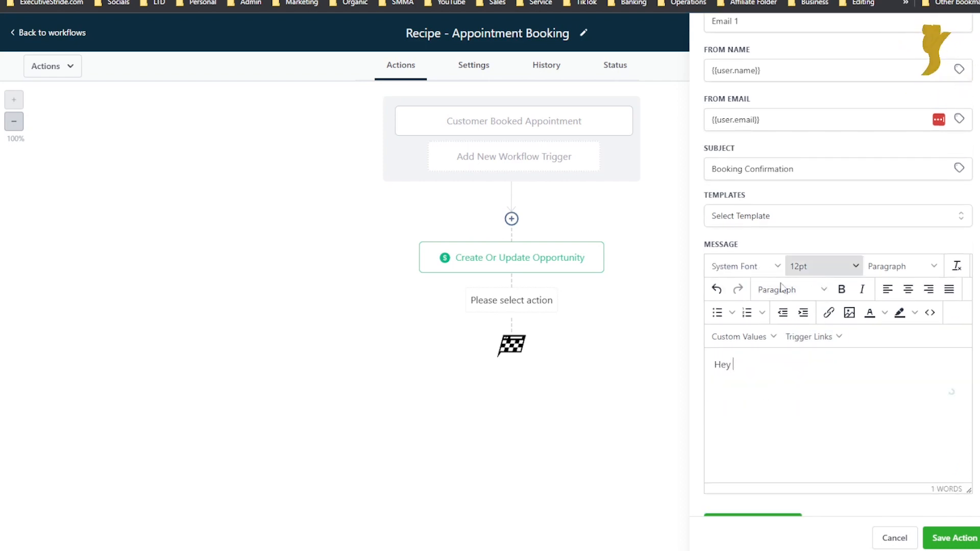
{"action": "left_click", "coordinate": [725, 336]}
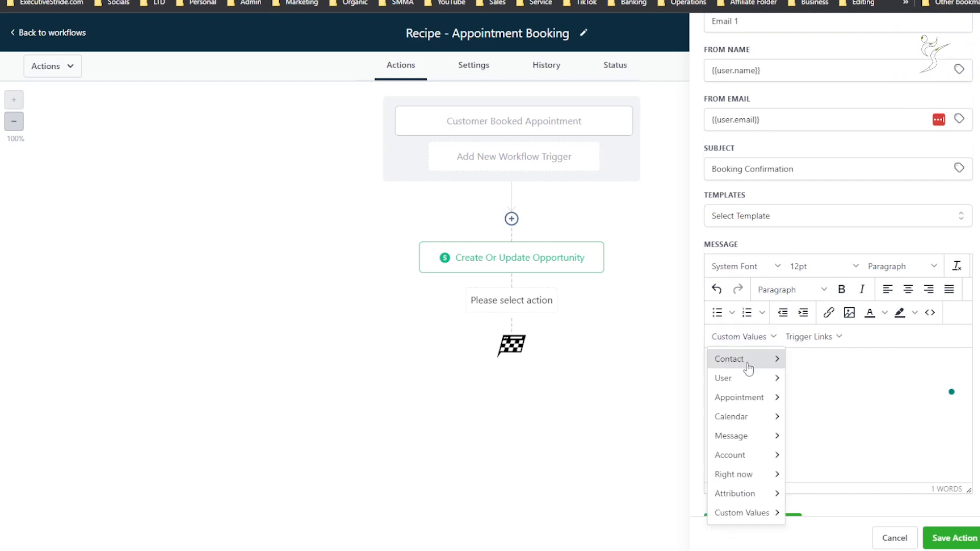
{"action": "mouse_move", "coordinate": [751, 358]}
{"action": "left_click", "coordinate": [816, 45]}
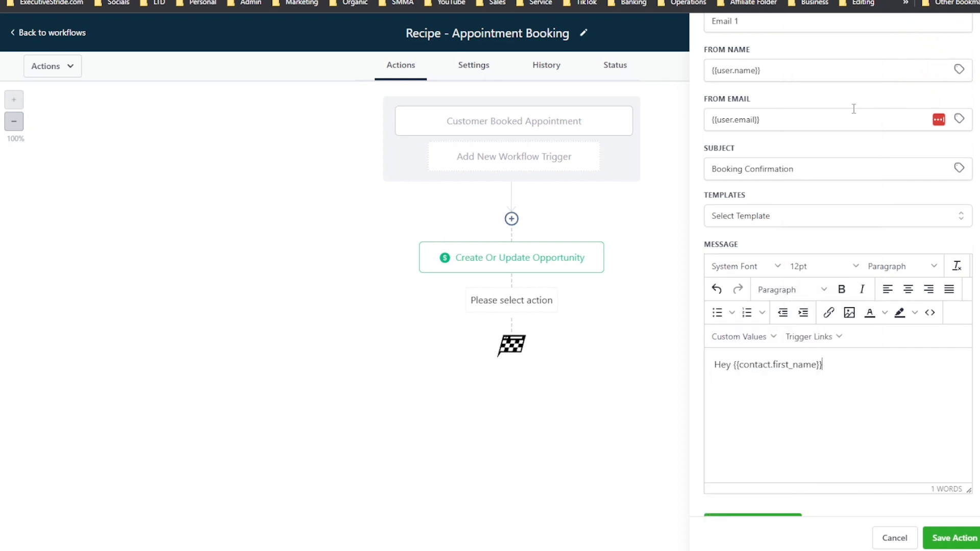
{"action": "type", "text": ","}
{"action": "key", "text": "Return"}
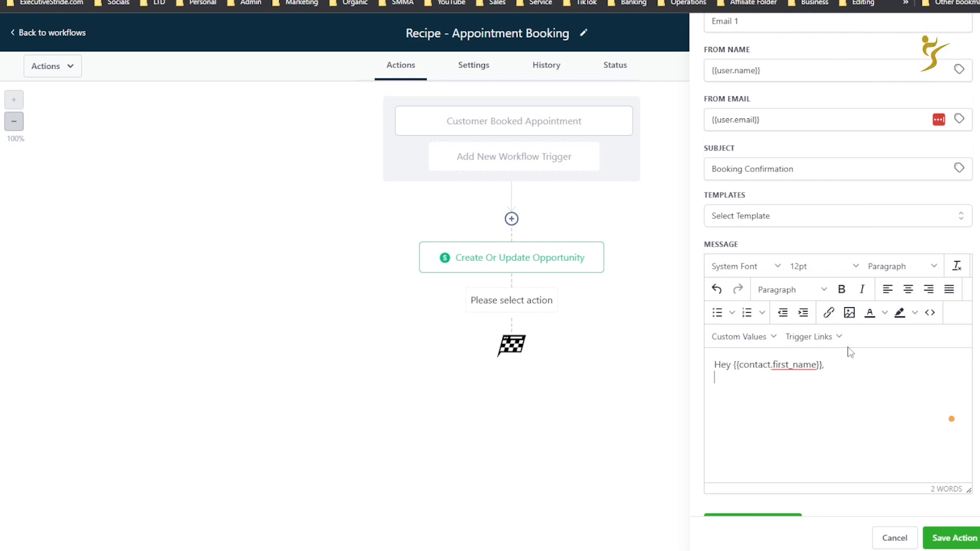
Write the message body: "Your demo is booked! Please confirm you'll be attending by replying 'YES'."
{"action": "type", "text": "Your dem"}
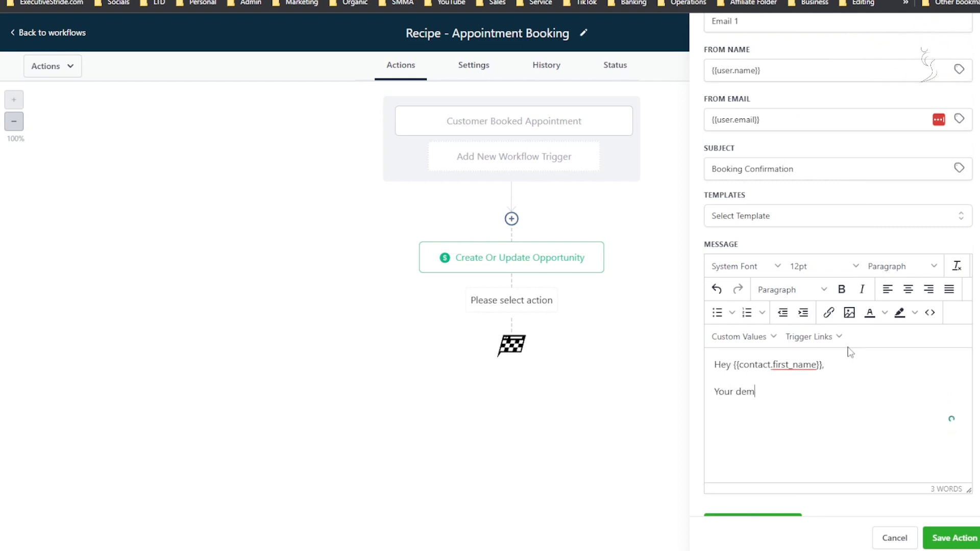
{"action": "type", "text": "o is book"}
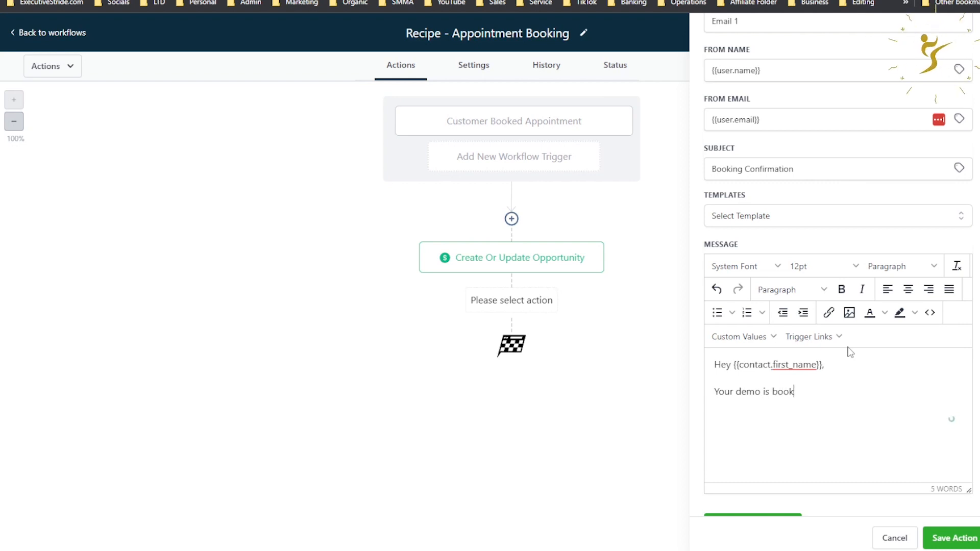
{"action": "type", "text": "ed! "}
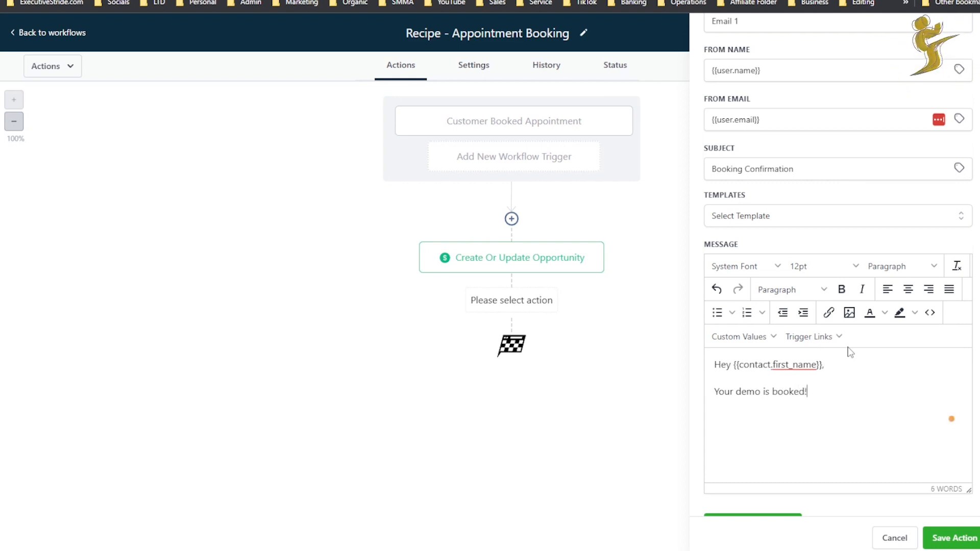
{"action": "type", "text": "Please confirm you'"}
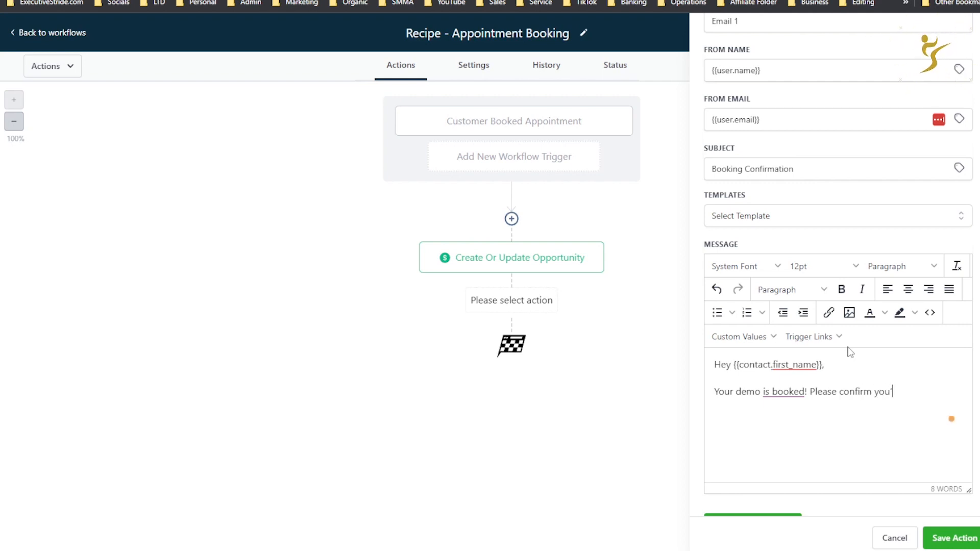
{"action": "type", "text": "ll"}
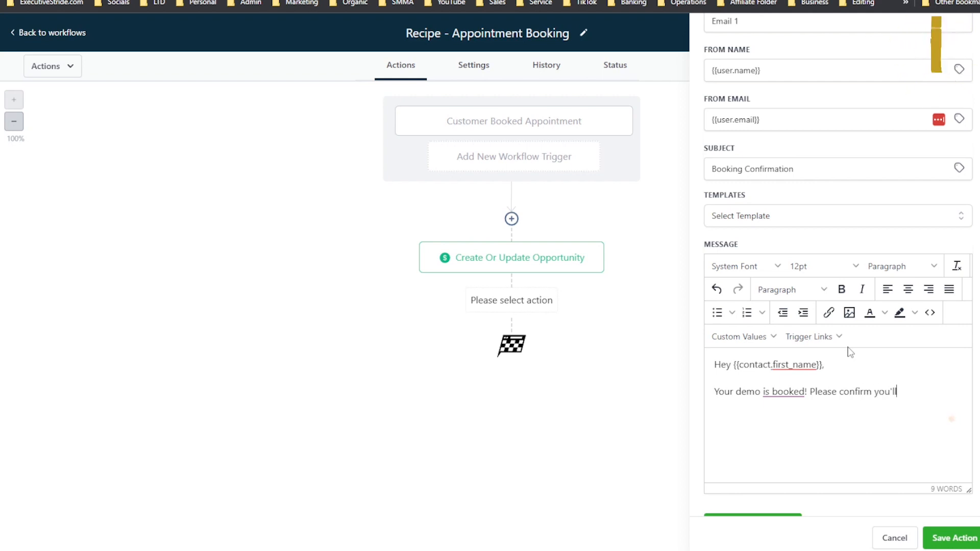
{"action": "type", "text": " be attending"}
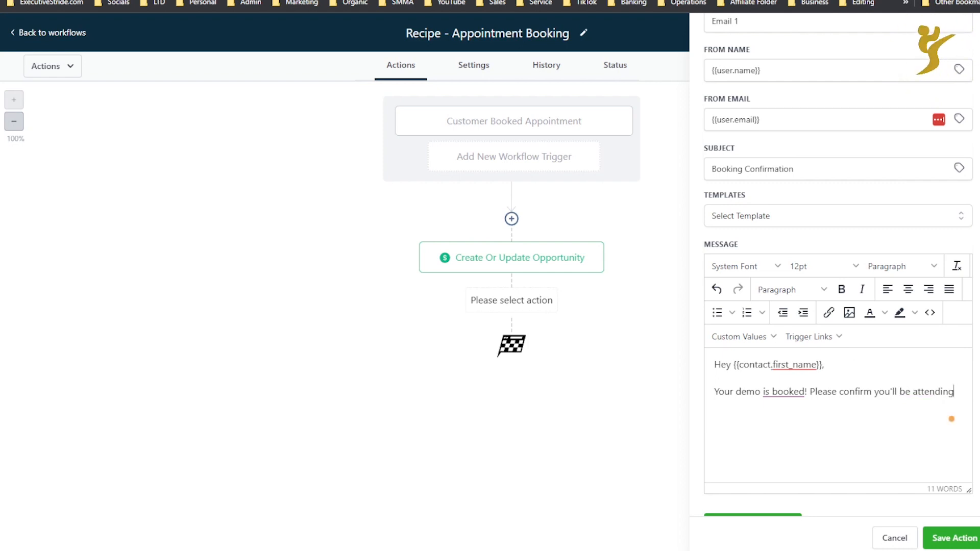
{"action": "type", "text": " by replying"}
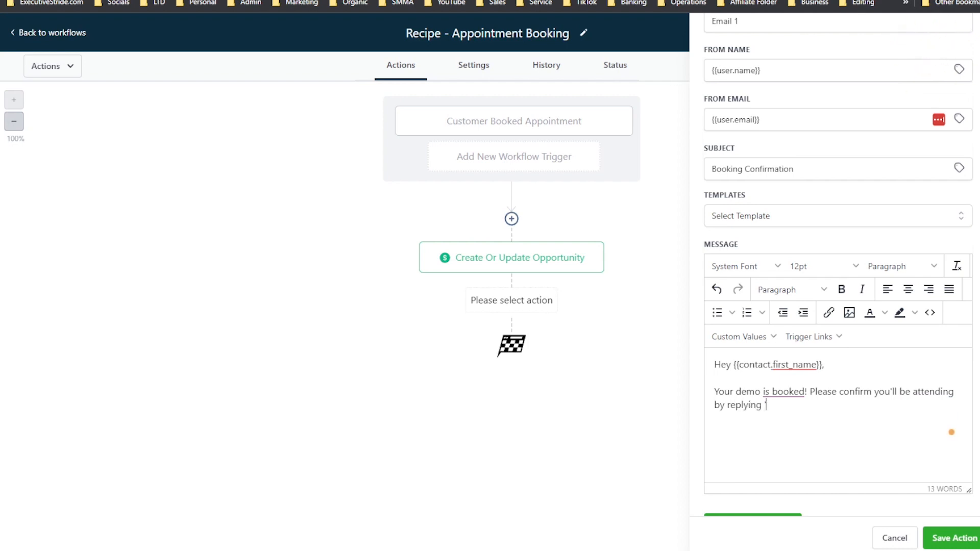
{"action": "type", "text": " 'YES'  t"}
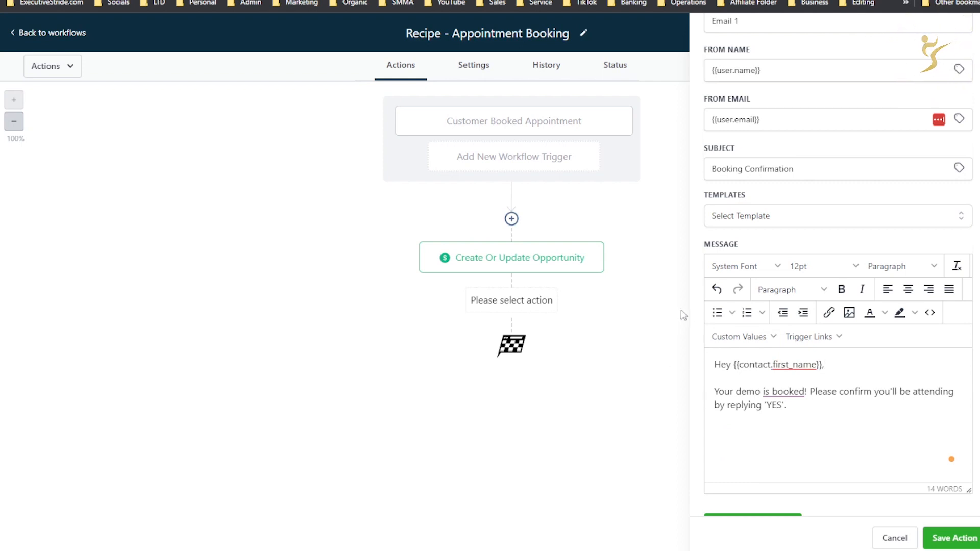
Replace the email's subject with "Demo"
{"action": "left_click", "coordinate": [800, 169]}
{"action": "left_click_drag", "start_coordinate": [799, 169], "coordinate": [714, 169]}
{"action": "type", "text": "Demo It"}
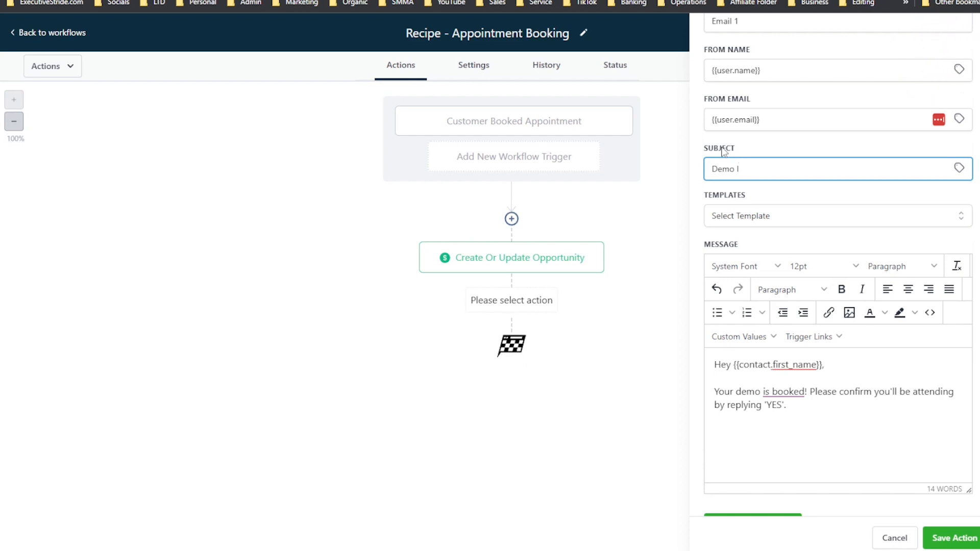
{"action": "left_click_drag", "start_coordinate": [768, 192], "coordinate": [740, 169]}
{"action": "left_click", "coordinate": [786, 387]}
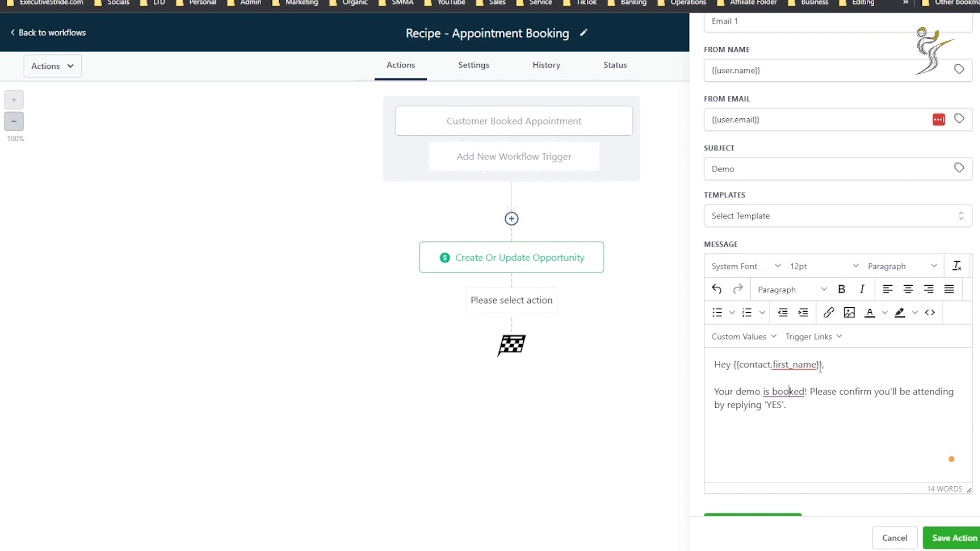
Review the email action's sender fields, message, font choices, and attachment and test email options
{"action": "scroll", "coordinate": [717, 275], "scroll_direction": "down", "scroll_amount": 2}
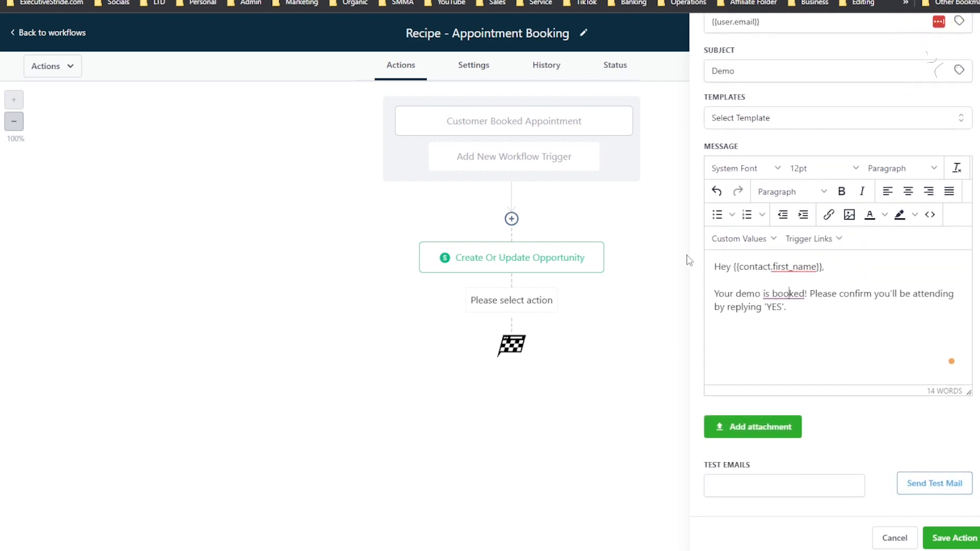
{"action": "left_click", "coordinate": [849, 276]}
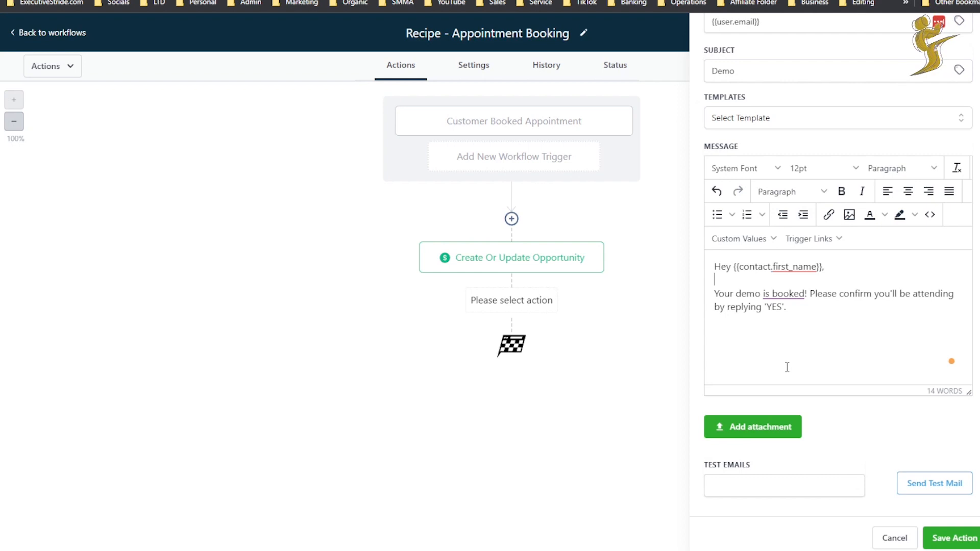
{"action": "scroll", "coordinate": [951, 519], "scroll_direction": "up", "scroll_amount": 3}
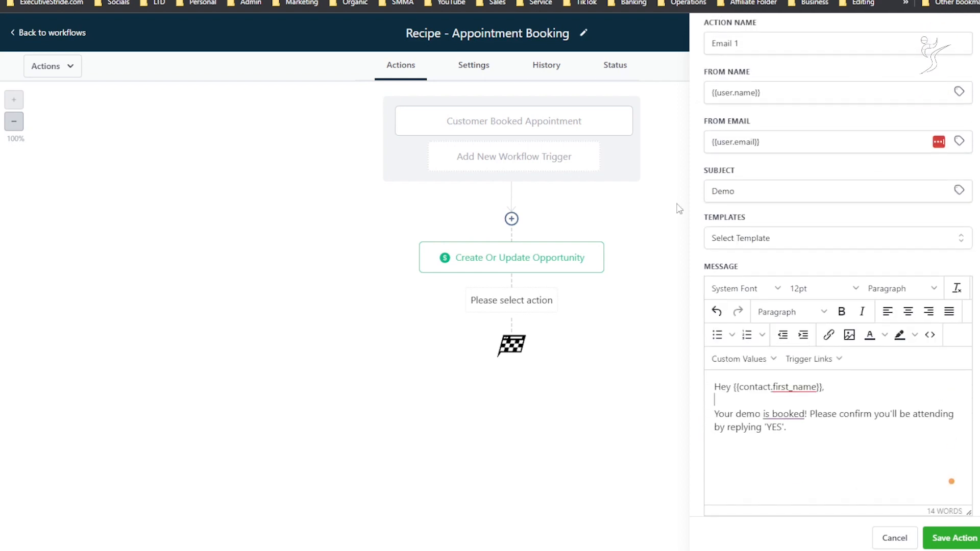
{"action": "scroll", "coordinate": [868, 409], "scroll_direction": "up", "scroll_amount": 1}
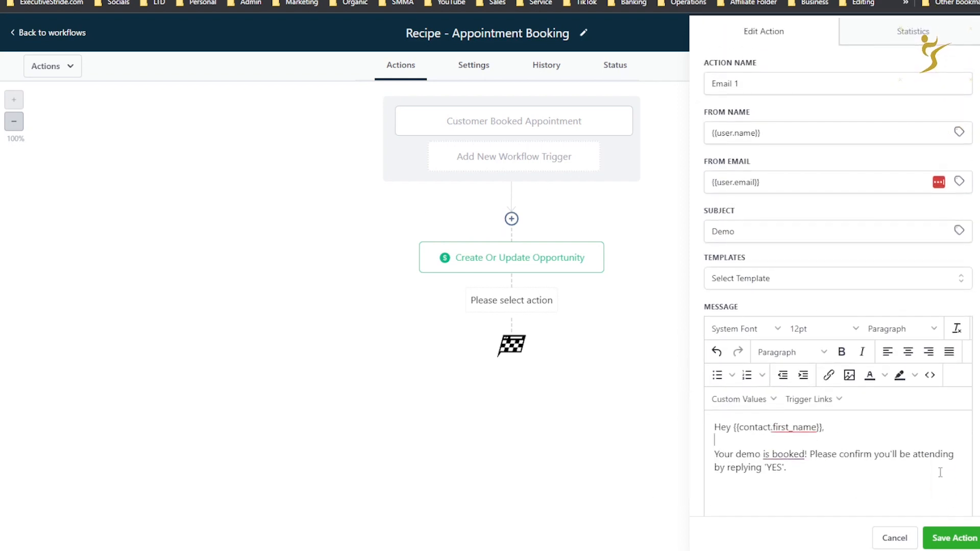
{"action": "scroll", "coordinate": [946, 501], "scroll_direction": "down", "scroll_amount": 3}
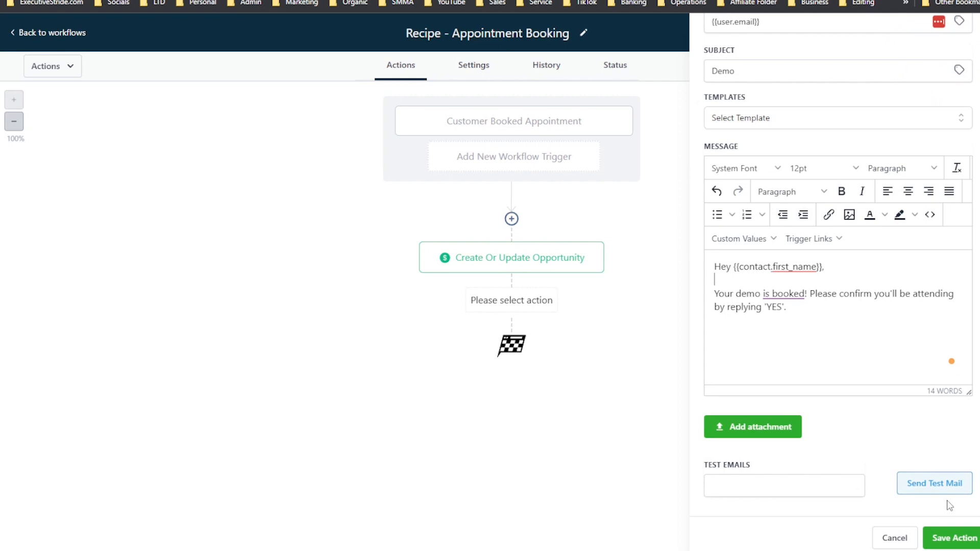
{"action": "scroll", "coordinate": [930, 357], "scroll_direction": "up", "scroll_amount": 2}
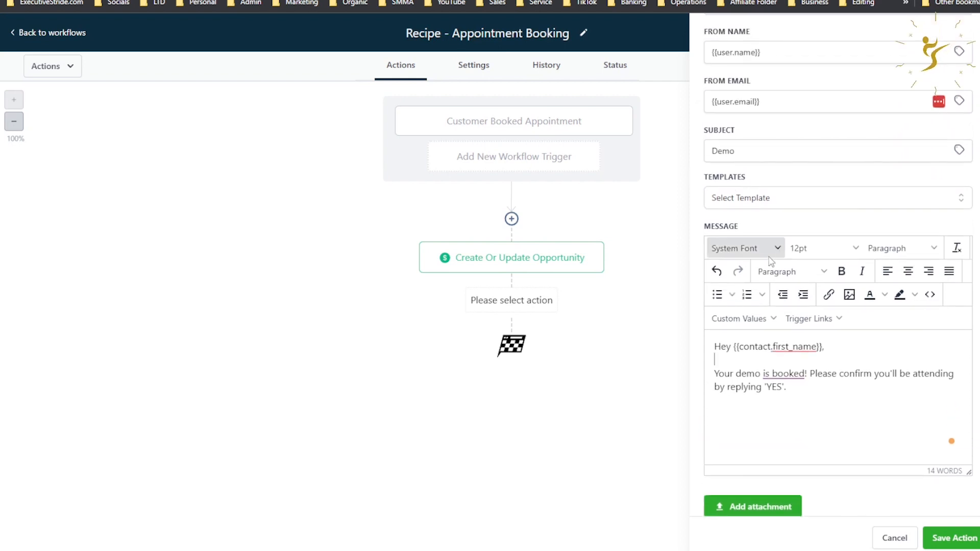
{"action": "left_click_drag", "start_coordinate": [827, 393], "coordinate": [676, 325]}
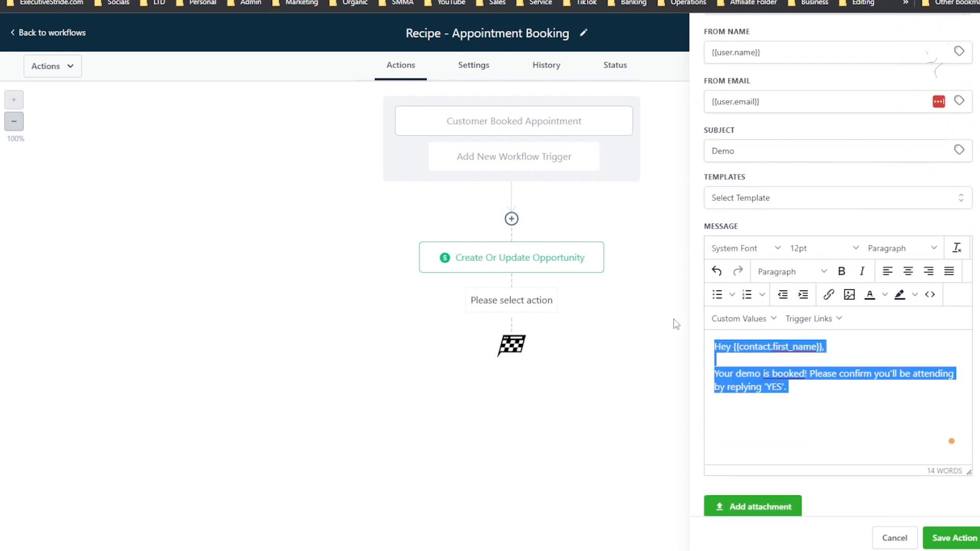
{"action": "left_click", "coordinate": [767, 256]}
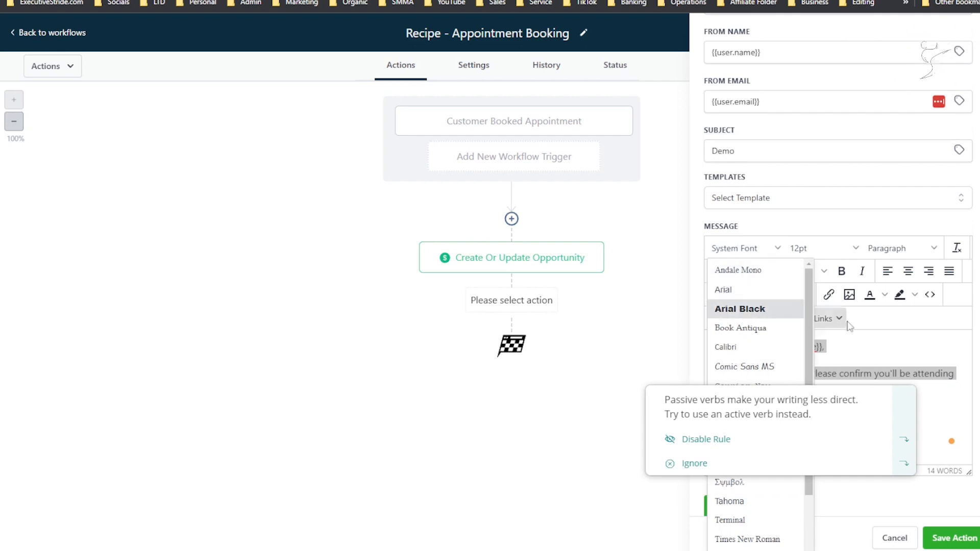
{"action": "left_click", "coordinate": [863, 347]}
{"action": "scroll", "coordinate": [845, 367], "scroll_direction": "down", "scroll_amount": 1}
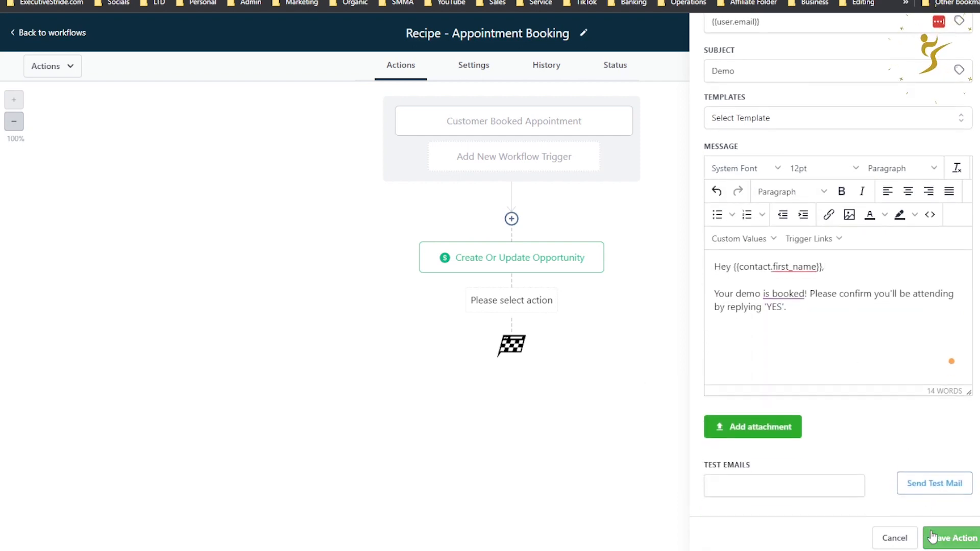
Save the email action and add a Wait action after Email 1
{"action": "left_click", "coordinate": [951, 538]}
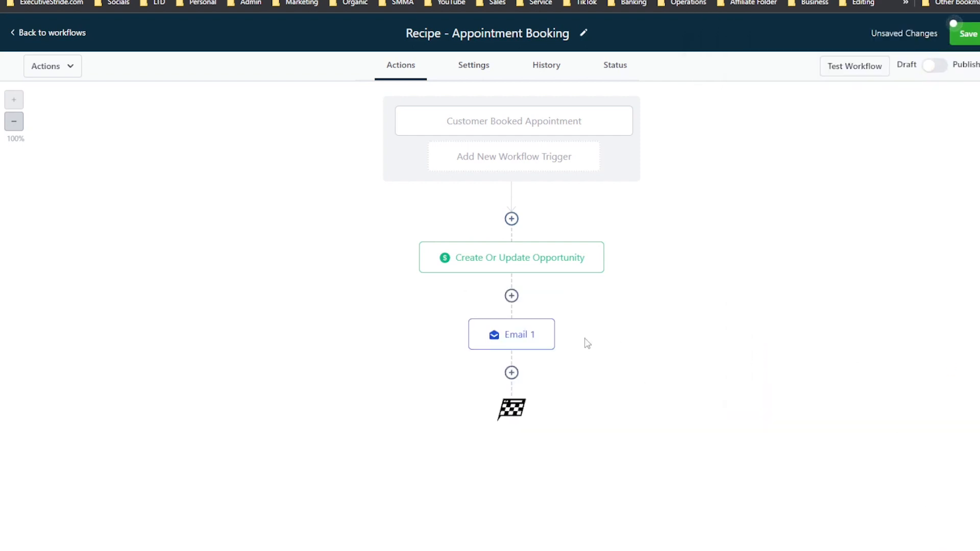
{"action": "left_click", "coordinate": [512, 374]}
{"action": "type", "text": "wait"}
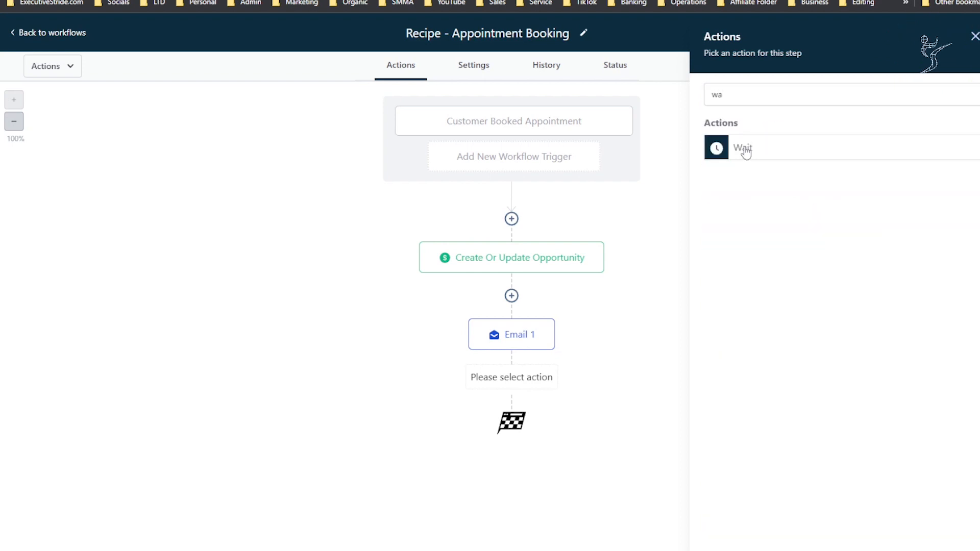
{"action": "left_click", "coordinate": [745, 151]}
Set the Wait action's time delay to 1 day and save the action
{"action": "double_click", "coordinate": [506, 215]}
{"action": "type", "text": "1"}
{"action": "left_click", "coordinate": [623, 232]}
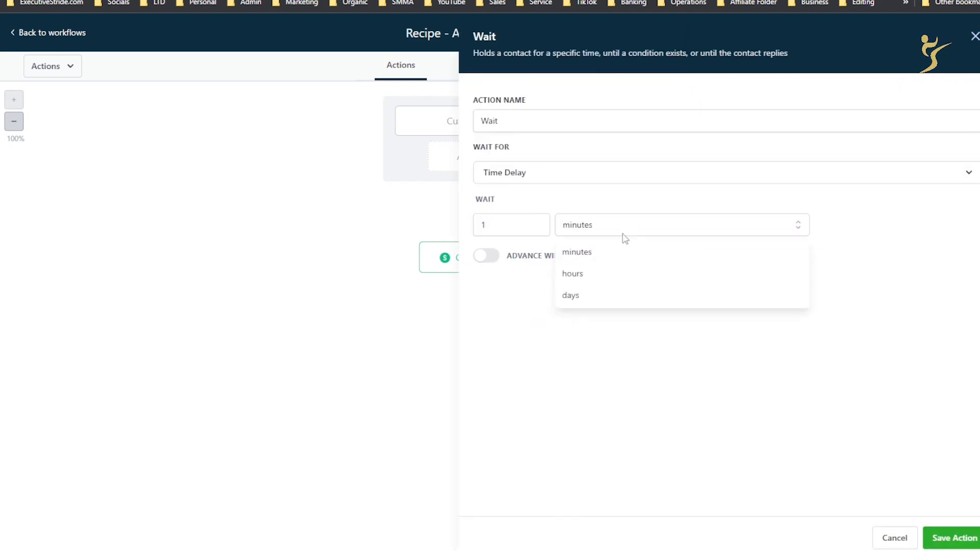
{"action": "left_click", "coordinate": [608, 296]}
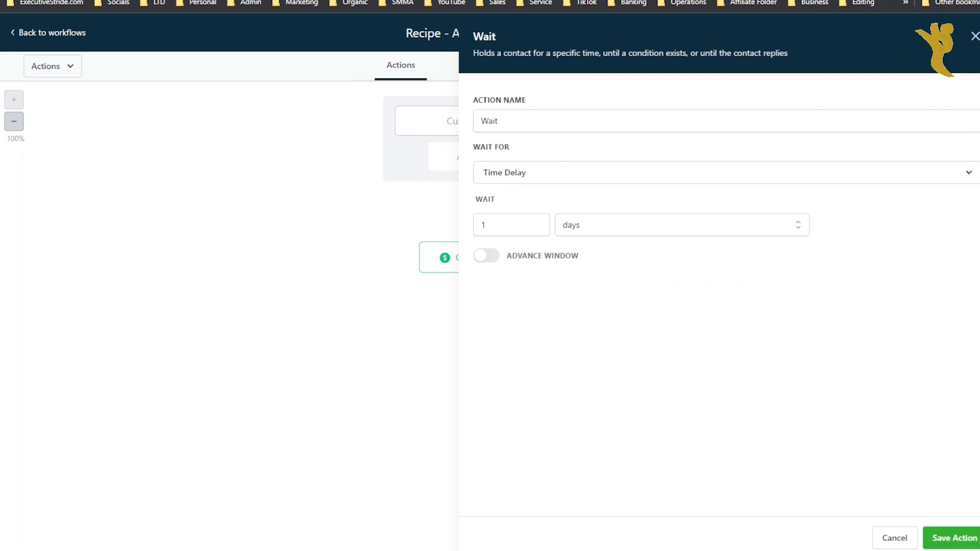
{"action": "left_click", "coordinate": [952, 538]}
Try the Wait action's Event / Appointment time option with Before timing, and leave it without saving
{"action": "left_click", "coordinate": [511, 449]}
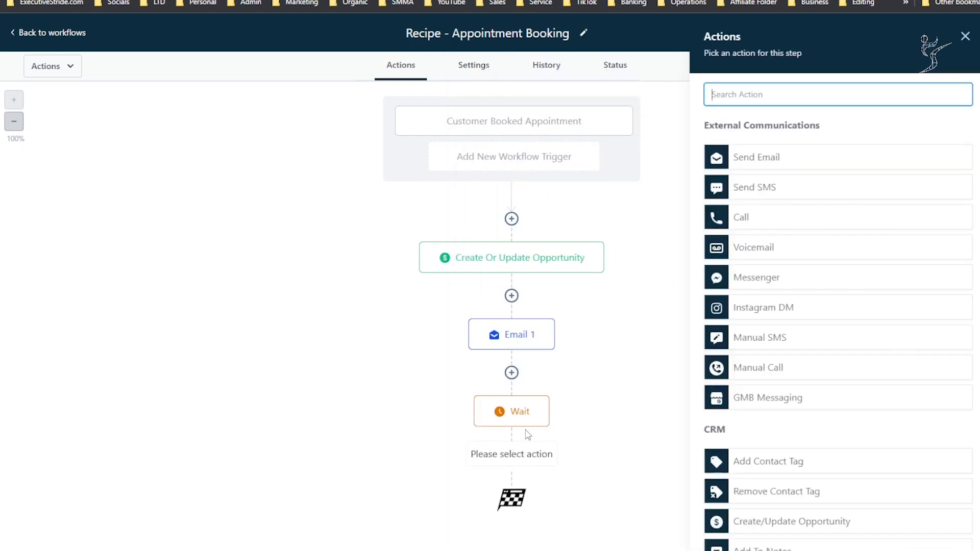
{"action": "left_click", "coordinate": [513, 414]}
{"action": "left_click", "coordinate": [557, 170]}
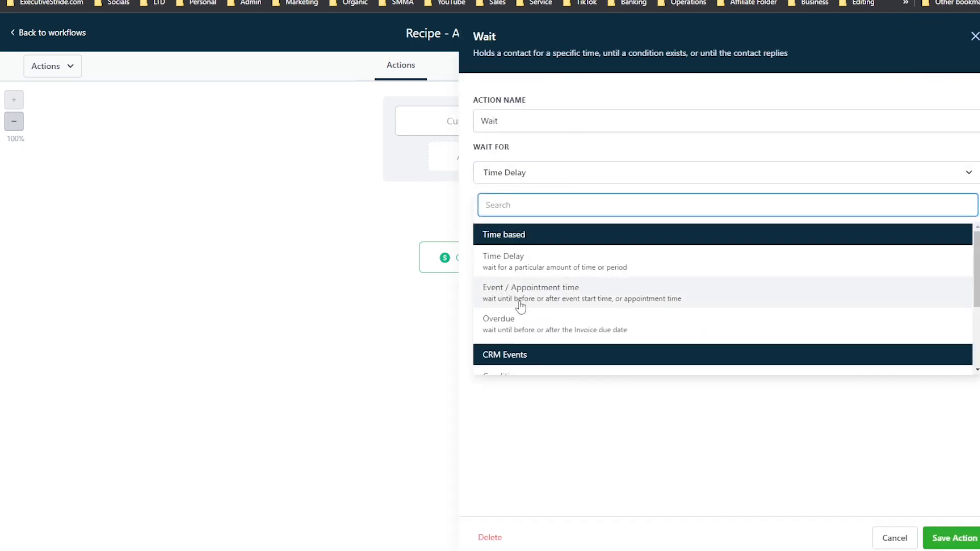
{"action": "scroll", "coordinate": [518, 301], "scroll_direction": "down", "scroll_amount": 1}
{"action": "left_click", "coordinate": [536, 252]}
{"action": "left_click", "coordinate": [521, 247]}
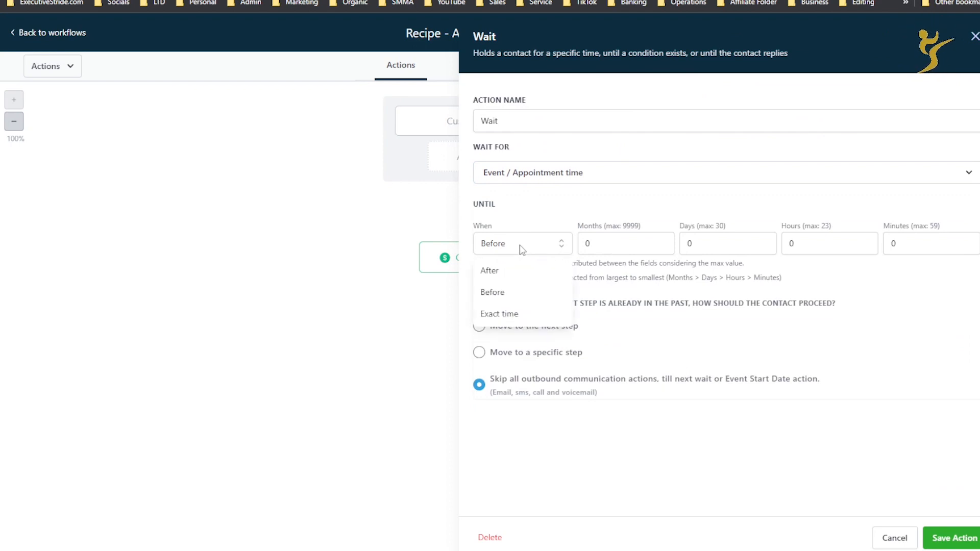
{"action": "left_click", "coordinate": [503, 292]}
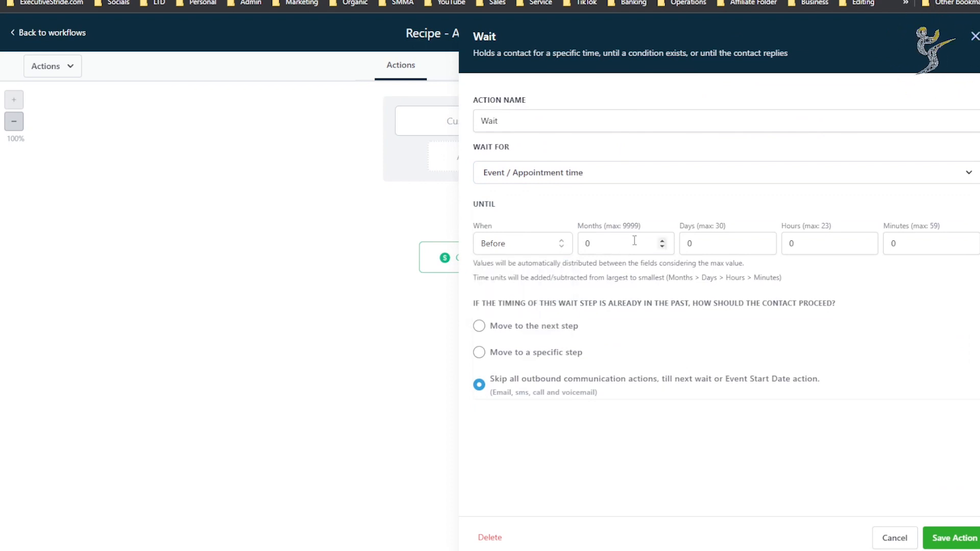
{"action": "left_click", "coordinate": [662, 243]}
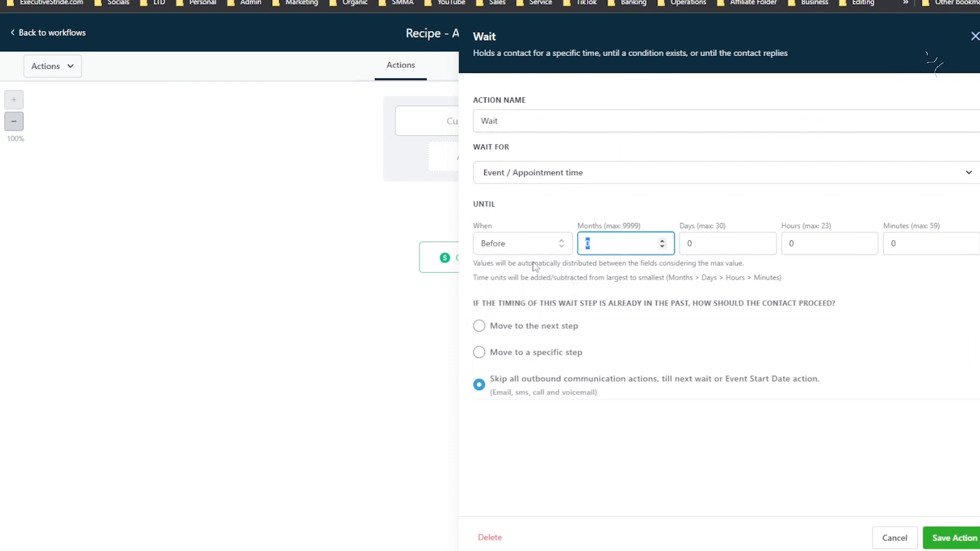
{"action": "left_click", "coordinate": [894, 538]}
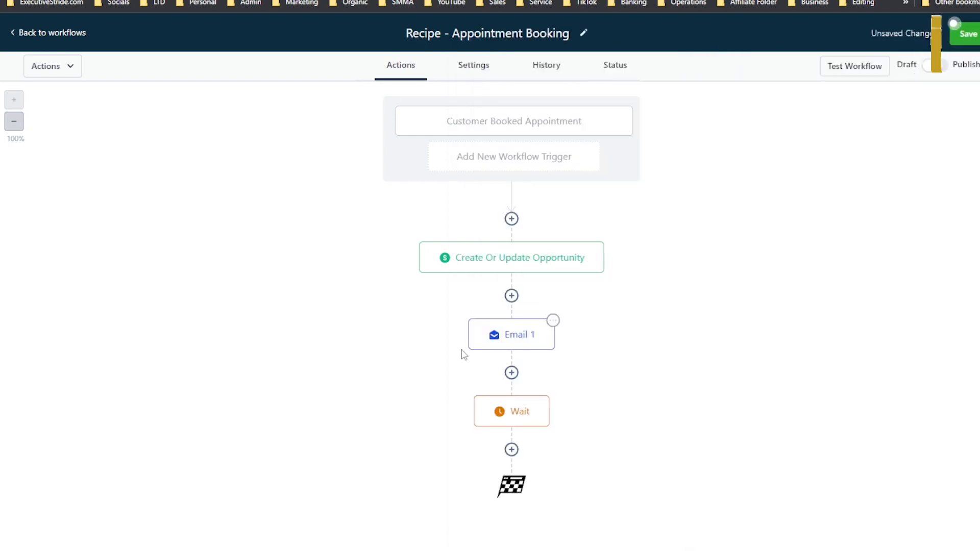
Review the Wait action's time delay settings and the list of actions that can follow it
{"action": "left_click", "coordinate": [542, 408]}
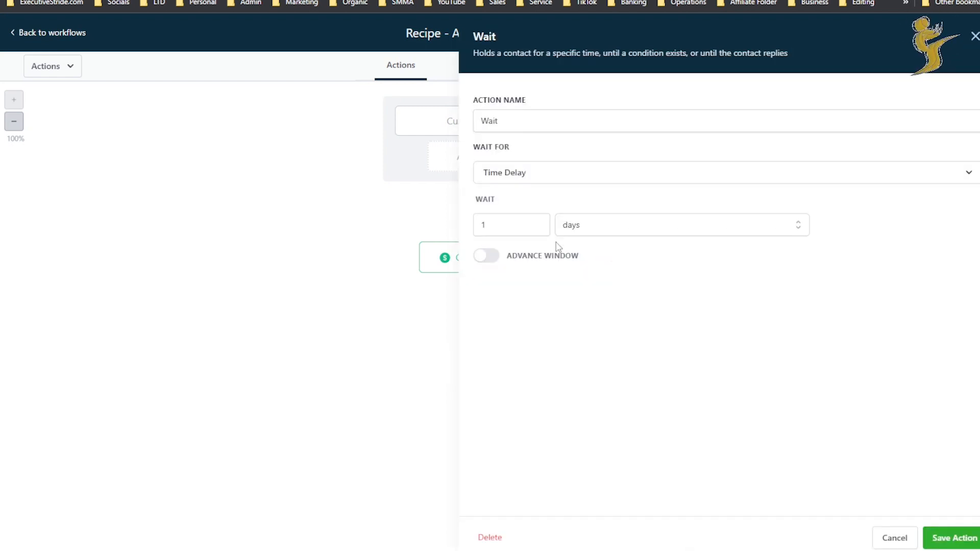
{"action": "left_click", "coordinate": [932, 544]}
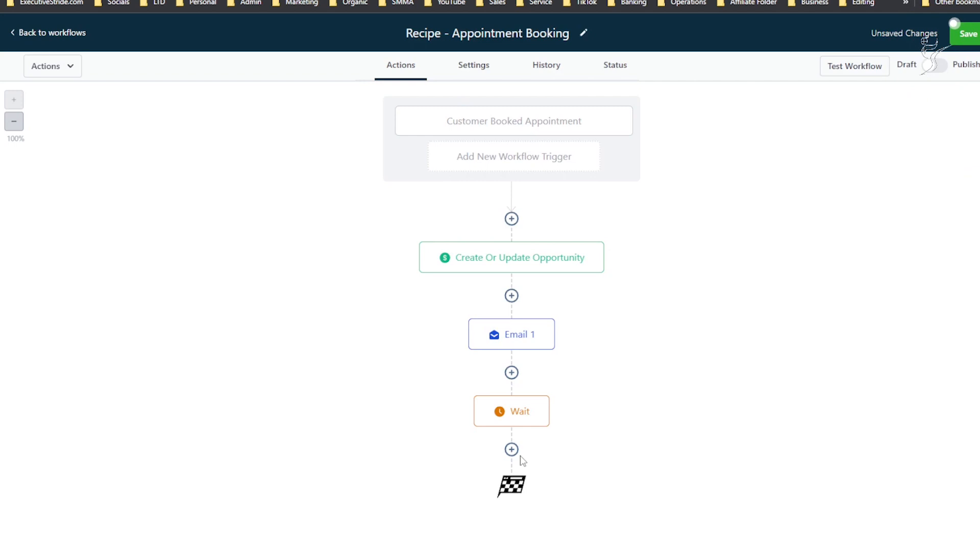
{"action": "left_click", "coordinate": [512, 449]}
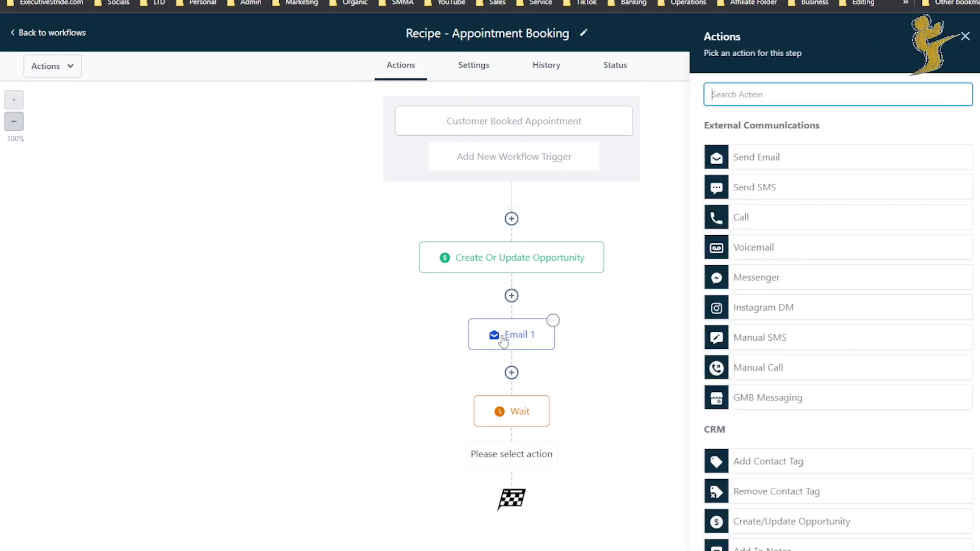
{"action": "left_click", "coordinate": [566, 308]}
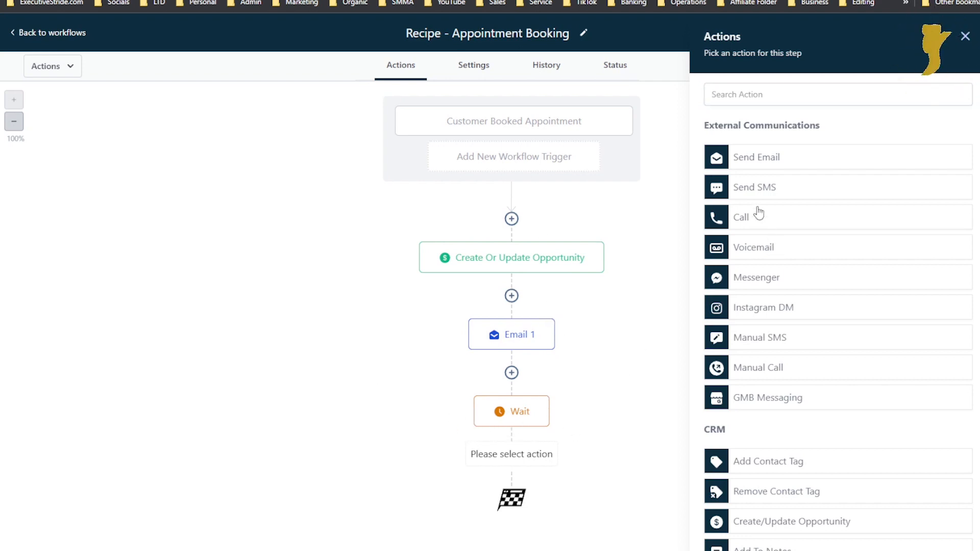
Try a time delay of 48 minutes on the Wait action
{"action": "left_click", "coordinate": [512, 419]}
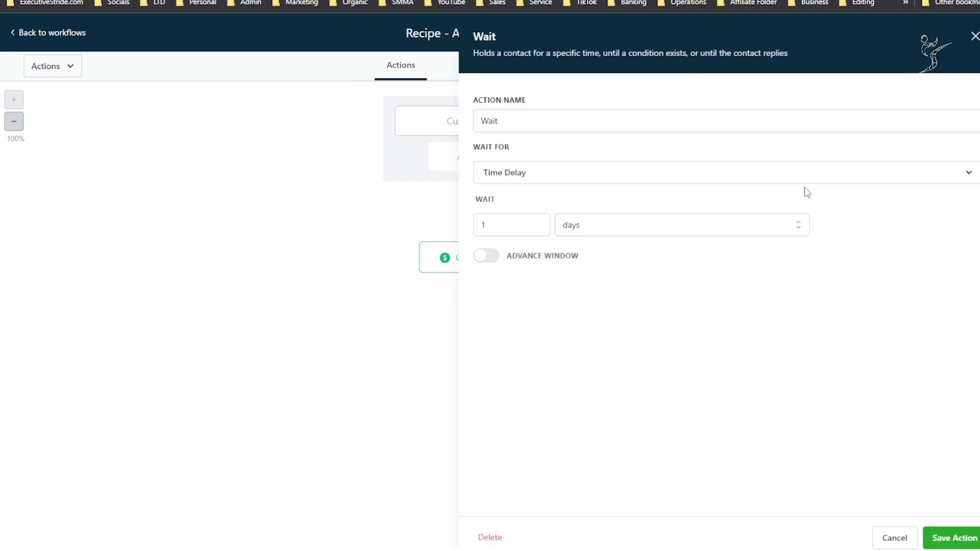
{"action": "double_click", "coordinate": [523, 225]}
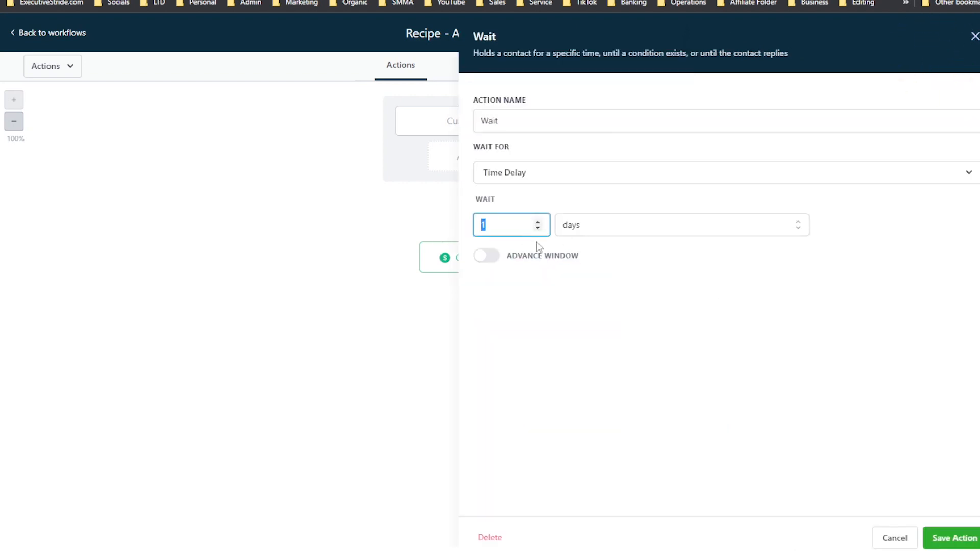
{"action": "type", "text": "38"}
{"action": "left_click", "coordinate": [633, 229]}
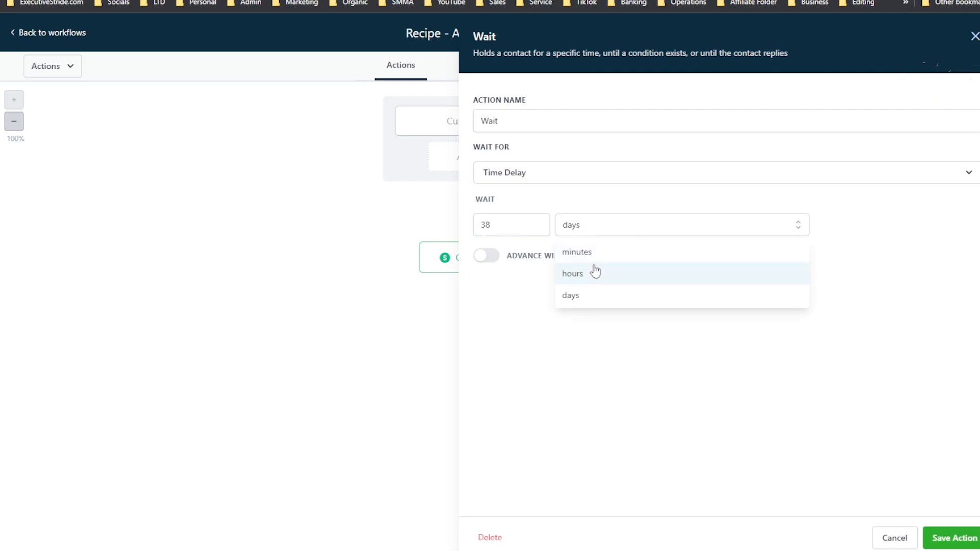
{"action": "left_click", "coordinate": [632, 251]}
{"action": "left_click", "coordinate": [486, 222]}
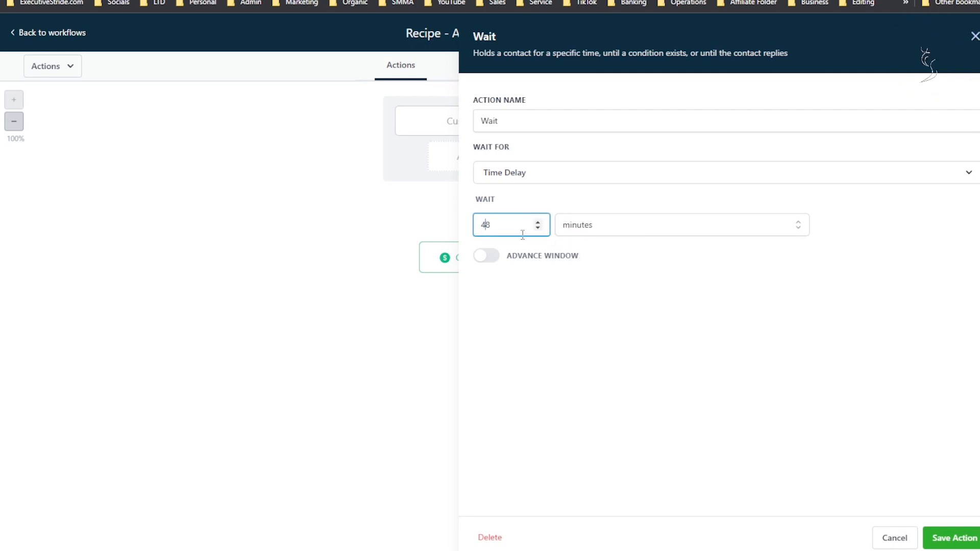
Set the Wait action's time delay value to 1, choose its time unit, and save the action
{"action": "double_click", "coordinate": [480, 225]}
{"action": "type", "text": "1"}
{"action": "left_click", "coordinate": [600, 224]}
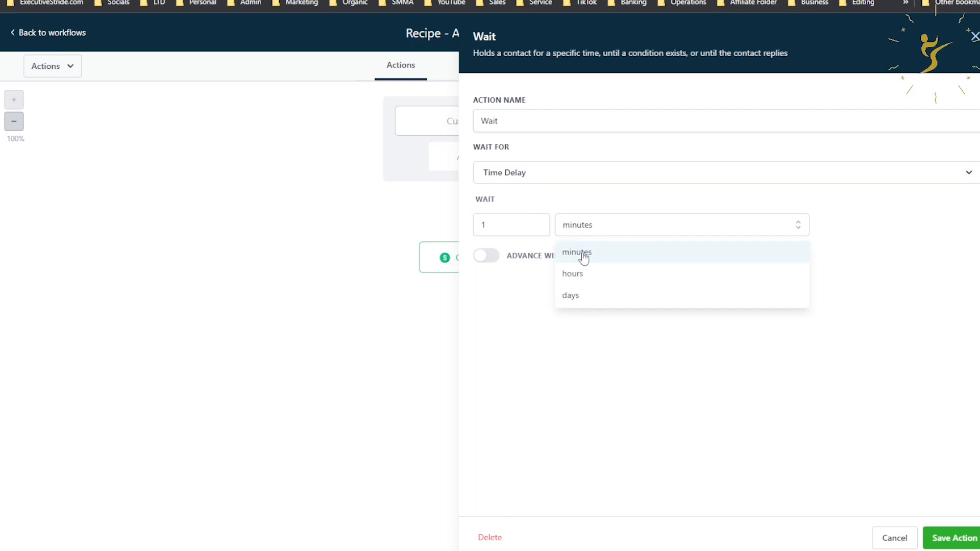
{"action": "left_click", "coordinate": [573, 284]}
{"action": "left_click", "coordinate": [947, 538]}
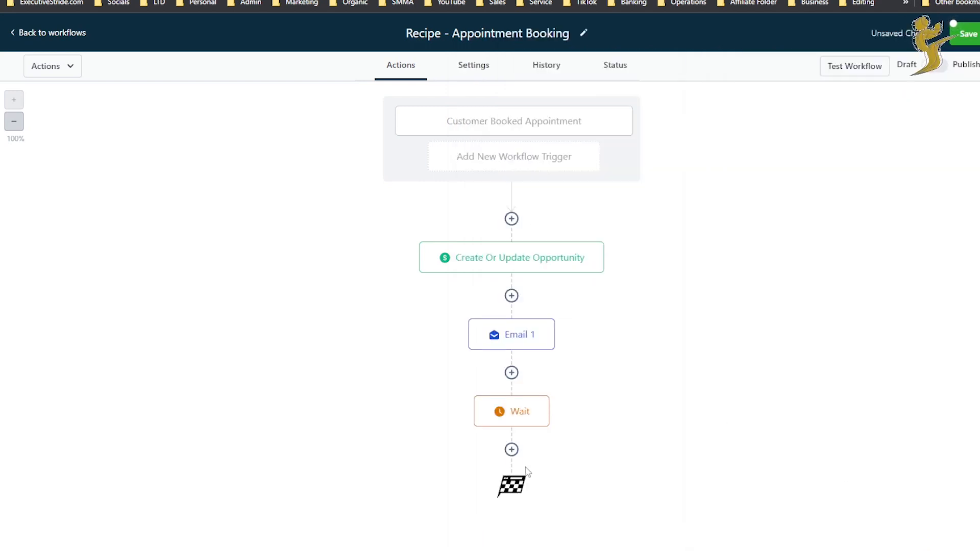
Try adding a Send Email action after the Wait action, and discard it
{"action": "left_click", "coordinate": [512, 450]}
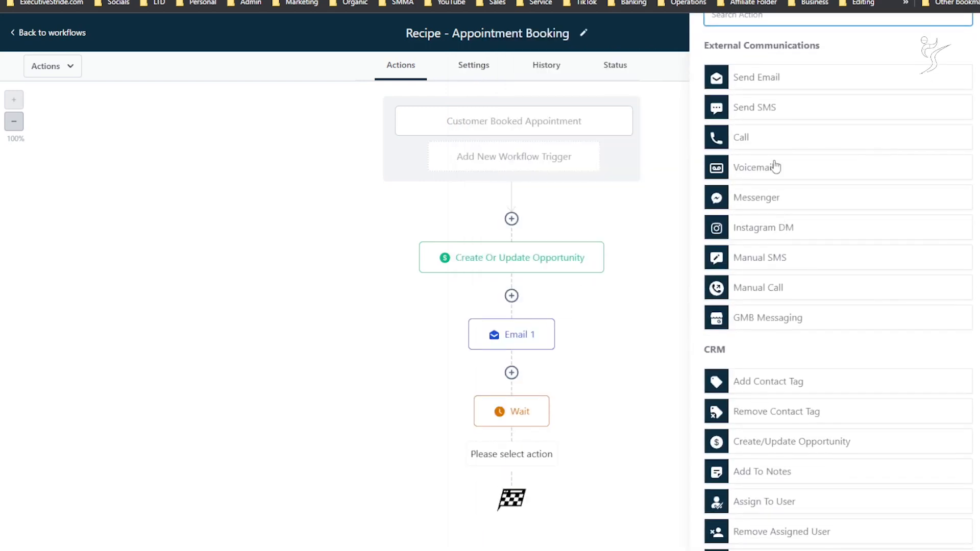
{"action": "left_click", "coordinate": [761, 86]}
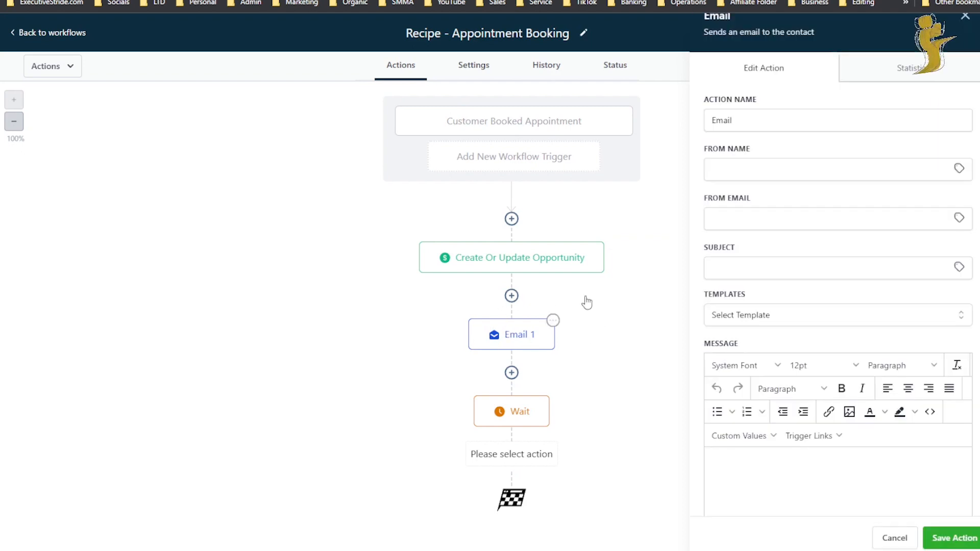
{"action": "left_click", "coordinate": [745, 160]}
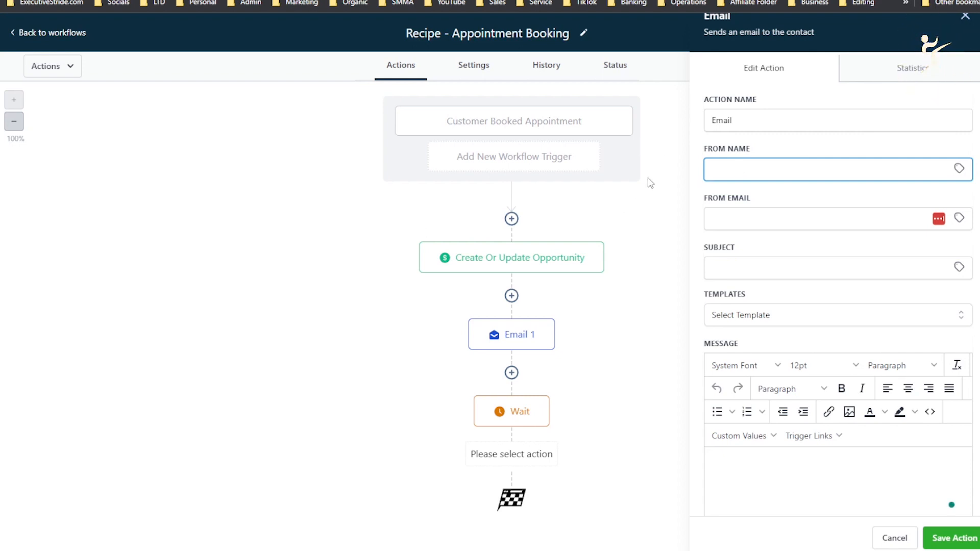
{"action": "left_click", "coordinate": [738, 490]}
{"action": "left_click", "coordinate": [895, 546]}
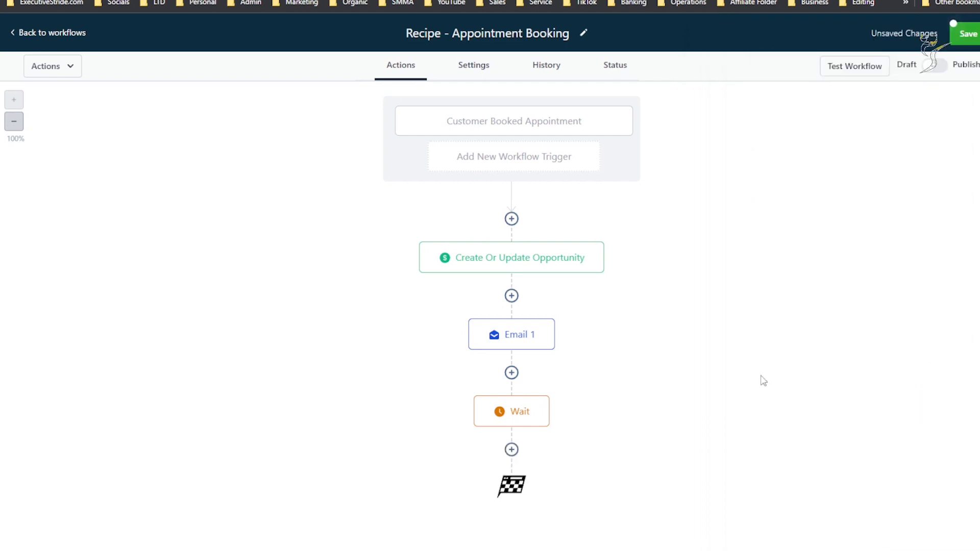
Browse the actions available after the Wait action, search for "work", and add the Add To Workflow action
{"action": "left_click", "coordinate": [512, 449]}
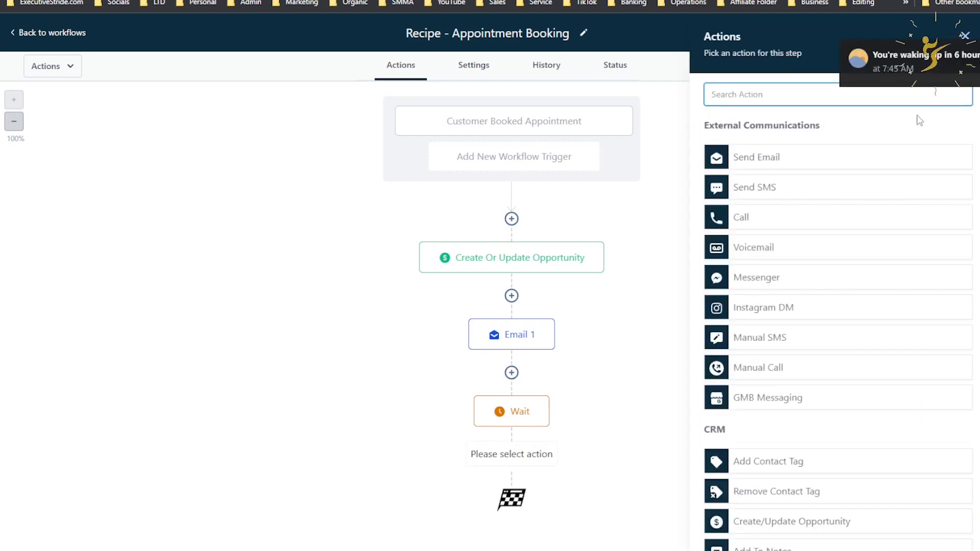
{"action": "scroll", "coordinate": [857, 301], "scroll_direction": "down", "scroll_amount": 15}
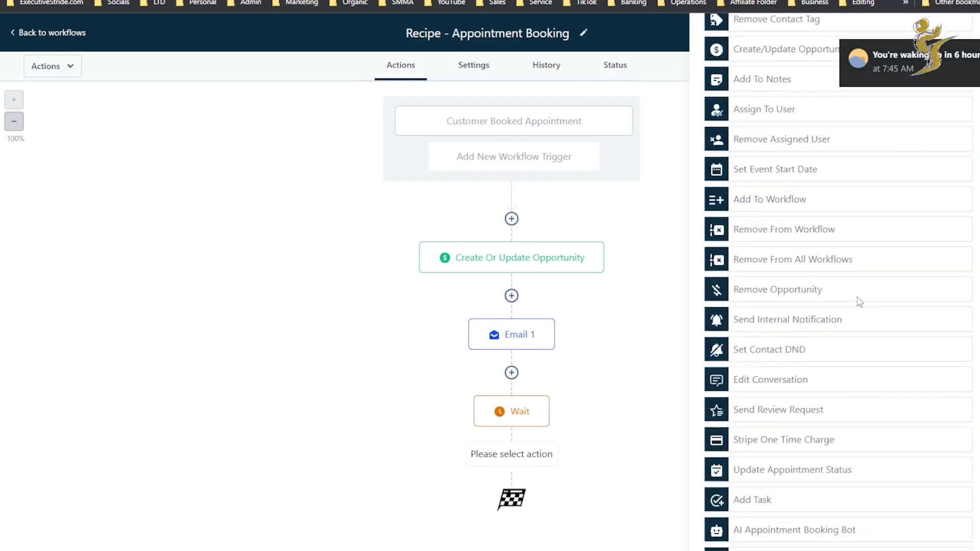
{"action": "scroll", "coordinate": [845, 325], "scroll_direction": "up", "scroll_amount": 5}
{"action": "scroll", "coordinate": [839, 332], "scroll_direction": "down", "scroll_amount": 6}
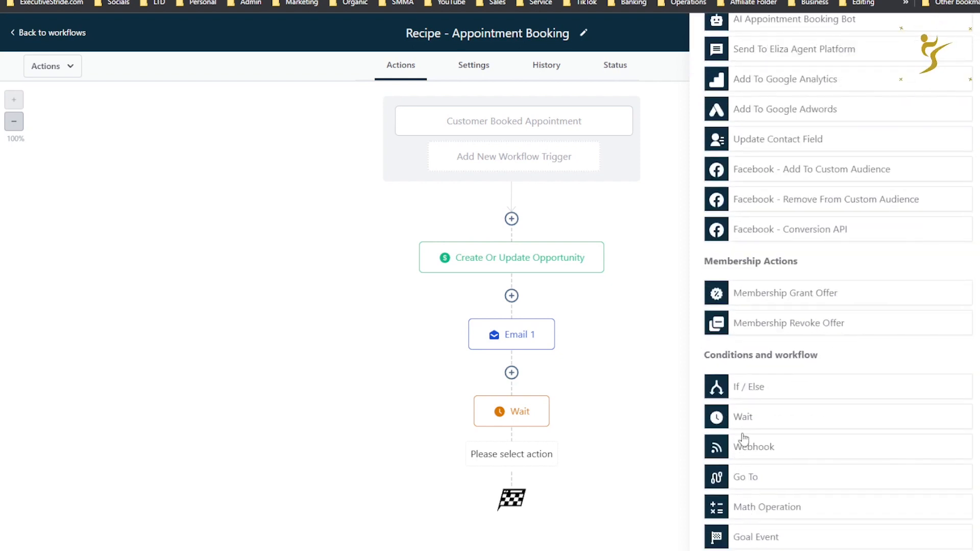
{"action": "scroll", "coordinate": [764, 439], "scroll_direction": "up", "scroll_amount": 5}
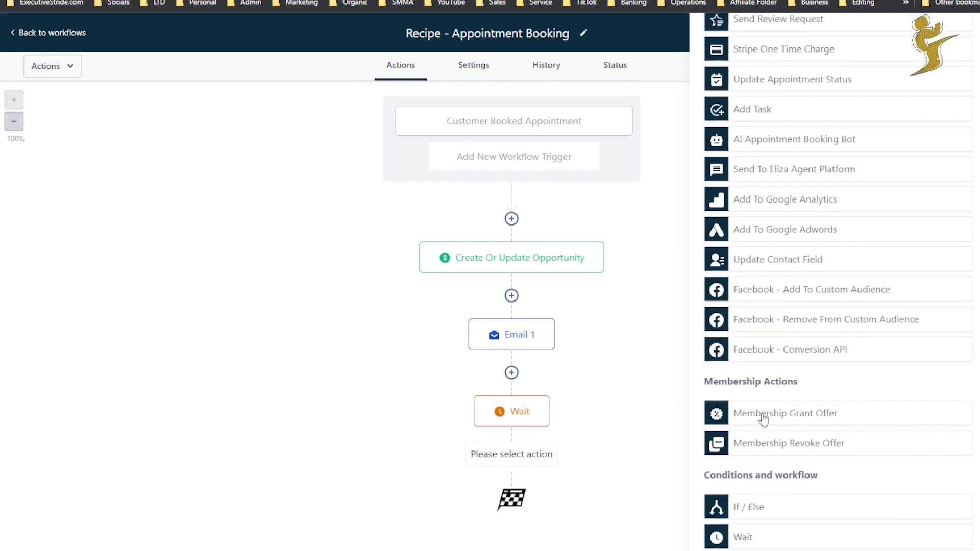
{"action": "scroll", "coordinate": [765, 416], "scroll_direction": "down", "scroll_amount": 5}
{"action": "scroll", "coordinate": [766, 423], "scroll_direction": "up", "scroll_amount": 10}
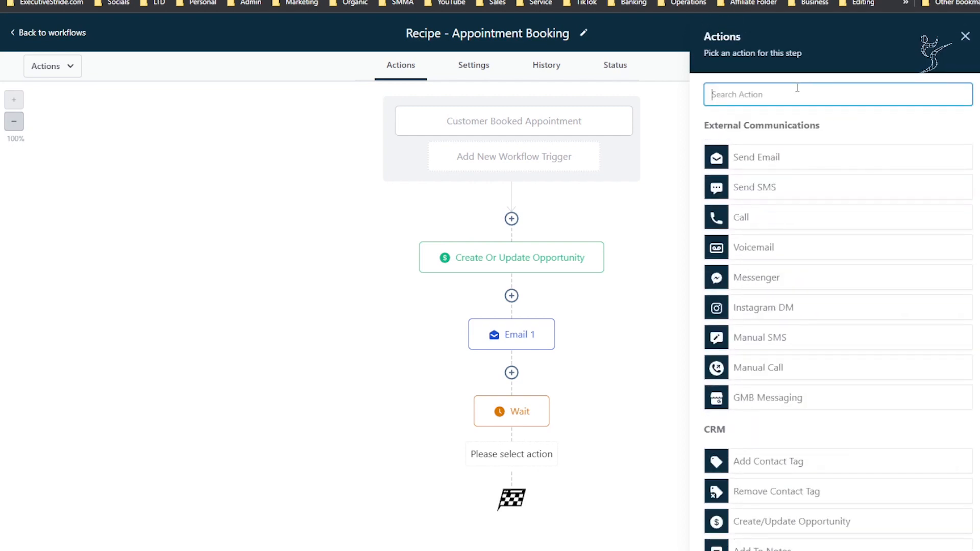
{"action": "type", "text": "work"}
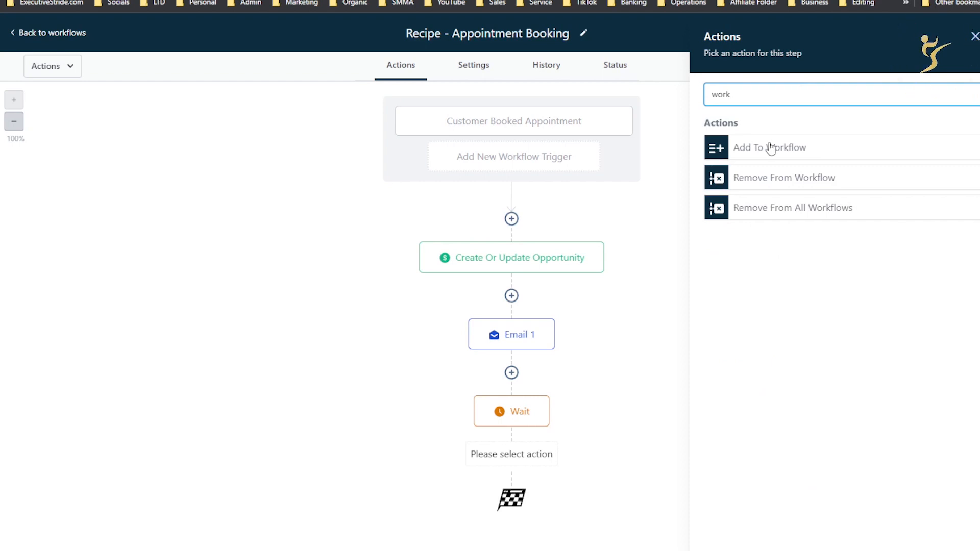
{"action": "left_click", "coordinate": [771, 148]}
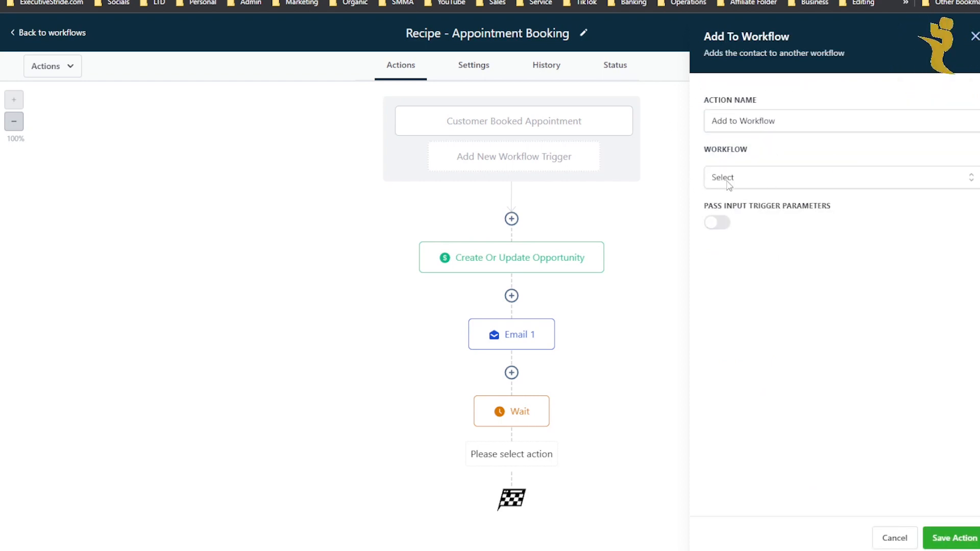
Choose ES Nurturing Sequence as the workflow contacts are added to, and save the action
{"action": "left_click", "coordinate": [902, 176]}
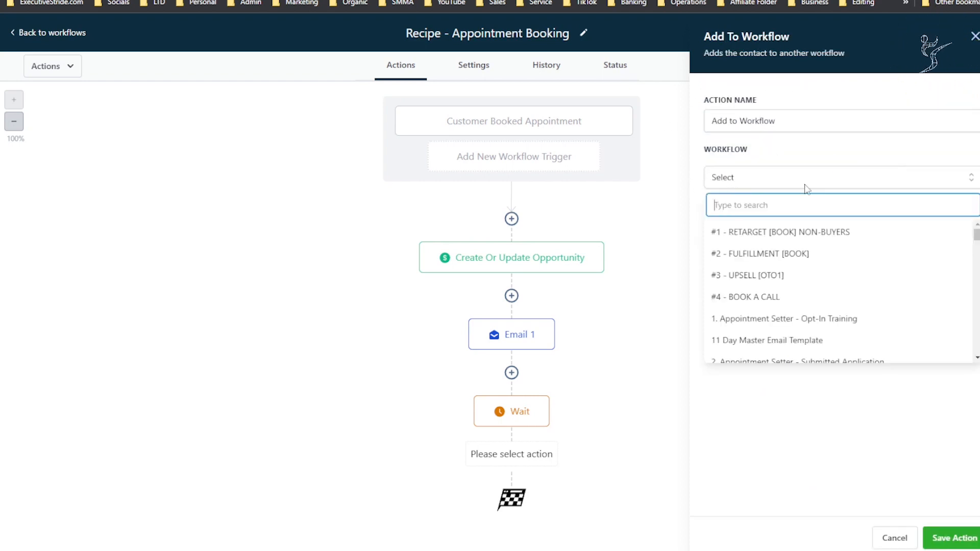
{"action": "scroll", "coordinate": [796, 265], "scroll_direction": "down", "scroll_amount": 2}
{"action": "scroll", "coordinate": [816, 247], "scroll_direction": "up", "scroll_amount": 1}
{"action": "type", "text": "nur"}
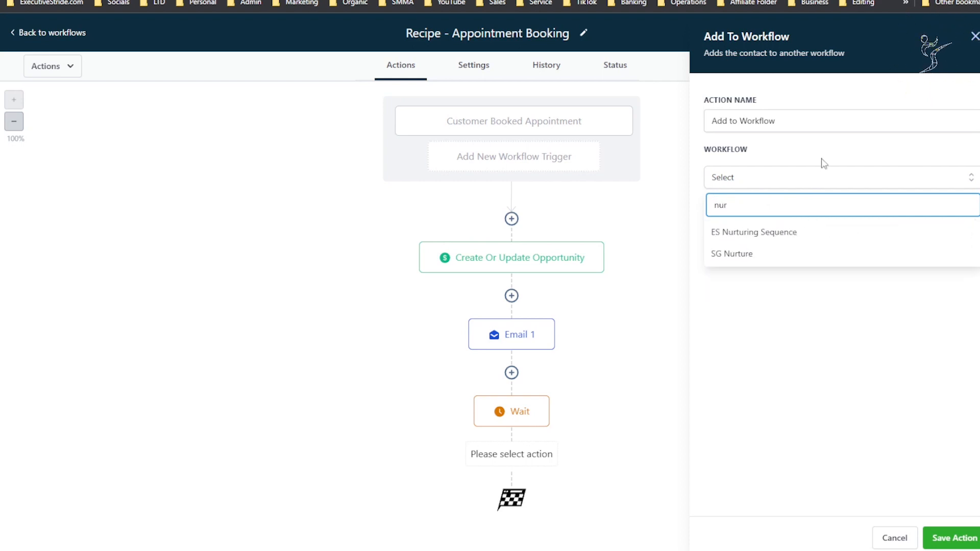
{"action": "left_click", "coordinate": [840, 232]}
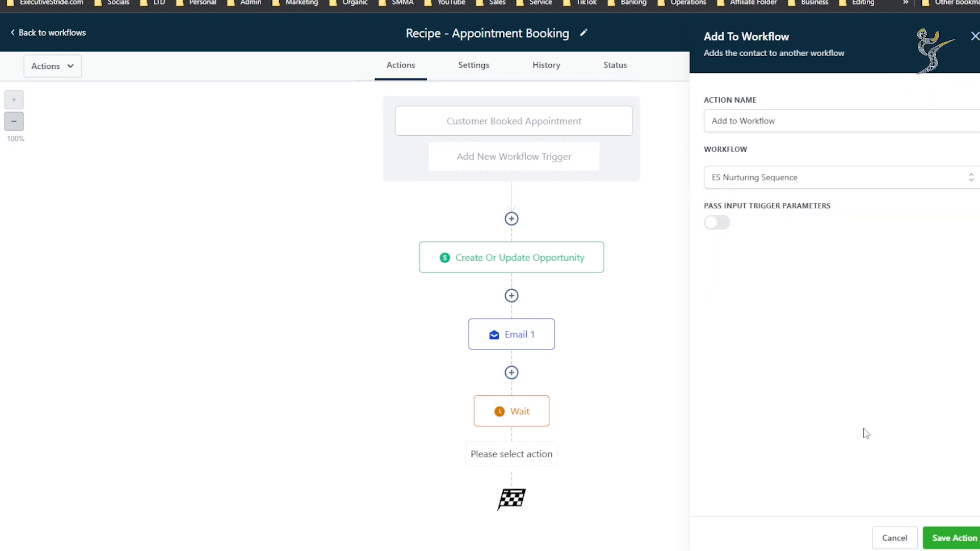
{"action": "left_click", "coordinate": [951, 538]}
Review the workflow's sequence of actions and the settings of the Create Or Update Opportunity action
{"action": "scroll", "coordinate": [593, 458], "scroll_direction": "down", "scroll_amount": 1}
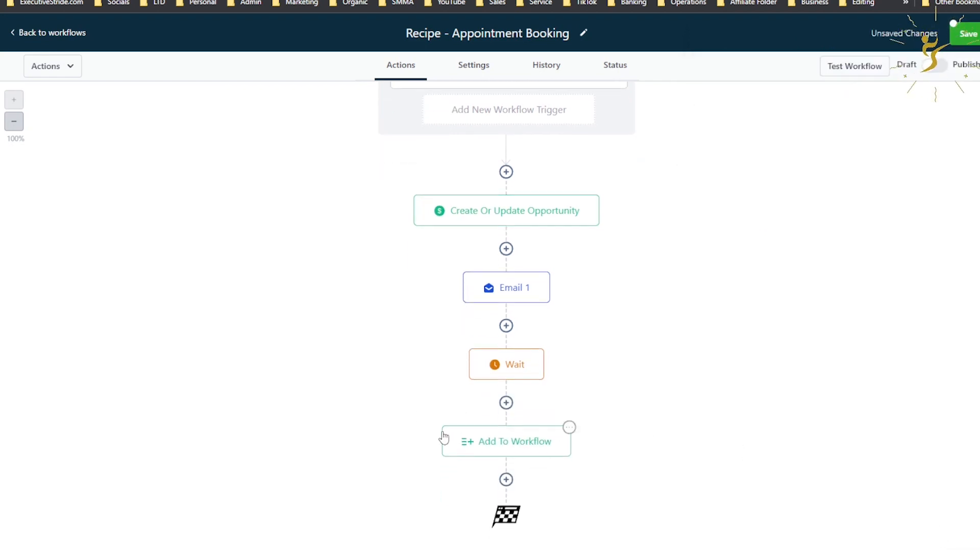
{"action": "scroll", "coordinate": [442, 461], "scroll_direction": "up", "scroll_amount": 1}
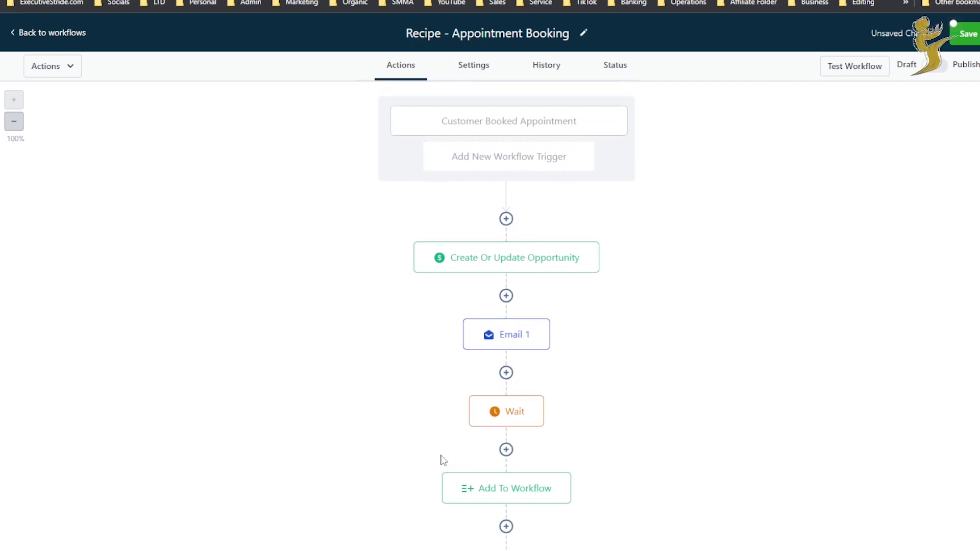
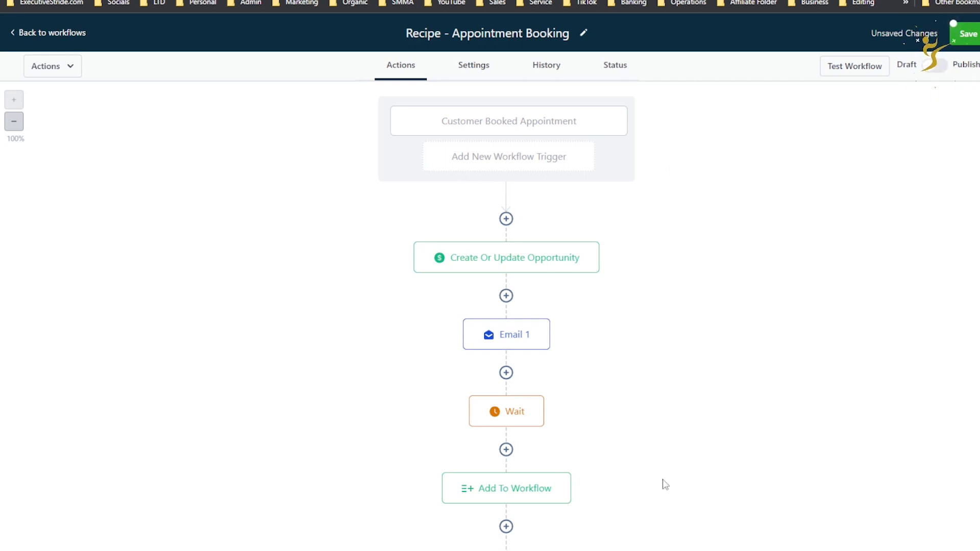
{"action": "scroll", "coordinate": [614, 432], "scroll_direction": "down", "scroll_amount": 1}
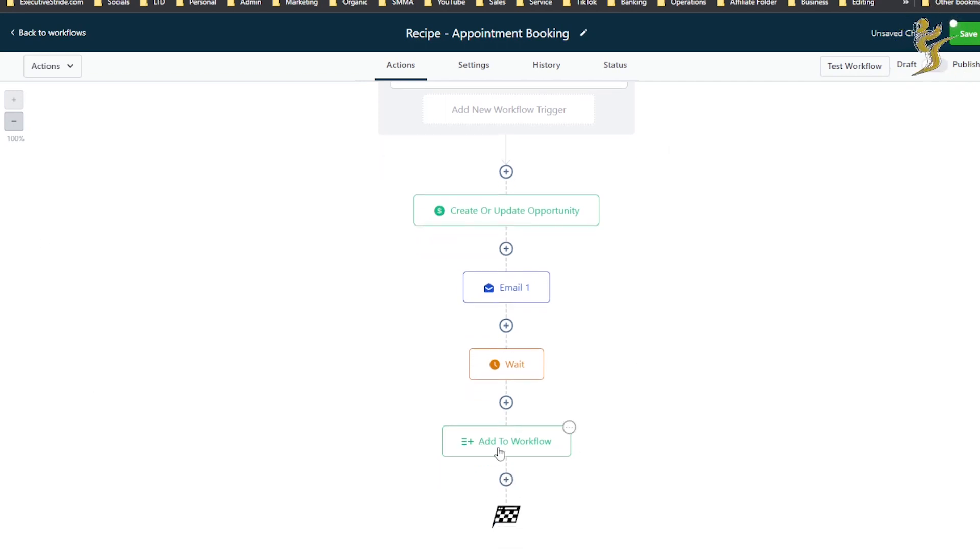
{"action": "scroll", "coordinate": [521, 214], "scroll_direction": "up", "scroll_amount": 1}
{"action": "left_click", "coordinate": [498, 249]}
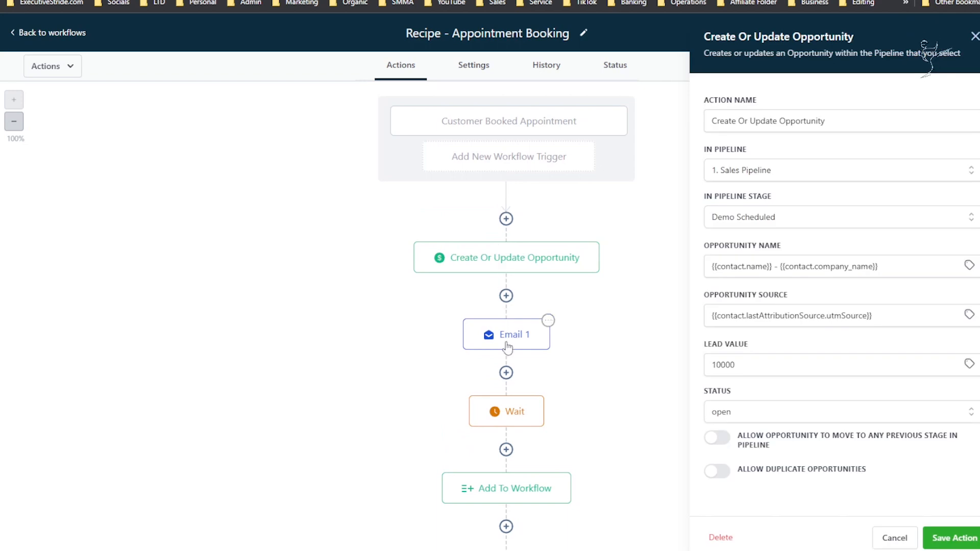
{"action": "left_click", "coordinate": [548, 321]}
{"action": "left_click", "coordinate": [766, 192]}
{"action": "left_click_drag", "start_coordinate": [740, 192], "coordinate": [681, 198]}
{"action": "left_click_drag", "start_coordinate": [722, 238], "coordinate": [757, 229]}
{"action": "left_click", "coordinate": [679, 186]}
Insert an Assign To User action between Create Or Update Opportunity and Email 1
{"action": "left_click", "coordinate": [506, 296]}
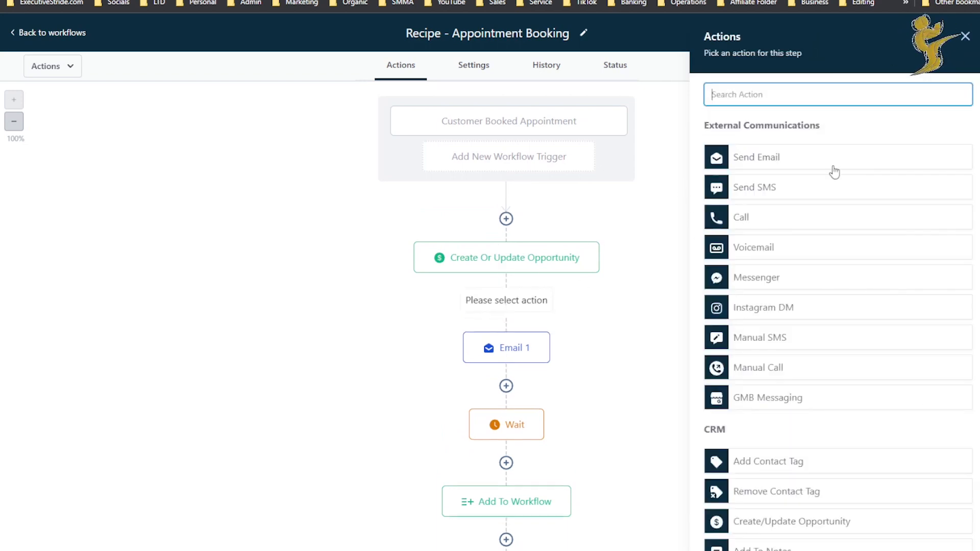
{"action": "type", "text": "ass"}
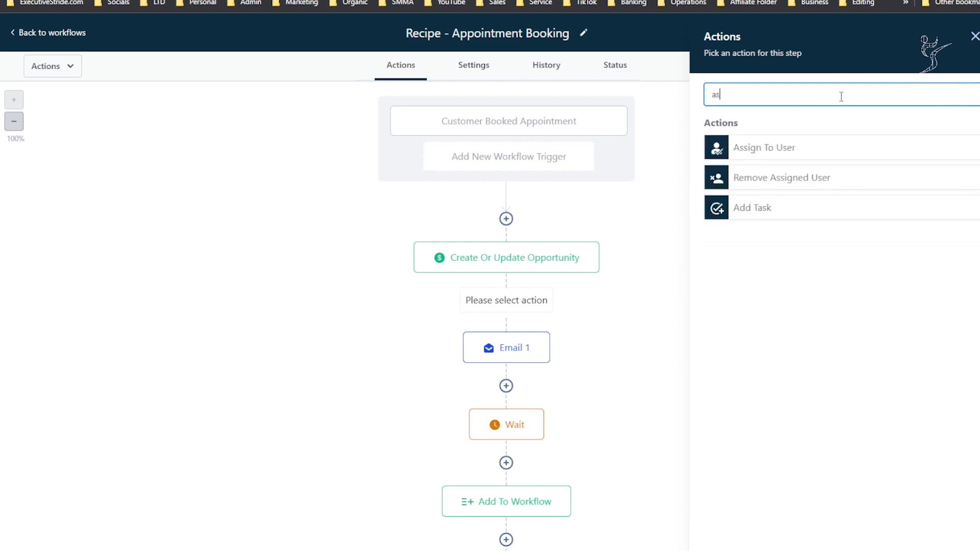
{"action": "left_click", "coordinate": [771, 160]}
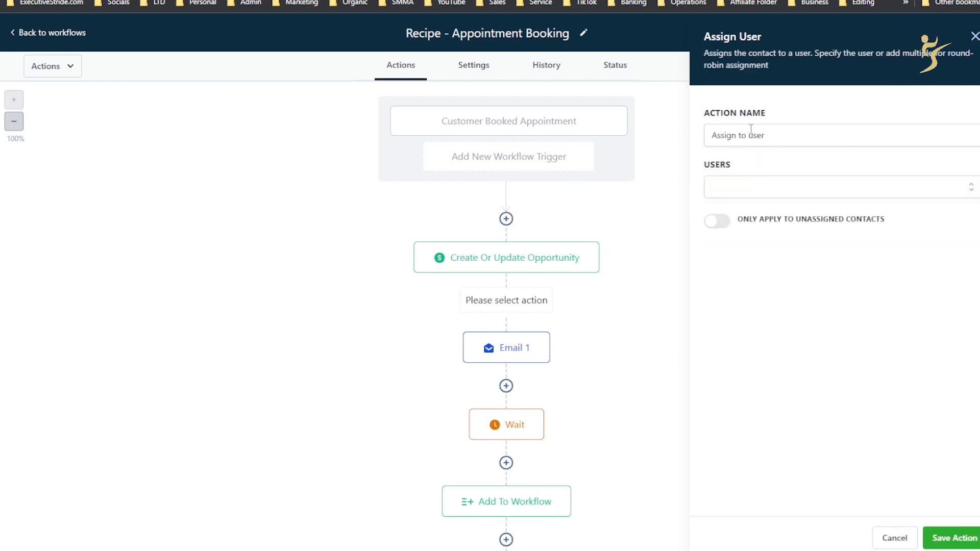
Try selecting a user in the Assign User action, and remove the selection
{"action": "left_click", "coordinate": [742, 185]}
{"action": "left_click", "coordinate": [742, 192]}
{"action": "left_click", "coordinate": [743, 195]}
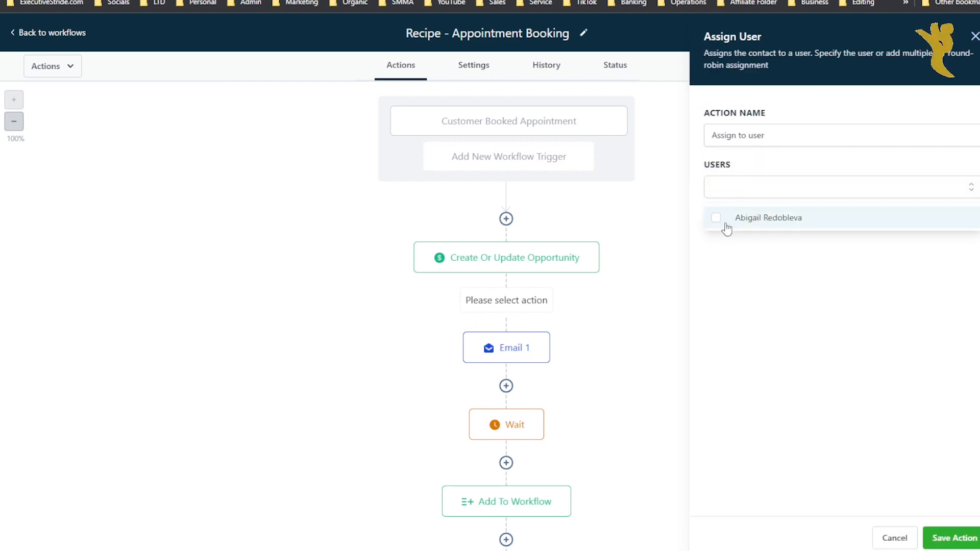
{"action": "left_click", "coordinate": [730, 221]}
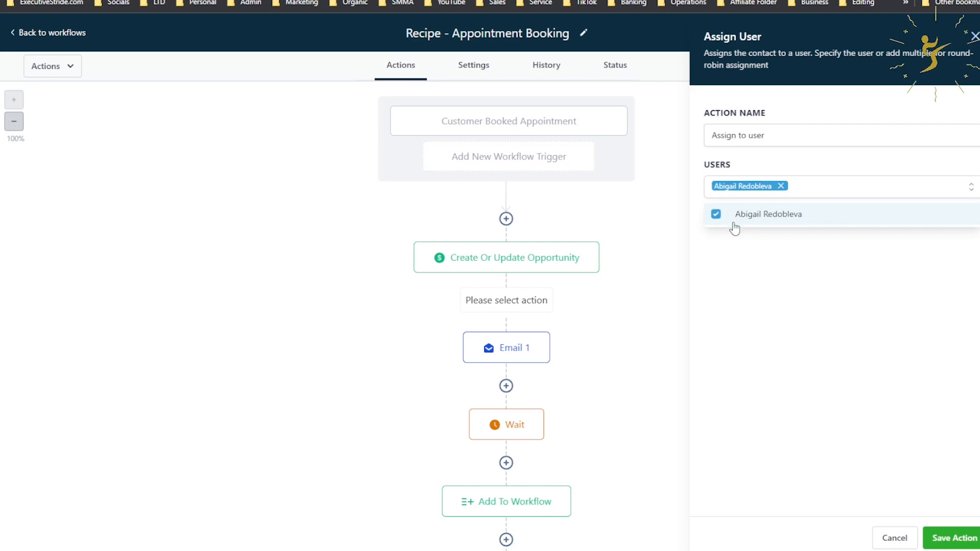
{"action": "left_click", "coordinate": [780, 185]}
{"action": "left_click", "coordinate": [752, 317]}
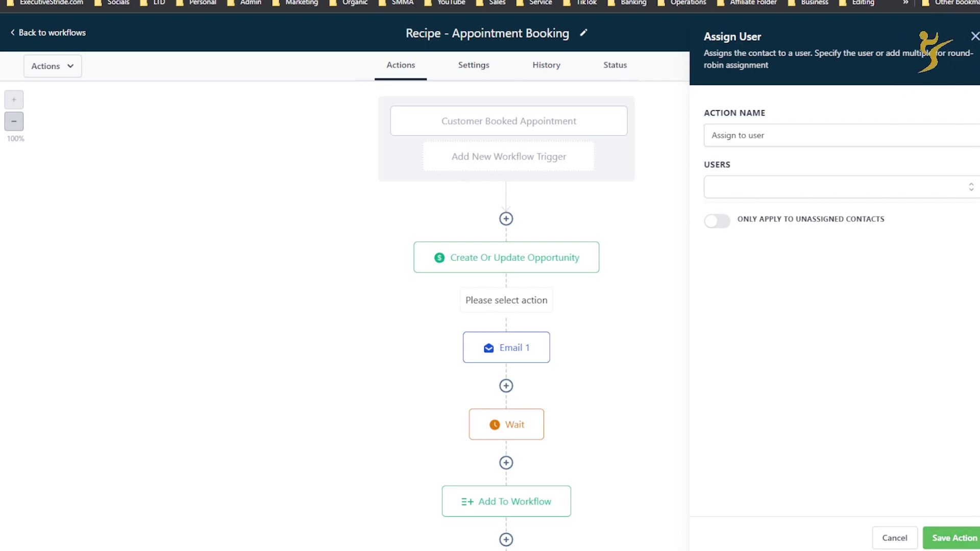
Cancel the new Assign User action and view the settings of the Email 1 action
{"action": "left_click", "coordinate": [902, 540]}
{"action": "left_click", "coordinate": [533, 343]}
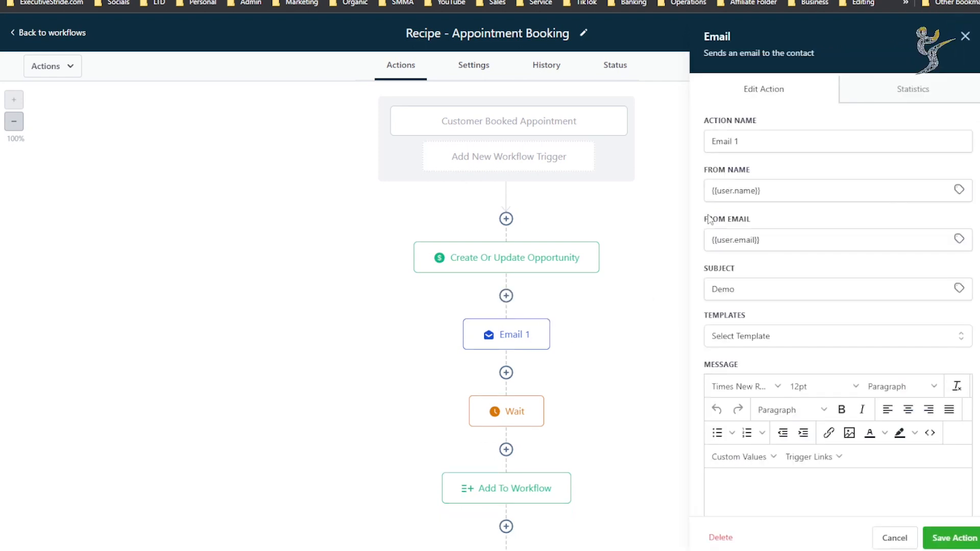
{"action": "left_click", "coordinate": [965, 37]}
{"action": "scroll", "coordinate": [438, 461], "scroll_direction": "down", "scroll_amount": 1}
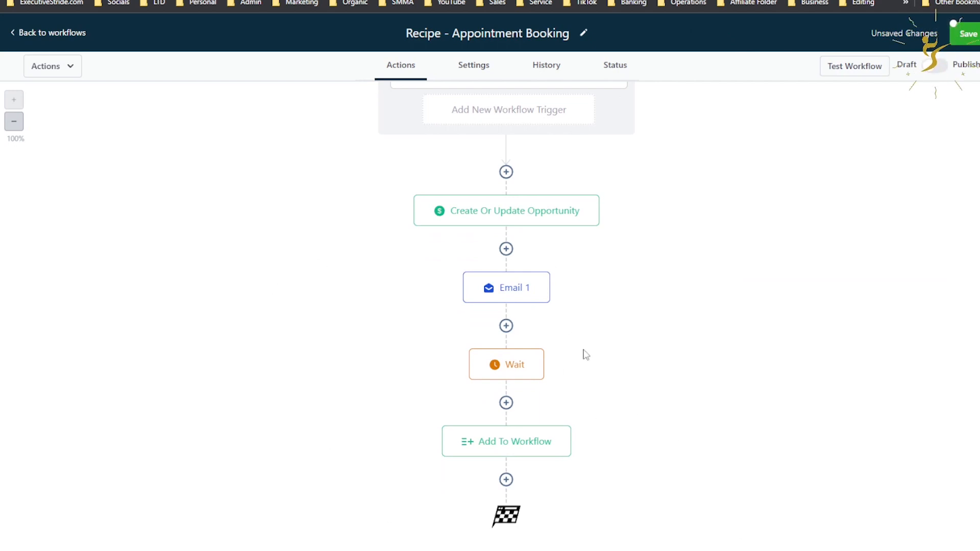
Try replacing the From Email value in the Email 1 action with a custom sender, and close the action without saving
{"action": "left_click", "coordinate": [531, 287]}
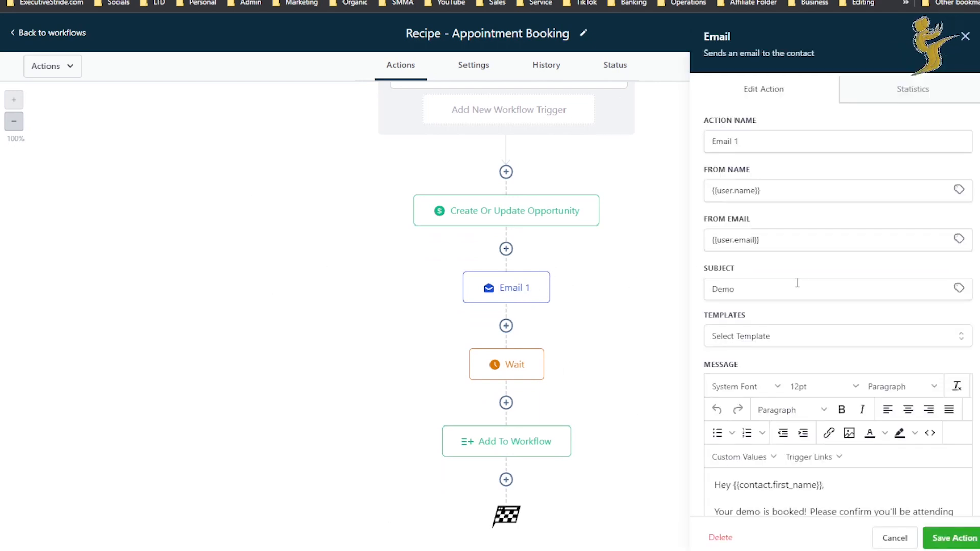
{"action": "left_click", "coordinate": [773, 239]}
{"action": "key", "text": "ctrl+a"}
{"action": "type", "text": "jossh"}
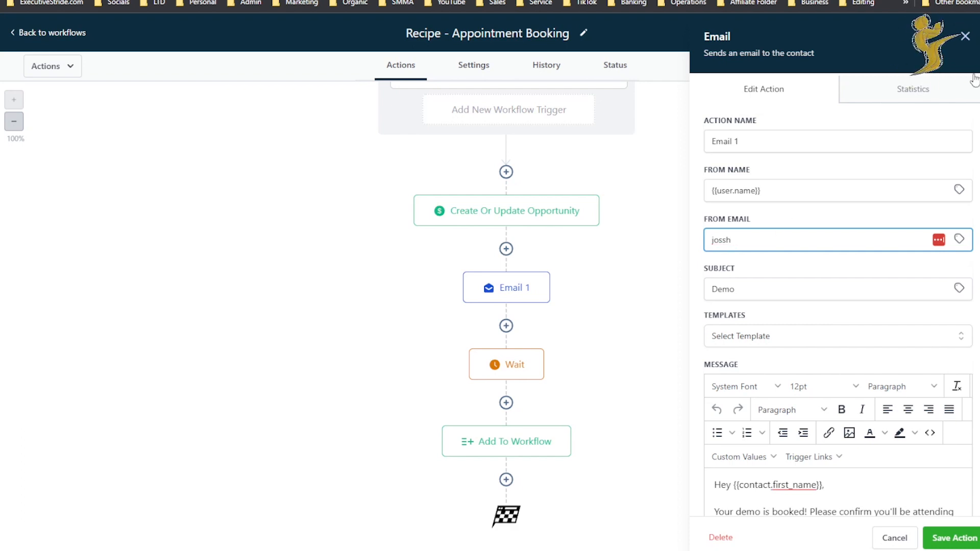
{"action": "left_click", "coordinate": [965, 35]}
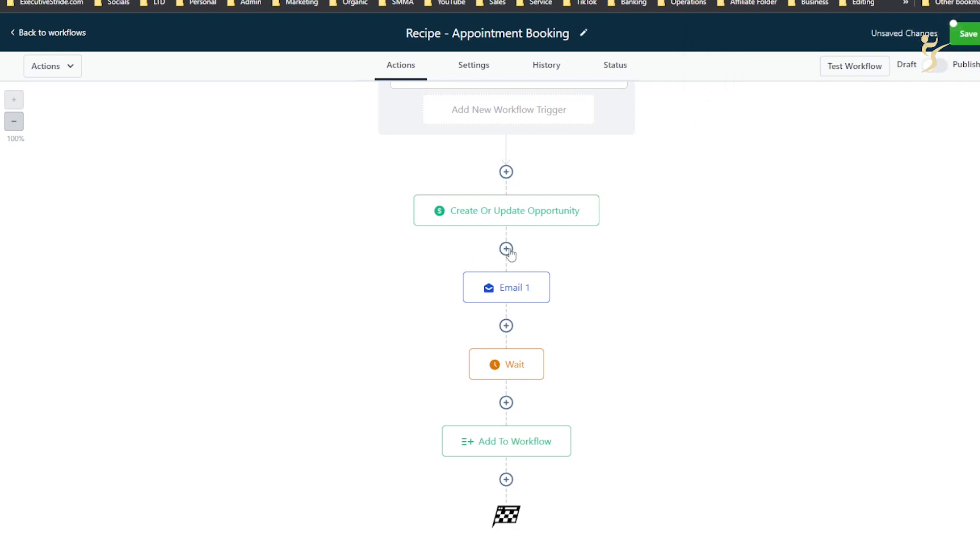
Try adding an Assign To User action before Create Or Update Opportunity, and close it without saving
{"action": "left_click", "coordinate": [517, 218]}
{"action": "left_click", "coordinate": [506, 173]}
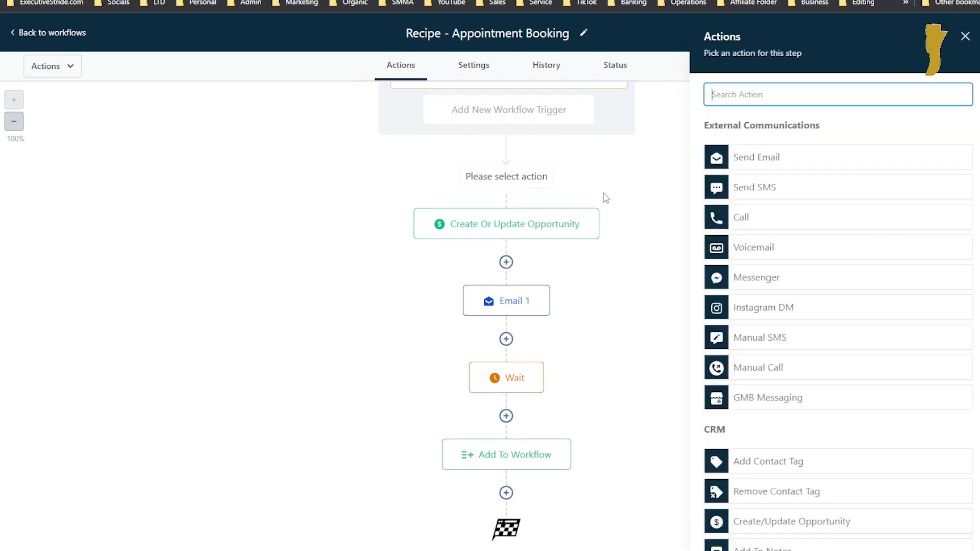
{"action": "type", "text": "ass"}
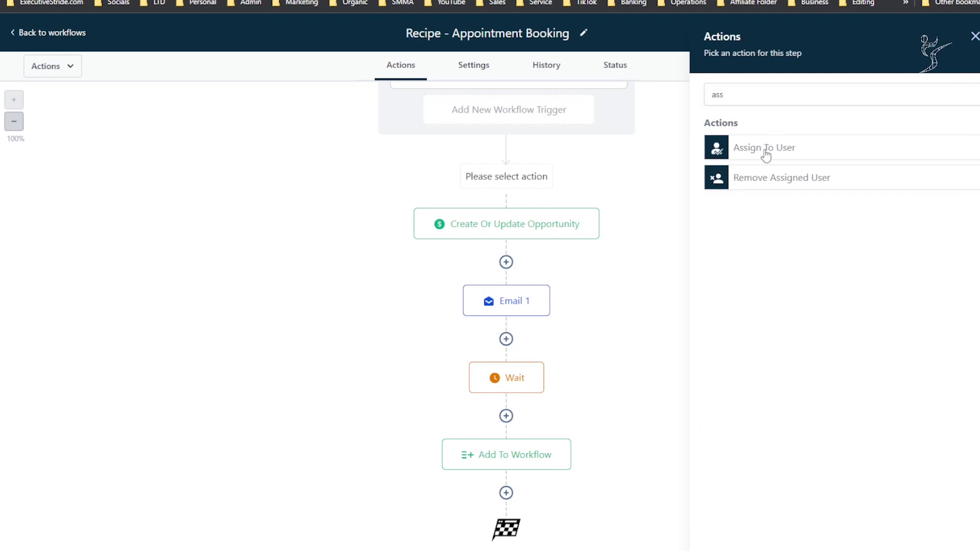
{"action": "left_click", "coordinate": [766, 153]}
{"action": "left_click", "coordinate": [721, 187]}
{"action": "left_click", "coordinate": [803, 111]}
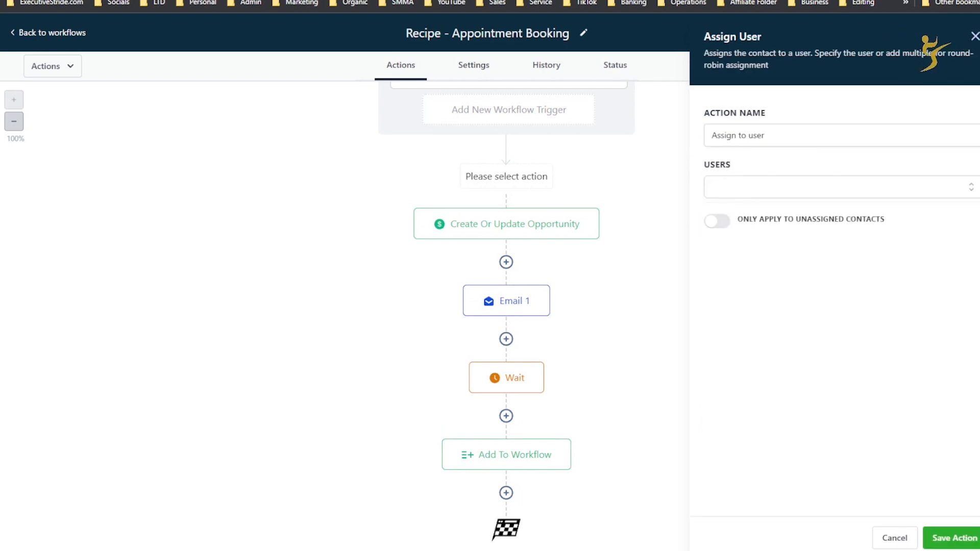
{"action": "left_click", "coordinate": [975, 36]}
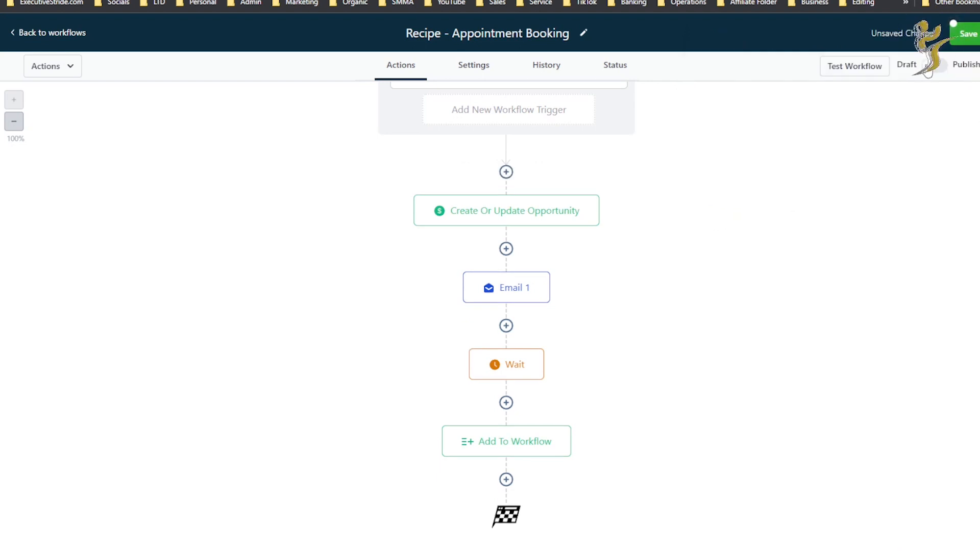
View the workflow's test options, and try switching the workflow to Publish and back to Draft
{"action": "left_click", "coordinate": [868, 68]}
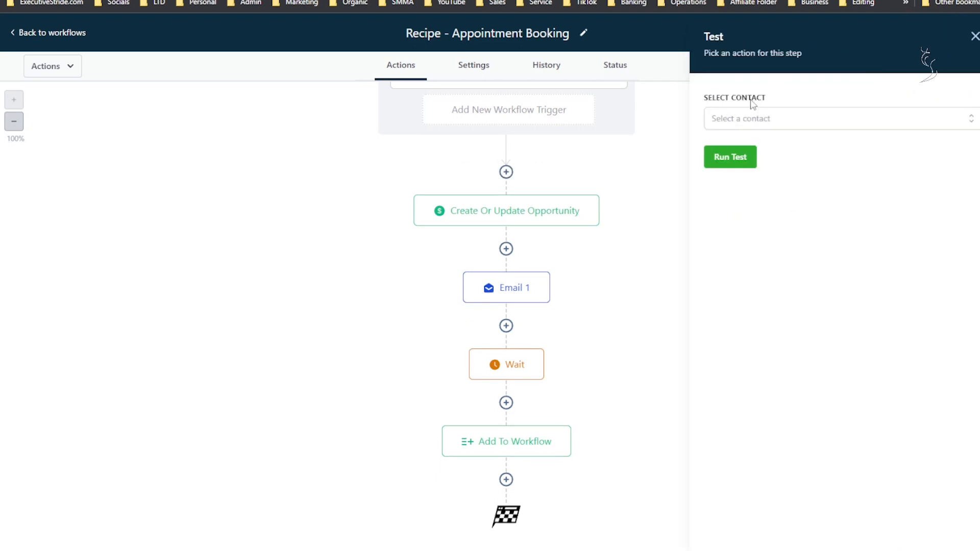
{"action": "left_click", "coordinate": [975, 37]}
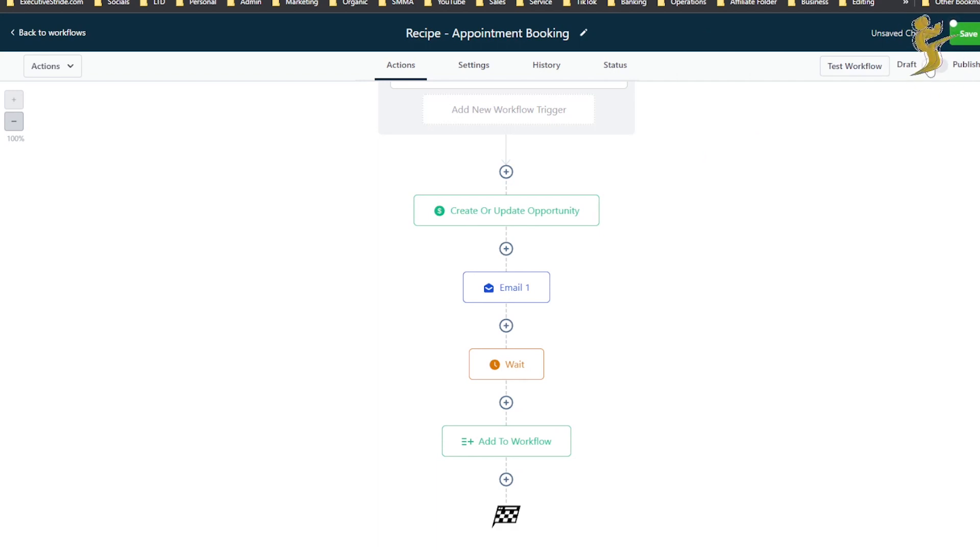
{"action": "left_click", "coordinate": [932, 66]}
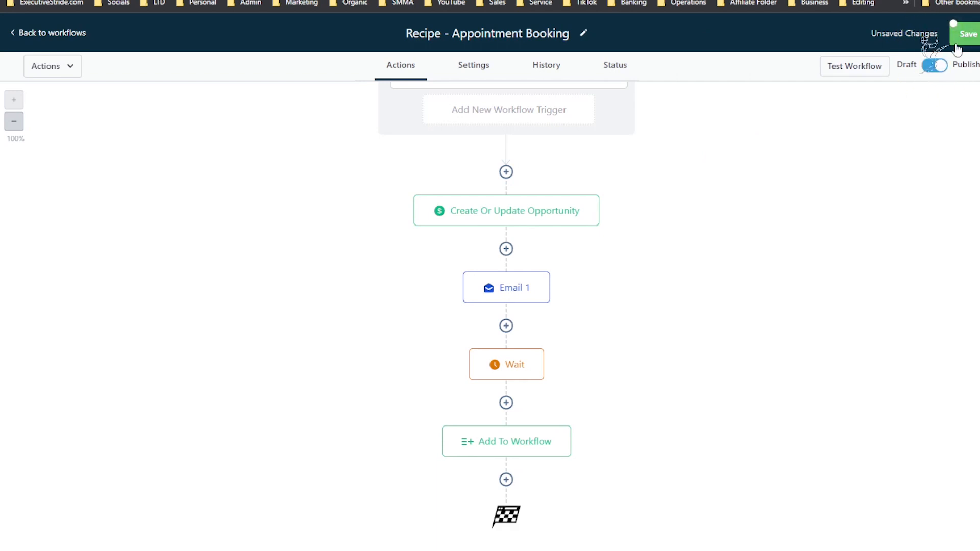
{"action": "left_click", "coordinate": [935, 66]}
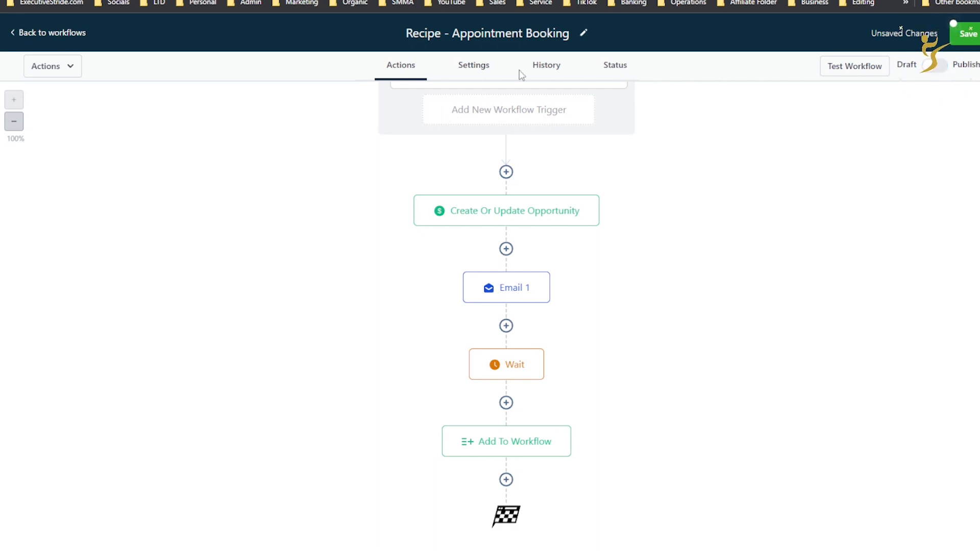
Review the workflow's action logs and its default settings for the time window and email sender address
{"action": "left_click", "coordinate": [546, 66]}
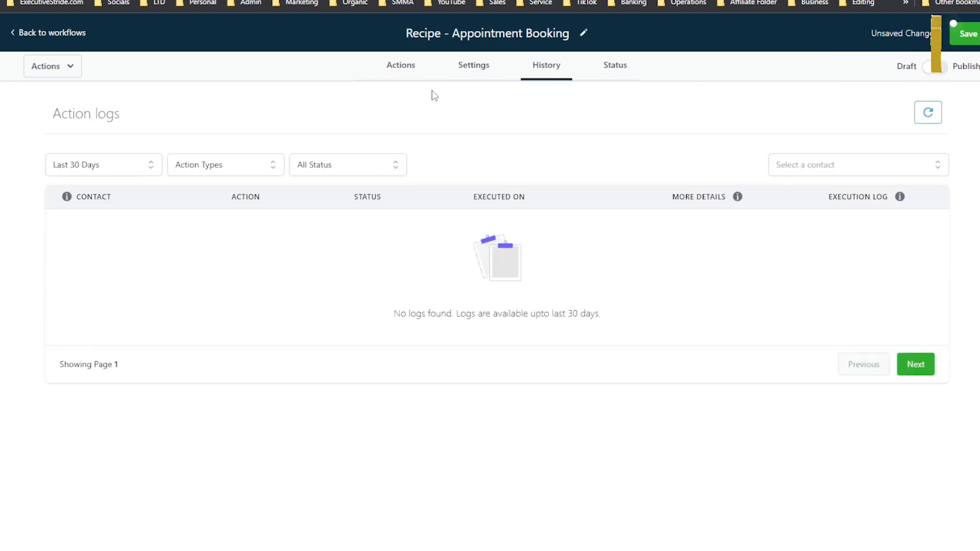
{"action": "left_click", "coordinate": [467, 67]}
{"action": "scroll", "coordinate": [378, 319], "scroll_direction": "down", "scroll_amount": 6}
{"action": "scroll", "coordinate": [388, 320], "scroll_direction": "up", "scroll_amount": 6}
{"action": "scroll", "coordinate": [475, 312], "scroll_direction": "down", "scroll_amount": 1}
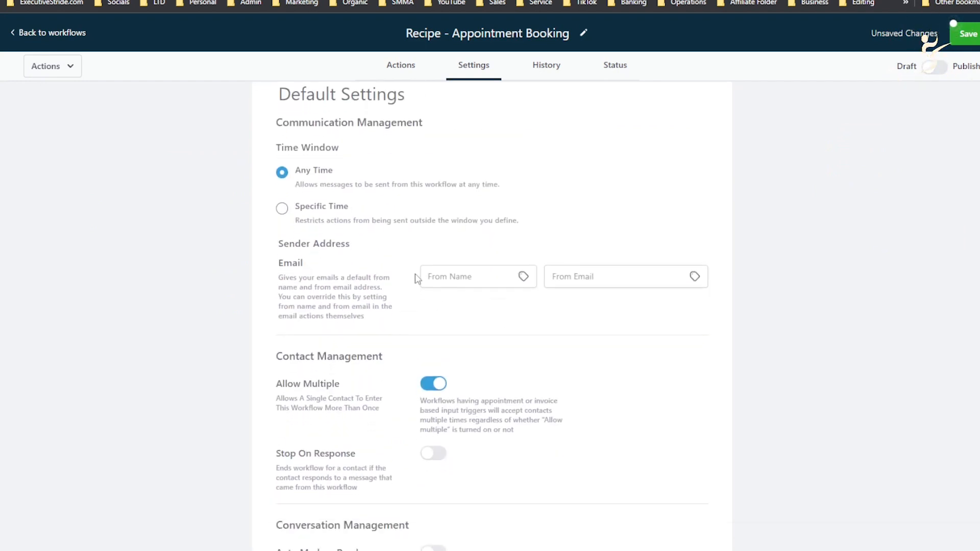
{"action": "left_click_drag", "start_coordinate": [325, 251], "coordinate": [351, 265]}
{"action": "left_click", "coordinate": [344, 275]}
{"action": "left_click", "coordinate": [428, 277]}
{"action": "left_click_drag", "start_coordinate": [279, 278], "coordinate": [364, 317]}
{"action": "scroll", "coordinate": [393, 361], "scroll_direction": "down", "scroll_amount": 4}
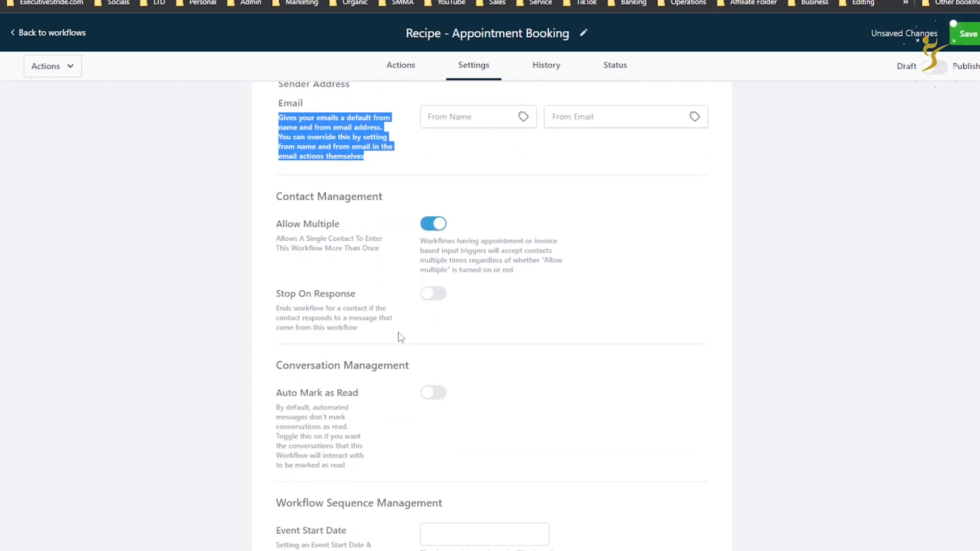
Review the workflow's default settings for contact, conversation and workflow sequence management
{"action": "scroll", "coordinate": [388, 387], "scroll_direction": "down", "scroll_amount": 2}
{"action": "left_click", "coordinate": [322, 340]}
{"action": "left_click_drag", "start_coordinate": [330, 312], "coordinate": [389, 330]}
{"action": "scroll", "coordinate": [345, 383], "scroll_direction": "down", "scroll_amount": 1}
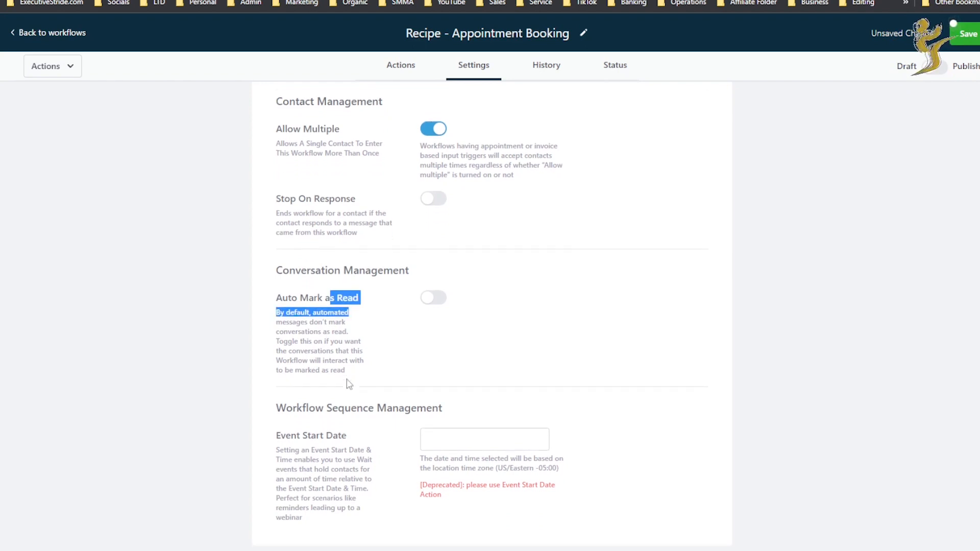
{"action": "left_click_drag", "start_coordinate": [316, 434], "coordinate": [342, 444]}
{"action": "scroll", "coordinate": [341, 444], "scroll_direction": "up", "scroll_amount": 7}
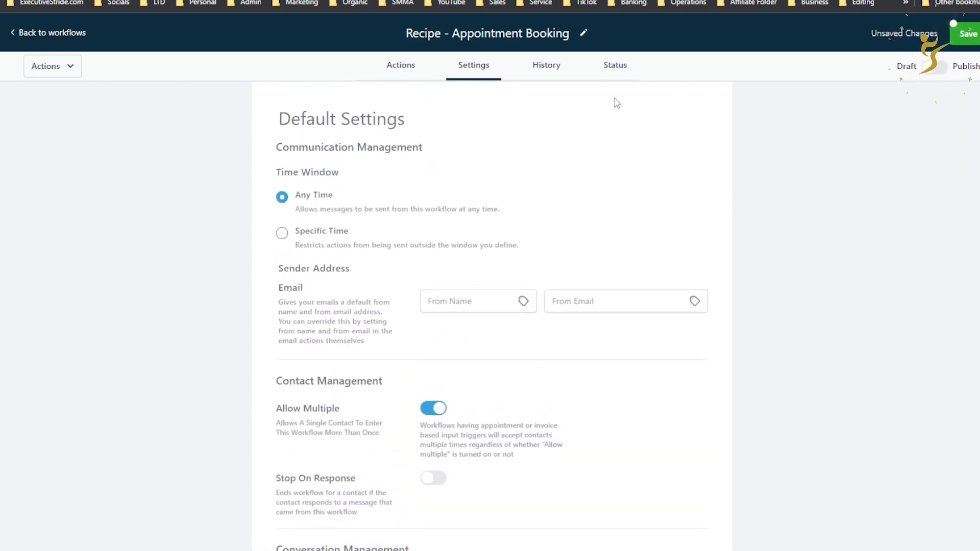
Check the workflow's current status page, leave the workflow, and view the Sales Pipeline stages in Opportunities
{"action": "left_click", "coordinate": [559, 75]}
{"action": "left_click", "coordinate": [613, 68]}
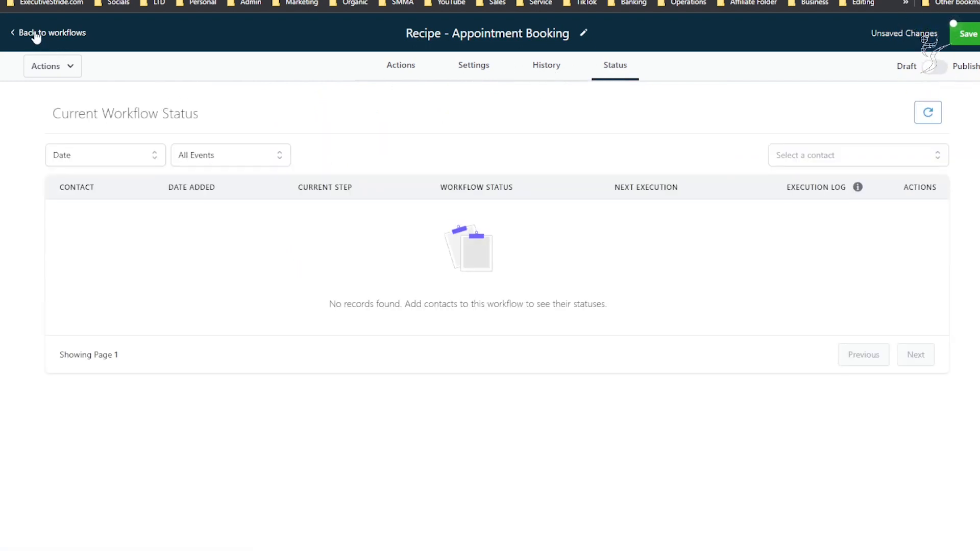
{"action": "left_click", "coordinate": [34, 34]}
{"action": "left_click", "coordinate": [596, 331]}
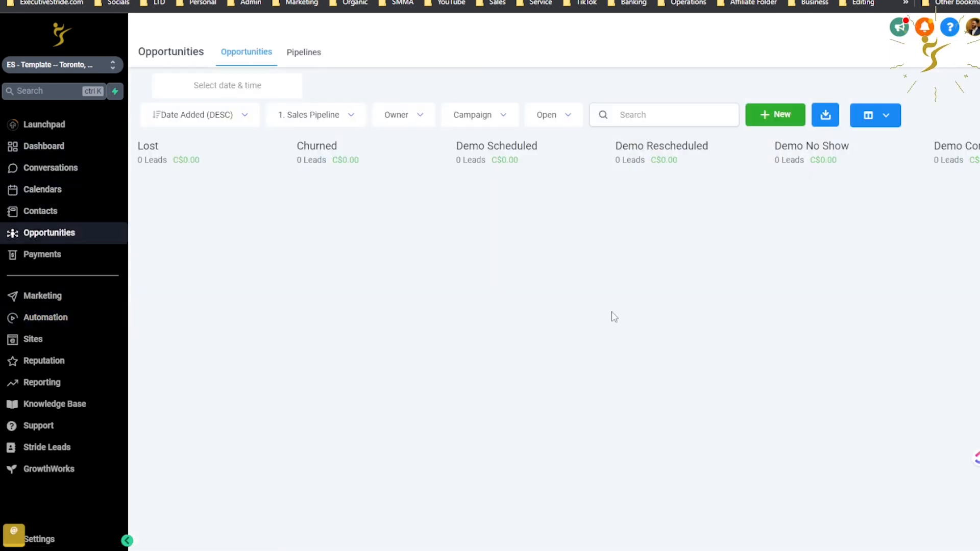
{"action": "scroll", "coordinate": [745, 363], "scroll_direction": "right", "scroll_amount": 5}
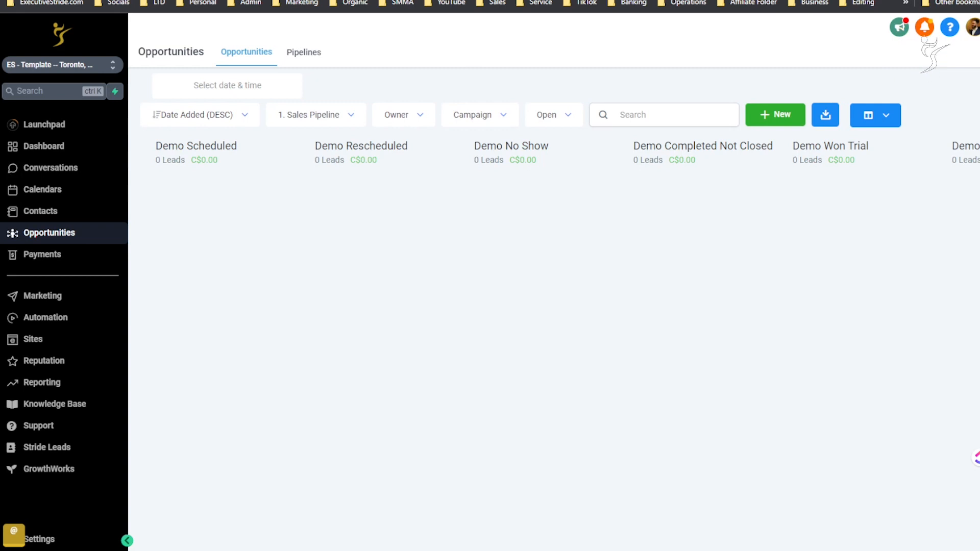
Open close.io in a new browser tab and look over the Close CRM home page
{"action": "key", "text": "ctrl+t"}
{"action": "type", "text": "close"}
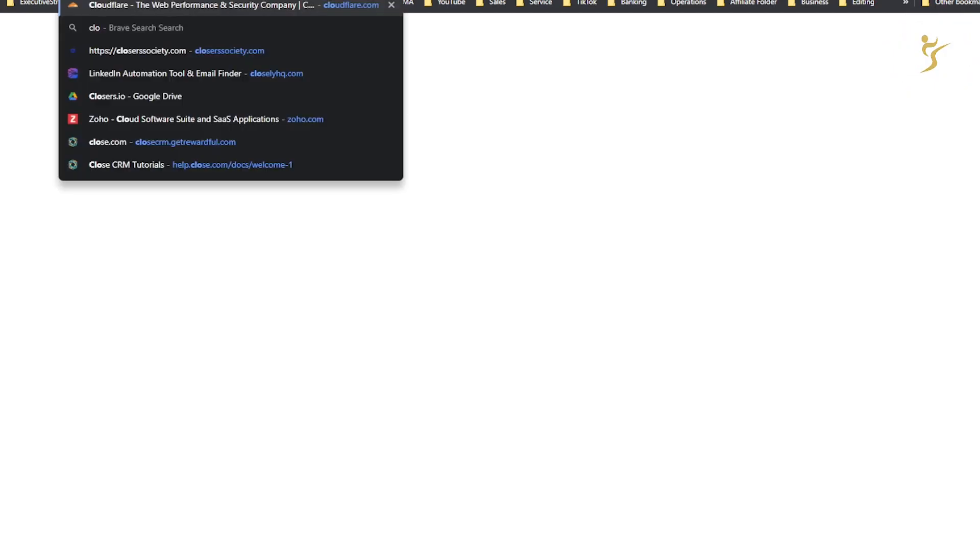
{"action": "type", "text": ".io"}
{"action": "key", "text": "Escape"}
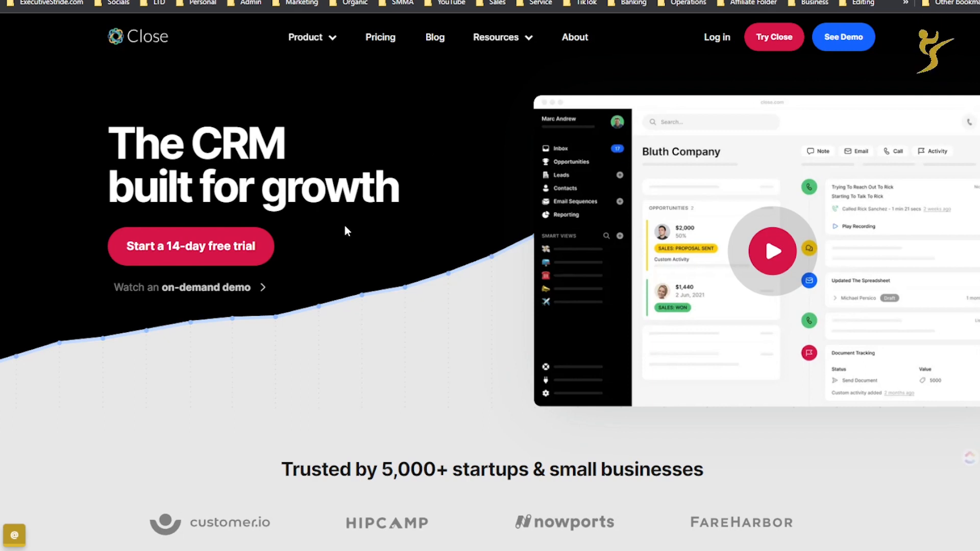
{"action": "scroll", "coordinate": [367, 226], "scroll_direction": "down", "scroll_amount": 7}
{"action": "scroll", "coordinate": [387, 226], "scroll_direction": "up", "scroll_amount": 6}
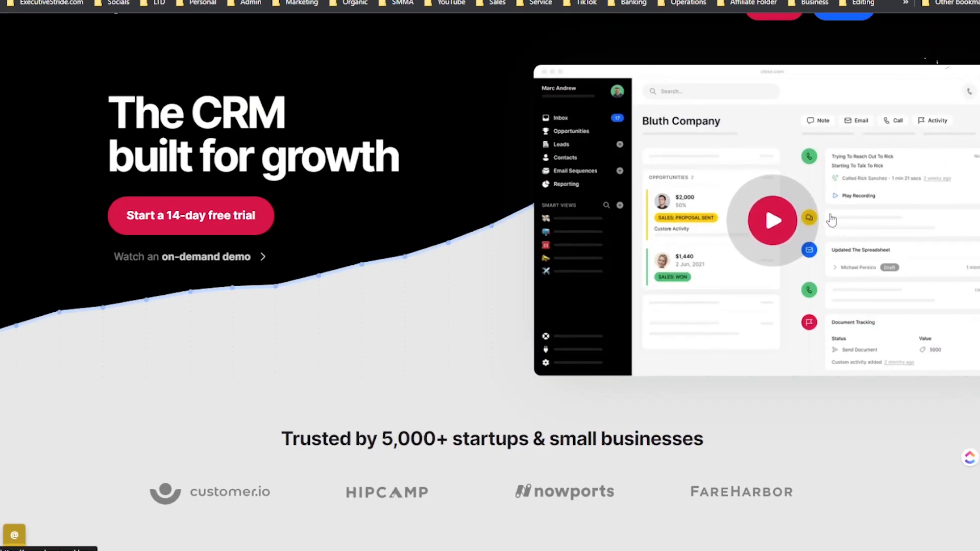
{"action": "scroll", "coordinate": [832, 219], "scroll_direction": "up", "scroll_amount": 1}
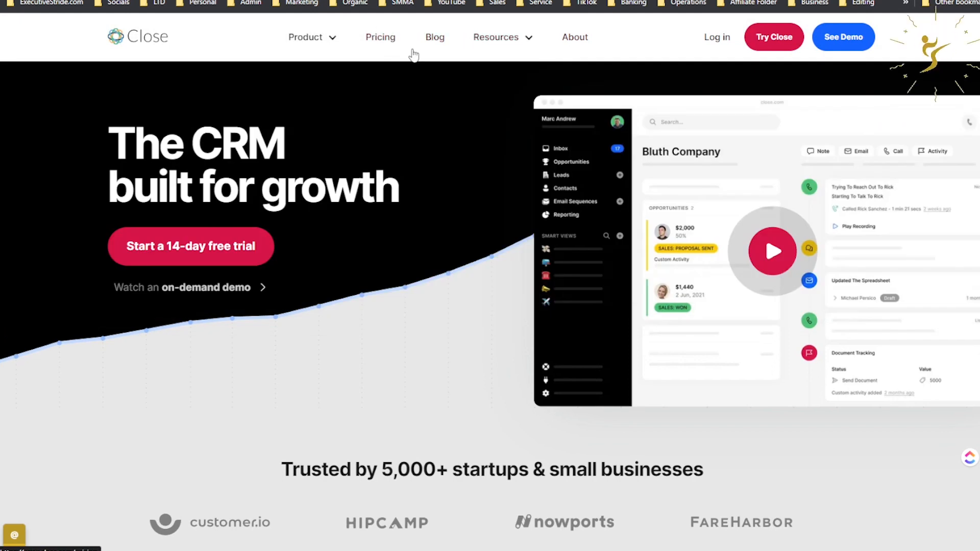
Look through another page of the Close website, and return to its home page
{"action": "left_click", "coordinate": [413, 55]}
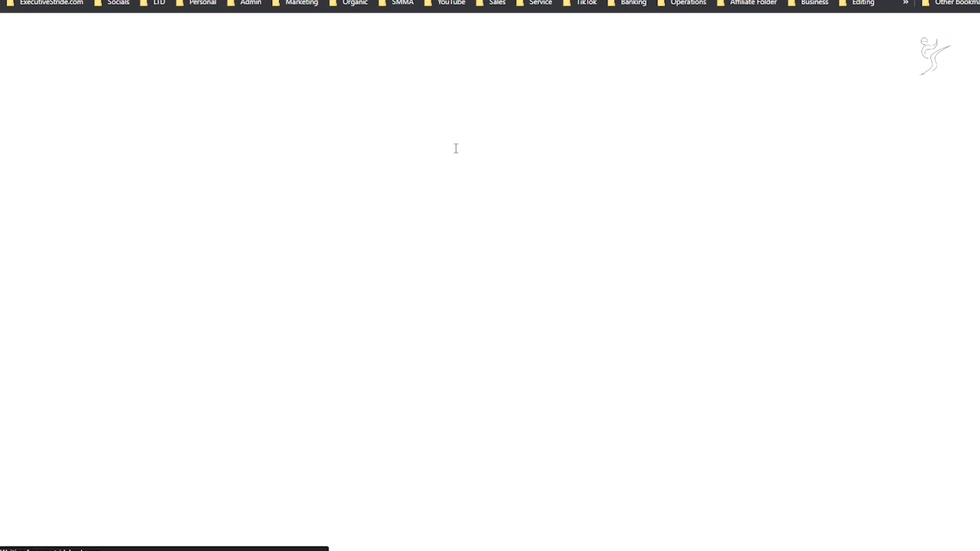
{"action": "scroll", "coordinate": [538, 268], "scroll_direction": "down", "scroll_amount": 6}
{"action": "scroll", "coordinate": [538, 271], "scroll_direction": "down", "scroll_amount": 5}
{"action": "scroll", "coordinate": [510, 269], "scroll_direction": "up", "scroll_amount": 11}
{"action": "scroll", "coordinate": [499, 268], "scroll_direction": "down", "scroll_amount": 20}
{"action": "scroll", "coordinate": [500, 269], "scroll_direction": "up", "scroll_amount": 20}
{"action": "scroll", "coordinate": [519, 275], "scroll_direction": "up", "scroll_amount": 6}
{"action": "scroll", "coordinate": [536, 285], "scroll_direction": "down", "scroll_amount": 15}
{"action": "scroll", "coordinate": [544, 287], "scroll_direction": "up", "scroll_amount": 15}
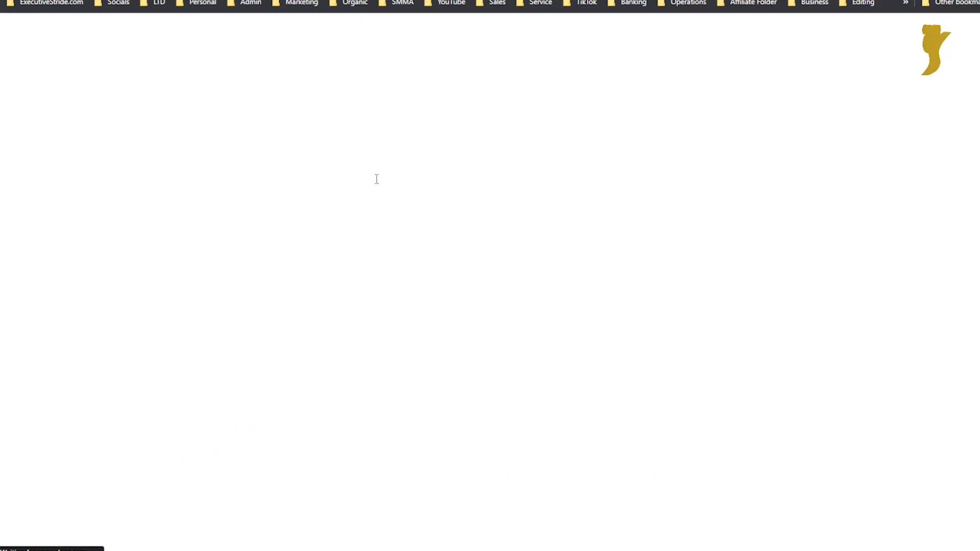
{"action": "scroll", "coordinate": [487, 194], "scroll_direction": "down", "scroll_amount": 8}
{"action": "scroll", "coordinate": [453, 228], "scroll_direction": "up", "scroll_amount": 6}
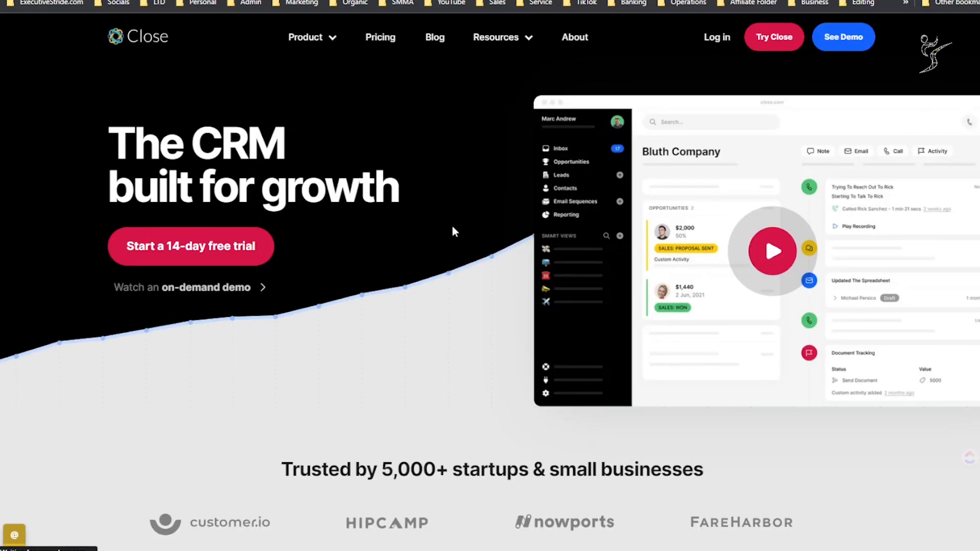
{"action": "scroll", "coordinate": [511, 204], "scroll_direction": "down", "scroll_amount": 2}
{"action": "scroll", "coordinate": [690, 159], "scroll_direction": "down", "scroll_amount": 1}
{"action": "scroll", "coordinate": [761, 182], "scroll_direction": "up", "scroll_amount": 2}
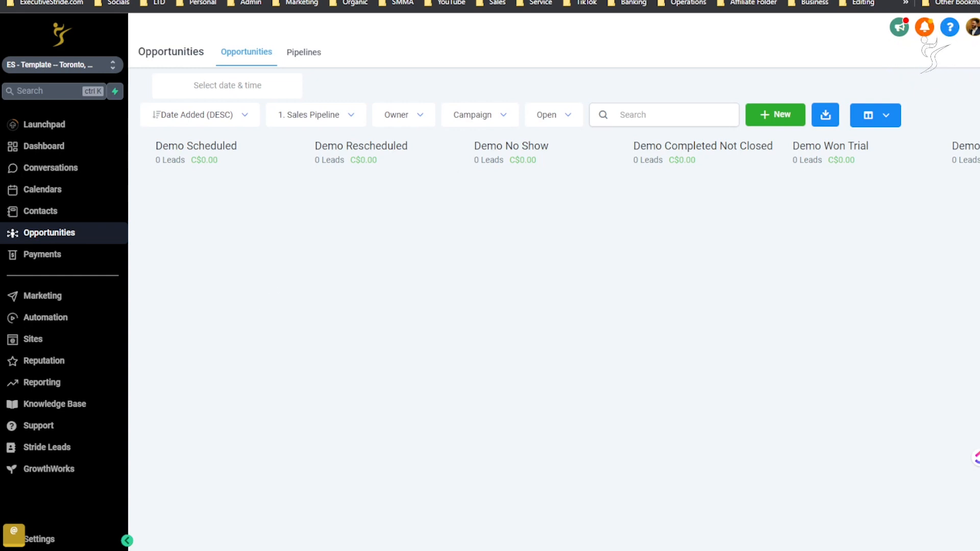
Open stridecommunity.com and look through the Facebook group invitation page
{"action": "key", "text": "ctrl+l"}
{"action": "type", "text": "stride"}
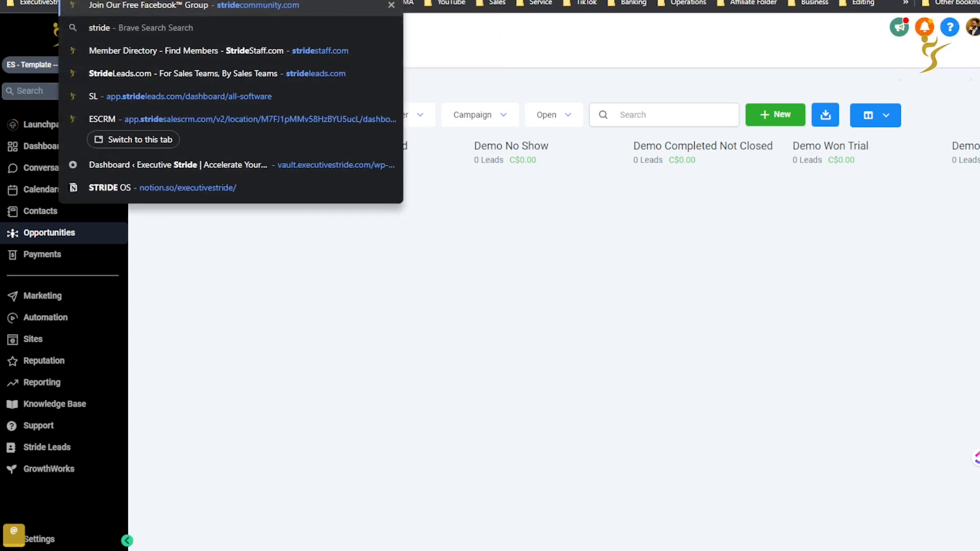
{"action": "key", "text": "Return"}
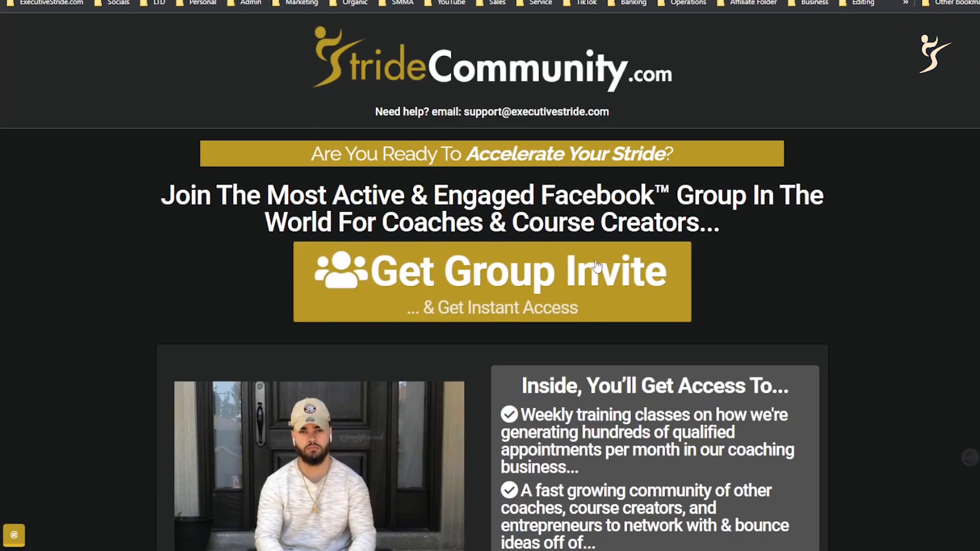
{"action": "scroll", "coordinate": [641, 290], "scroll_direction": "down", "scroll_amount": 4}
{"action": "scroll", "coordinate": [628, 286], "scroll_direction": "down", "scroll_amount": 7}
{"action": "scroll", "coordinate": [587, 278], "scroll_direction": "up", "scroll_amount": 10}
{"action": "scroll", "coordinate": [306, 169], "scroll_direction": "down", "scroll_amount": 2}
{"action": "scroll", "coordinate": [266, 125], "scroll_direction": "up", "scroll_amount": 2}
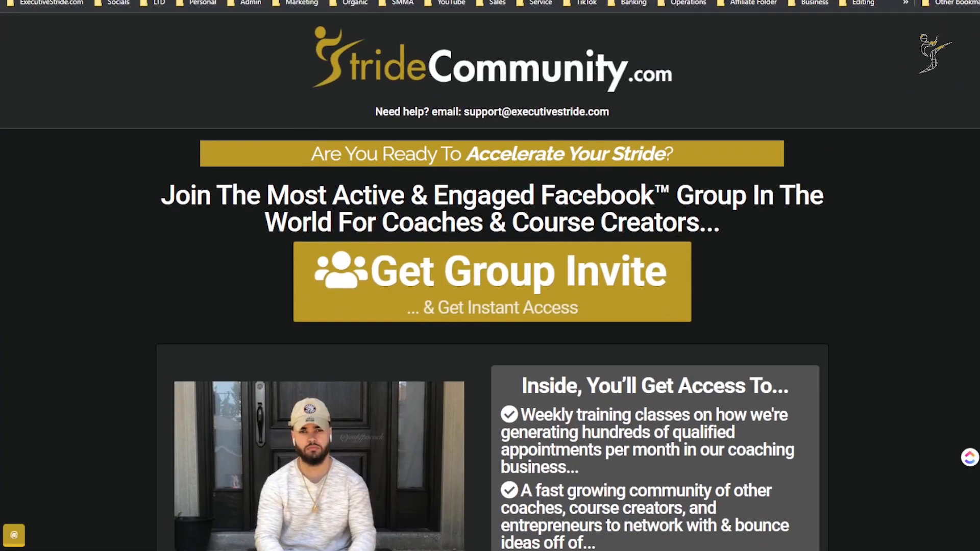
Open accelerateyourstride.com and look through the page for the free 6-day challenge
{"action": "type", "text": "s"}
{"action": "key", "text": "BackSpace"}
{"action": "type", "text": "ac"}
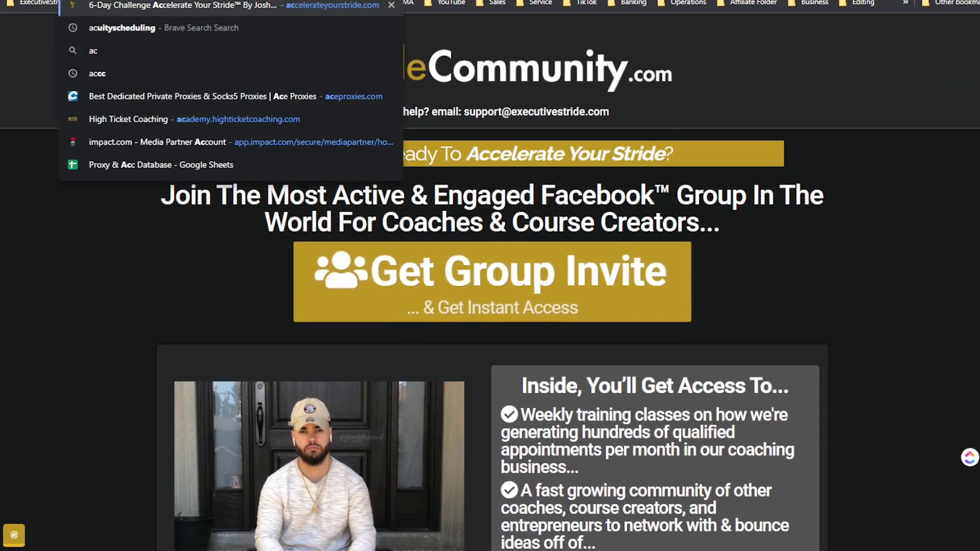
{"action": "key", "text": "Return"}
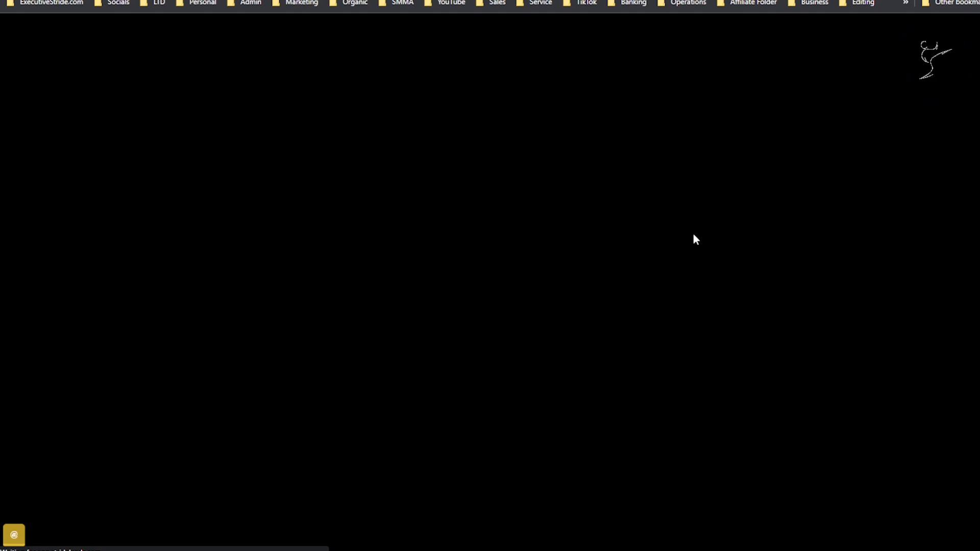
{"action": "scroll", "coordinate": [707, 194], "scroll_direction": "down", "scroll_amount": 3}
{"action": "scroll", "coordinate": [715, 179], "scroll_direction": "up", "scroll_amount": 1}
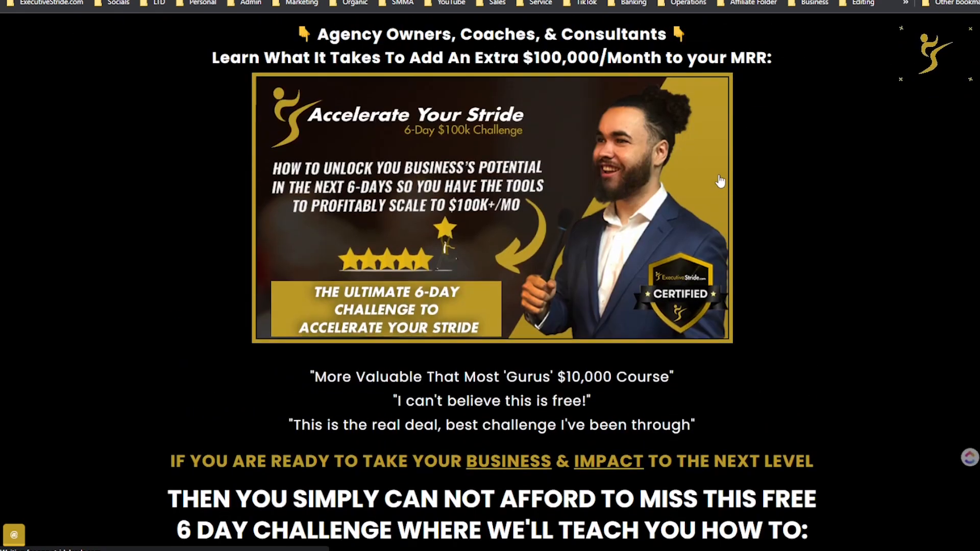
{"action": "scroll", "coordinate": [720, 180], "scroll_direction": "up", "scroll_amount": 2}
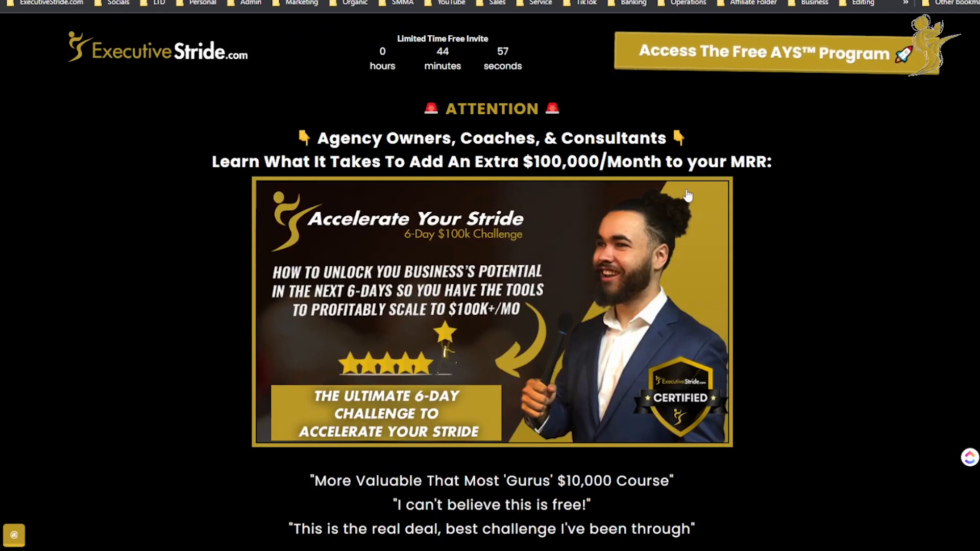
{"action": "scroll", "coordinate": [688, 195], "scroll_direction": "down", "scroll_amount": 15}
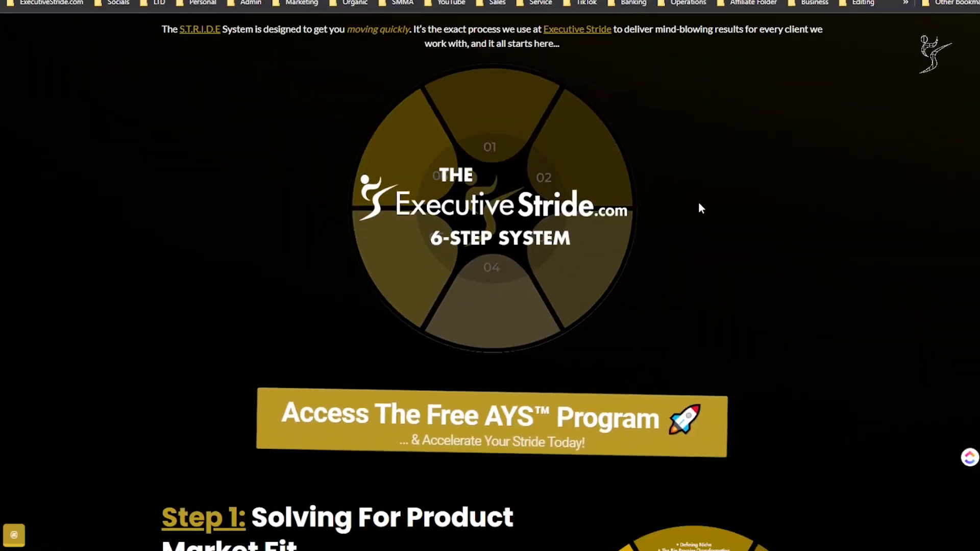
{"action": "scroll", "coordinate": [692, 203], "scroll_direction": "up", "scroll_amount": 15}
{"action": "scroll", "coordinate": [697, 296], "scroll_direction": "down", "scroll_amount": 20}
{"action": "scroll", "coordinate": [701, 388], "scroll_direction": "up", "scroll_amount": 20}
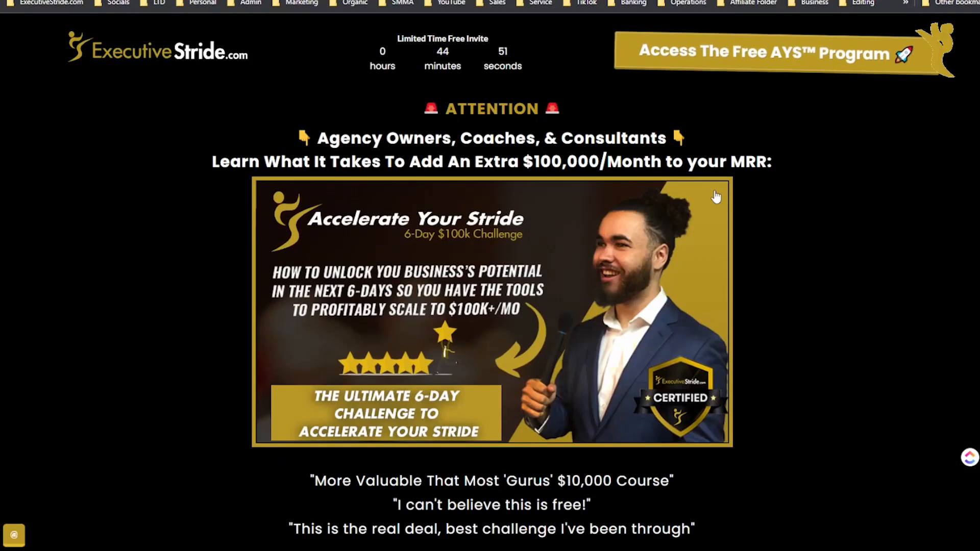